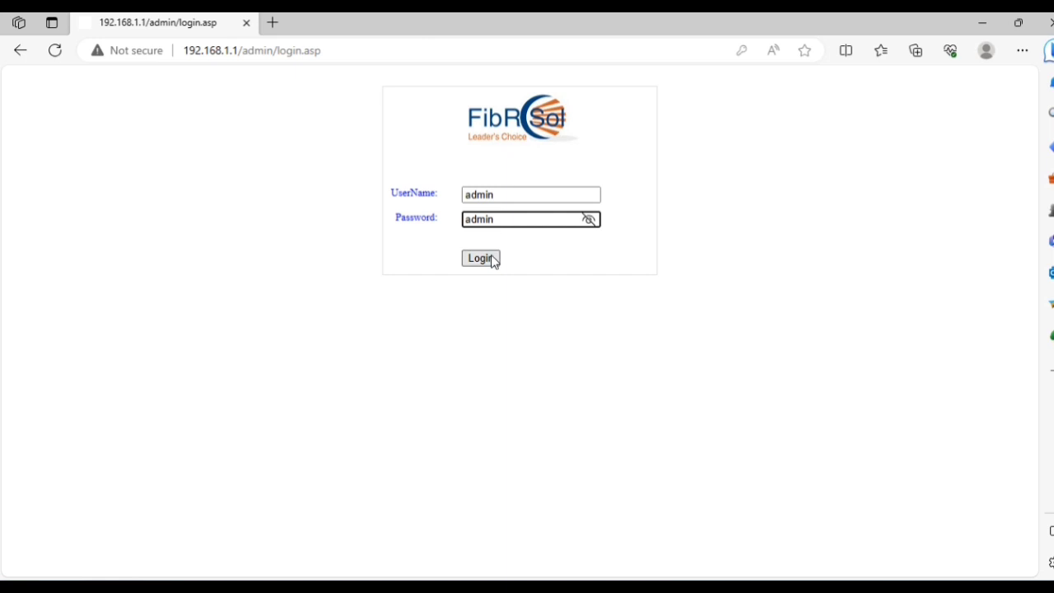
Log in with the default account and scroll through the device status page.
left_click(491, 259)
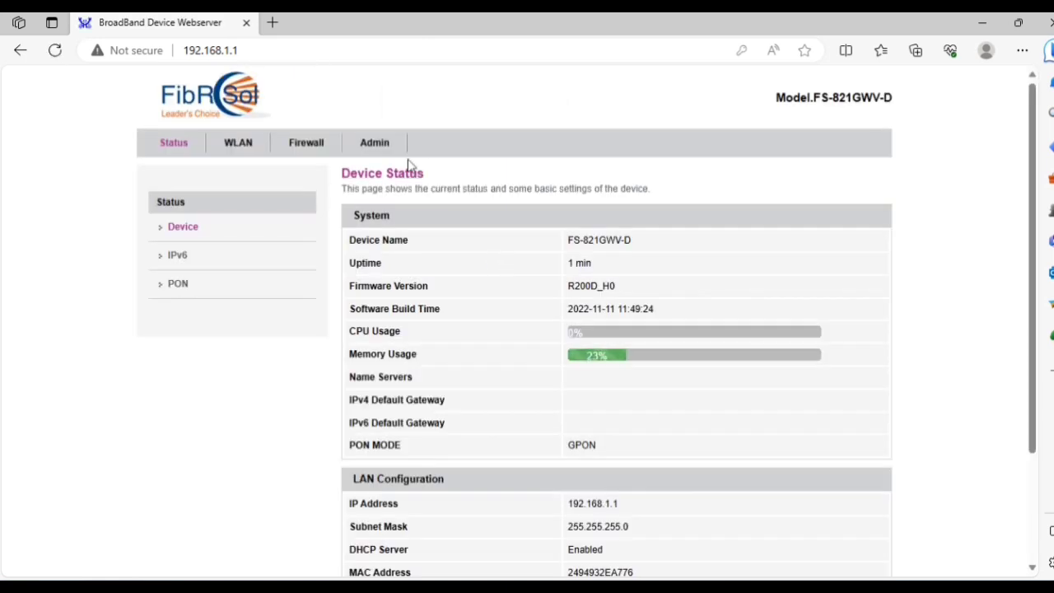
scroll(351, 328, "down", 3)
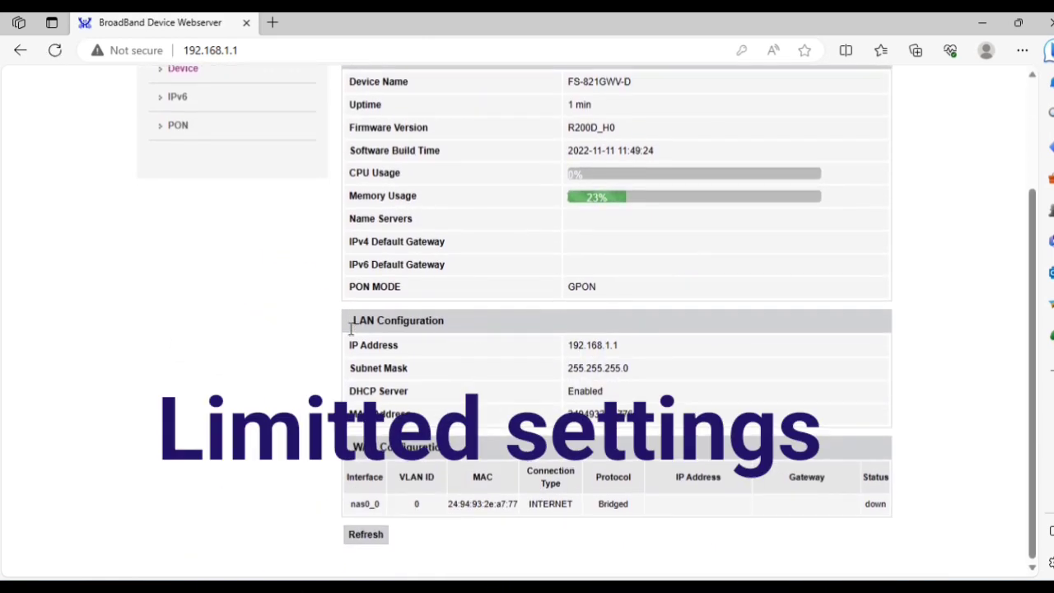
scroll(351, 330, "up", 3)
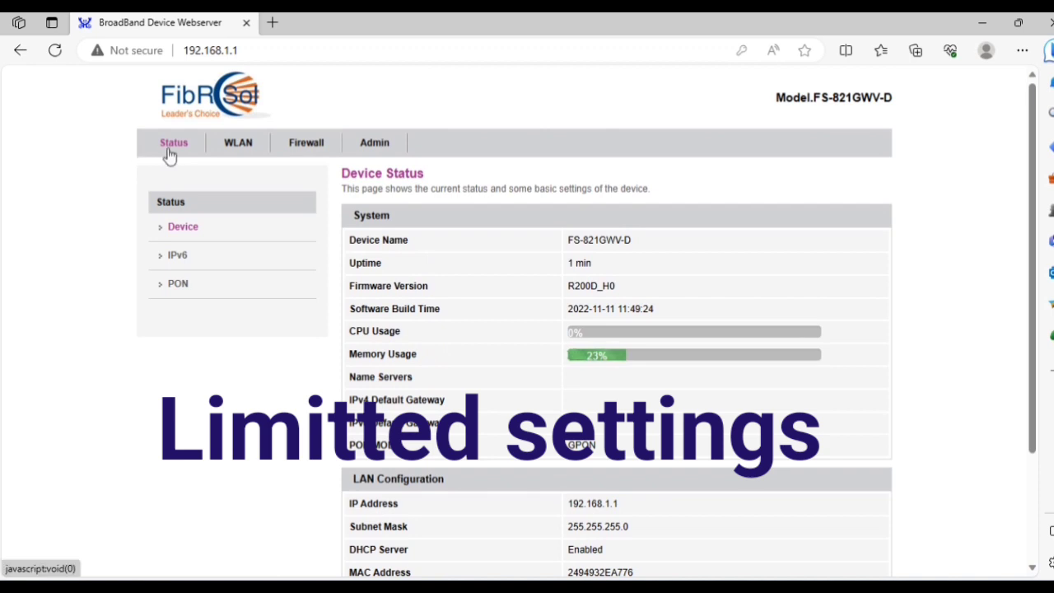
View the WLAN basic settings, Firewall MAC filtering and Admin pages.
left_click(252, 148)
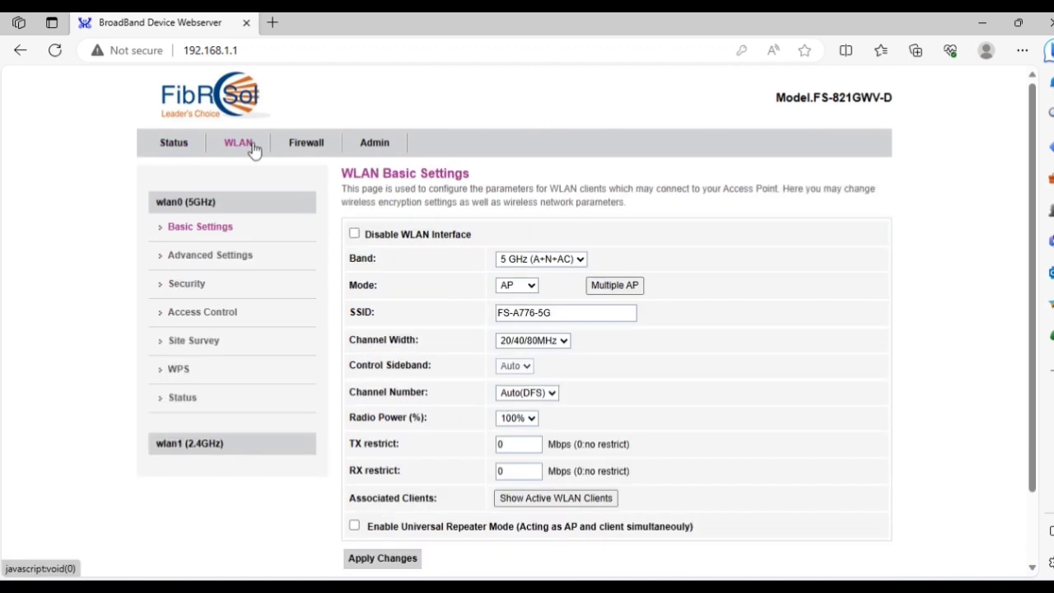
scroll(460, 317, "down", 2)
scroll(460, 317, "up", 2)
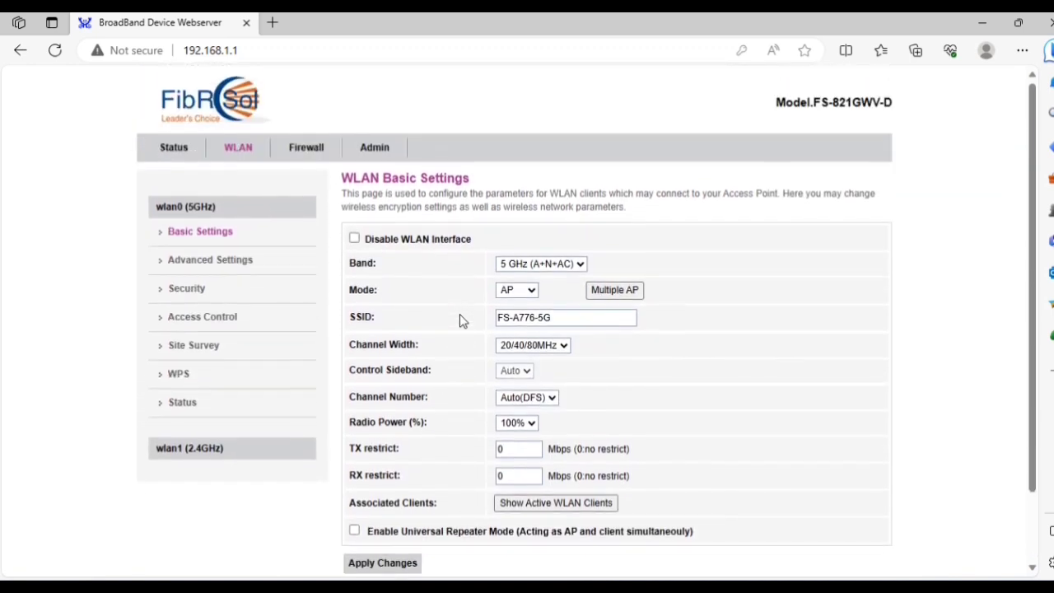
scroll(460, 321, "down", 1)
left_click(308, 150)
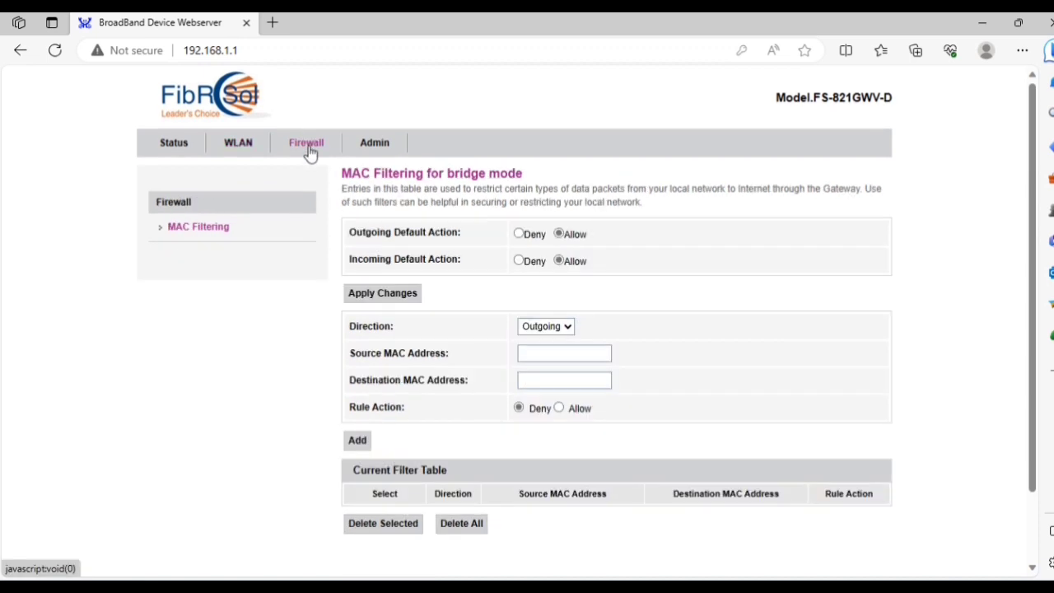
left_click(376, 150)
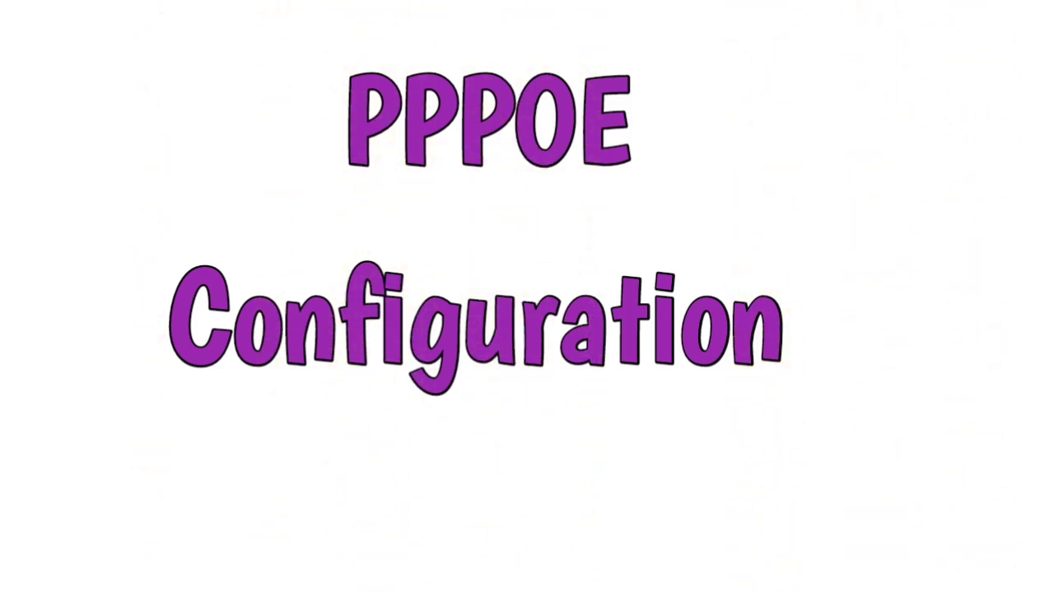
Load 192.168.1.1 and log in as the super-administrator with its password.
type("192")
type(".1")
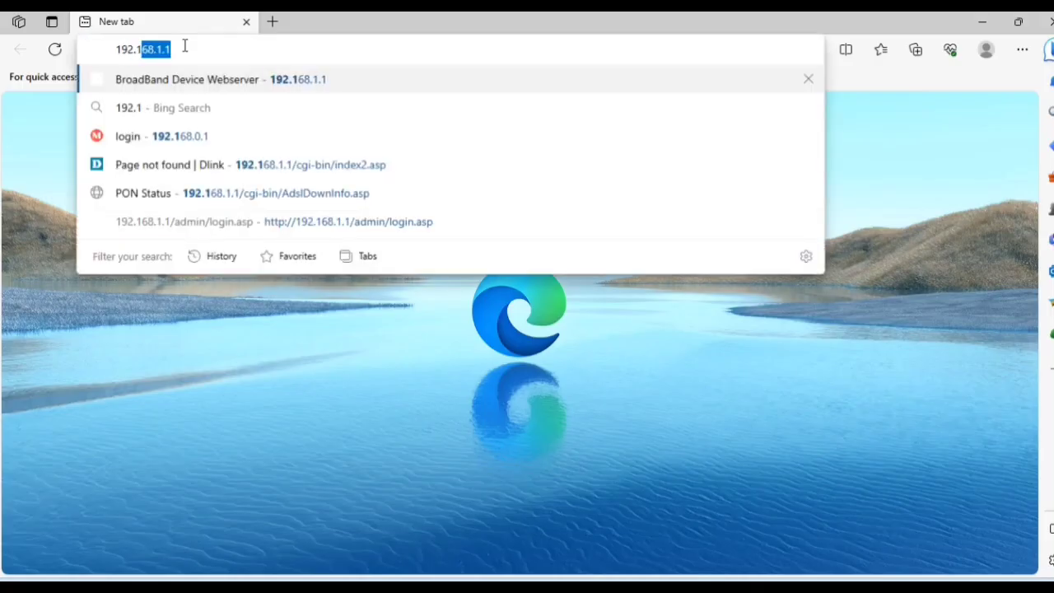
type("68.1.1")
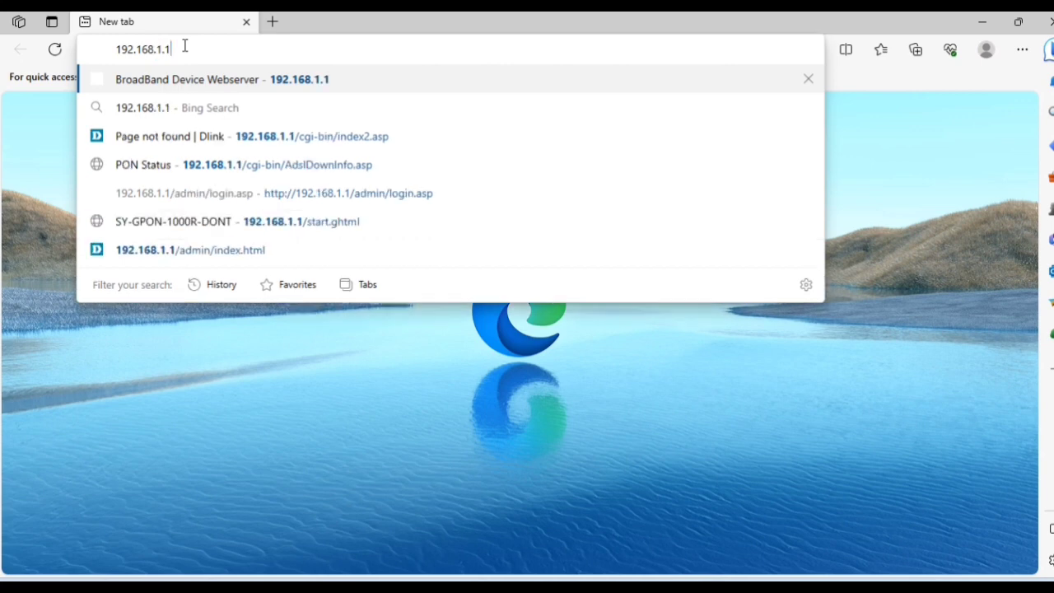
key("Return")
left_click(565, 195)
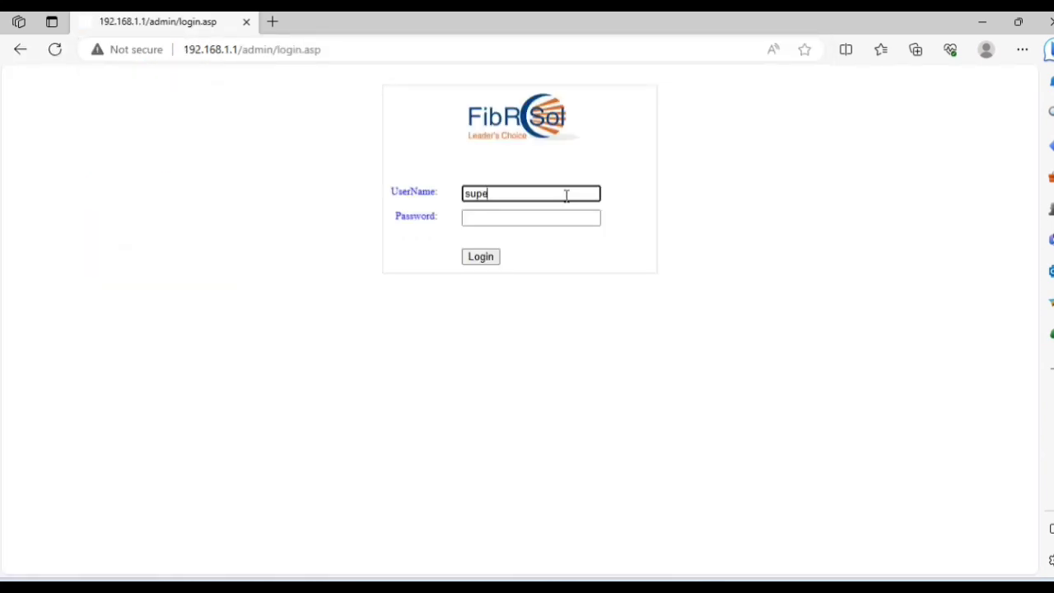
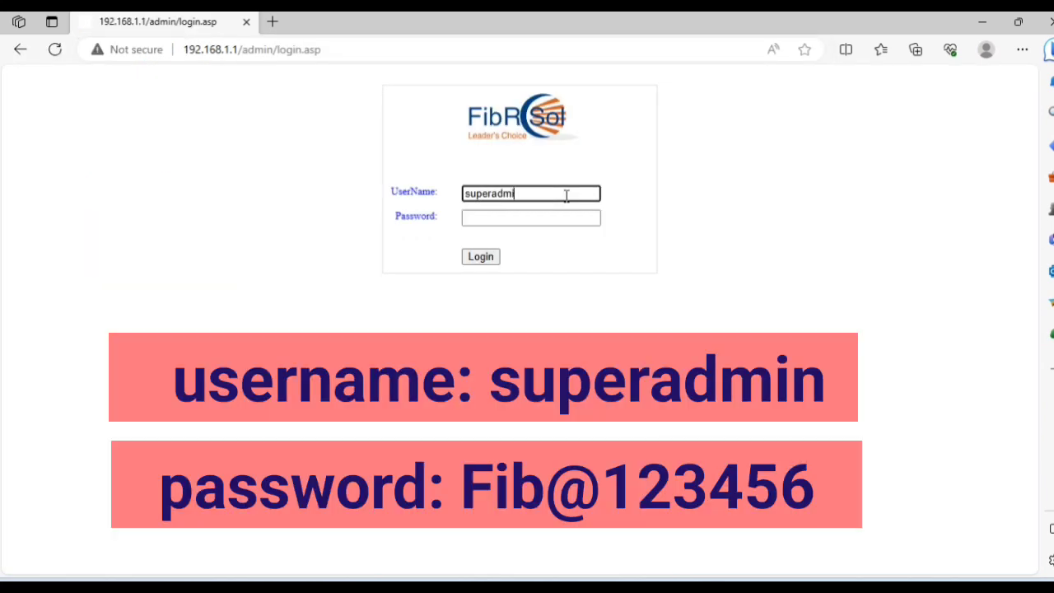
key("Tab")
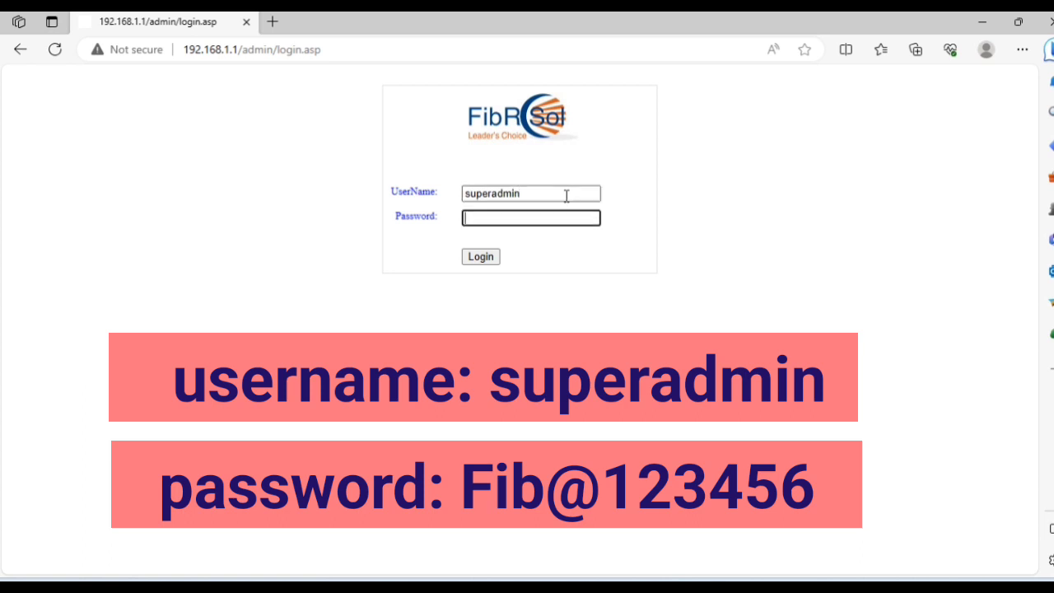
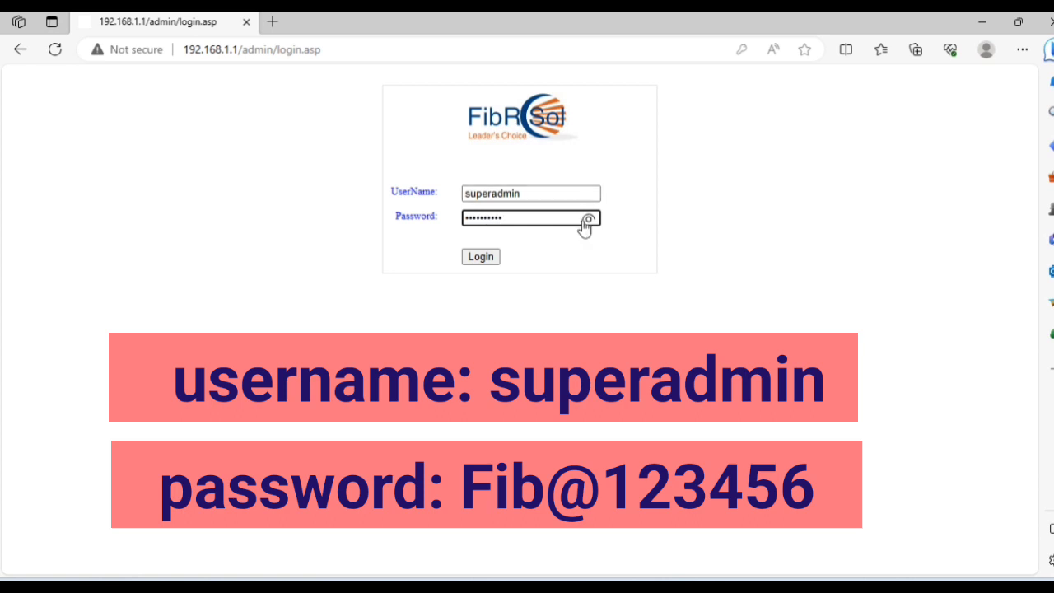
left_click(588, 221)
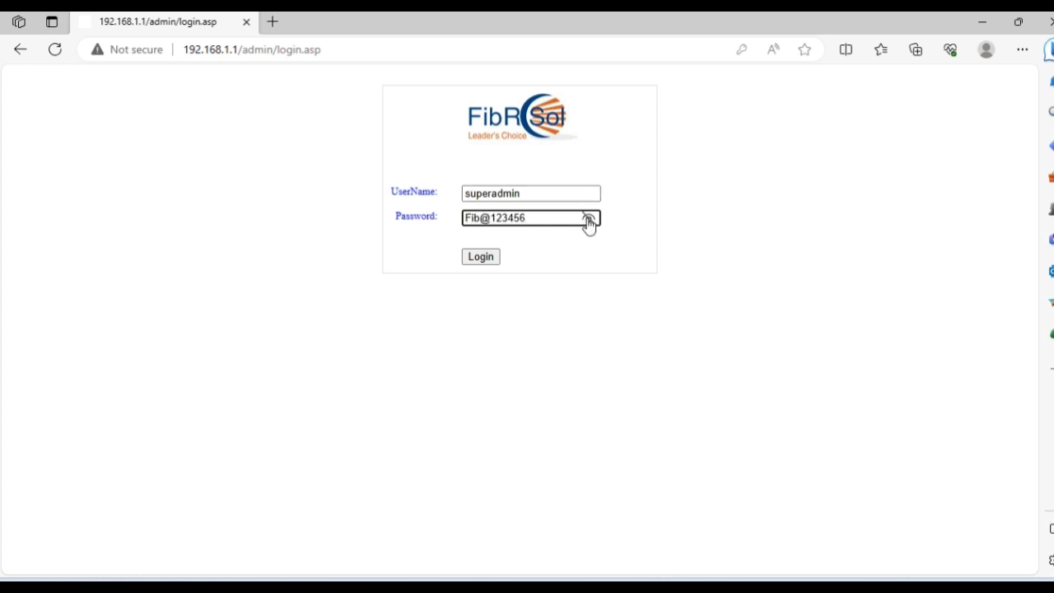
double_click(566, 194)
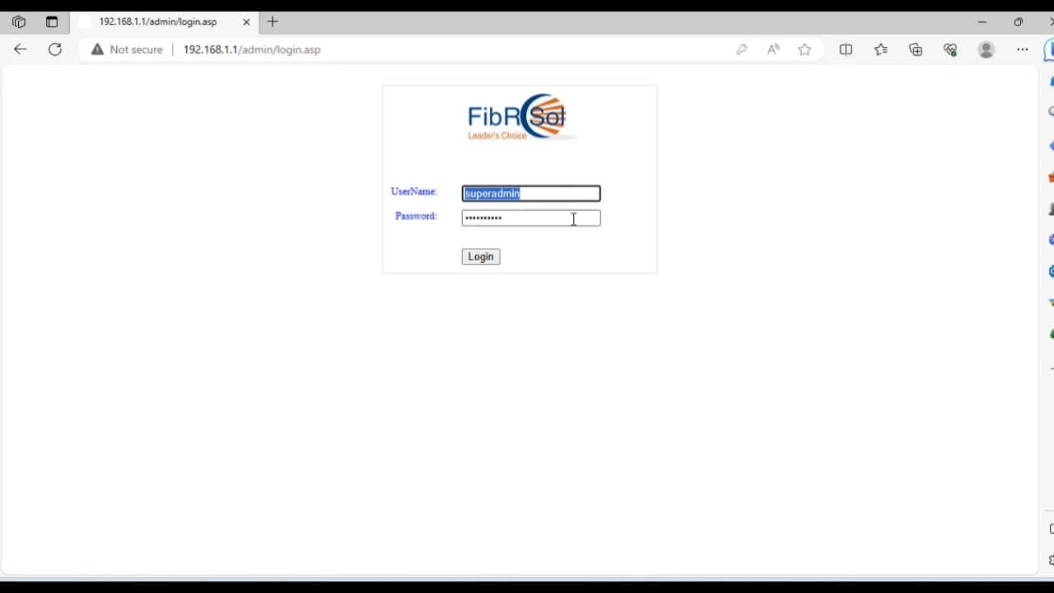
left_click(574, 218)
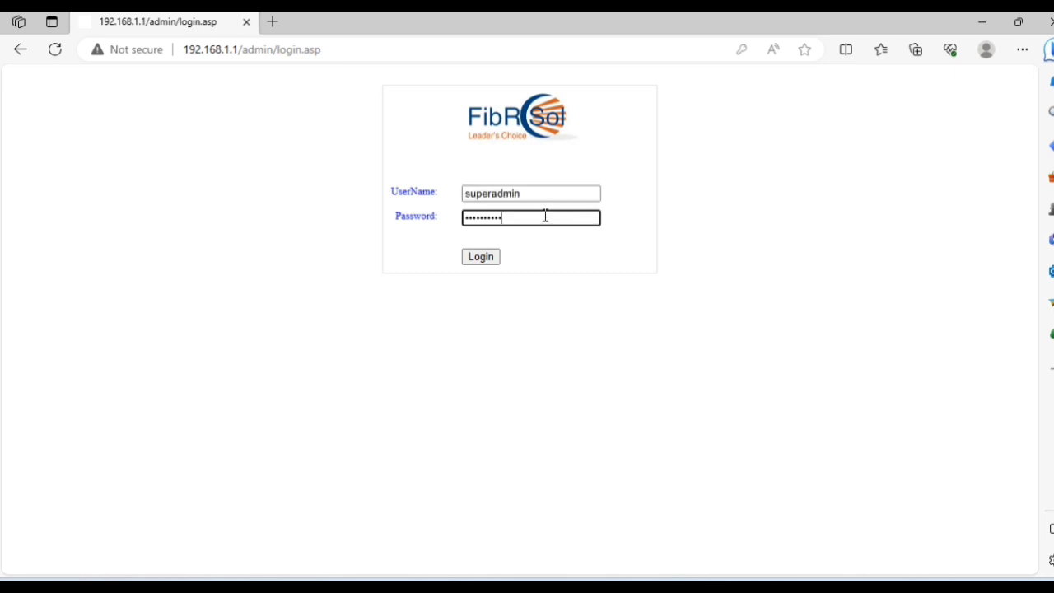
left_click(482, 258)
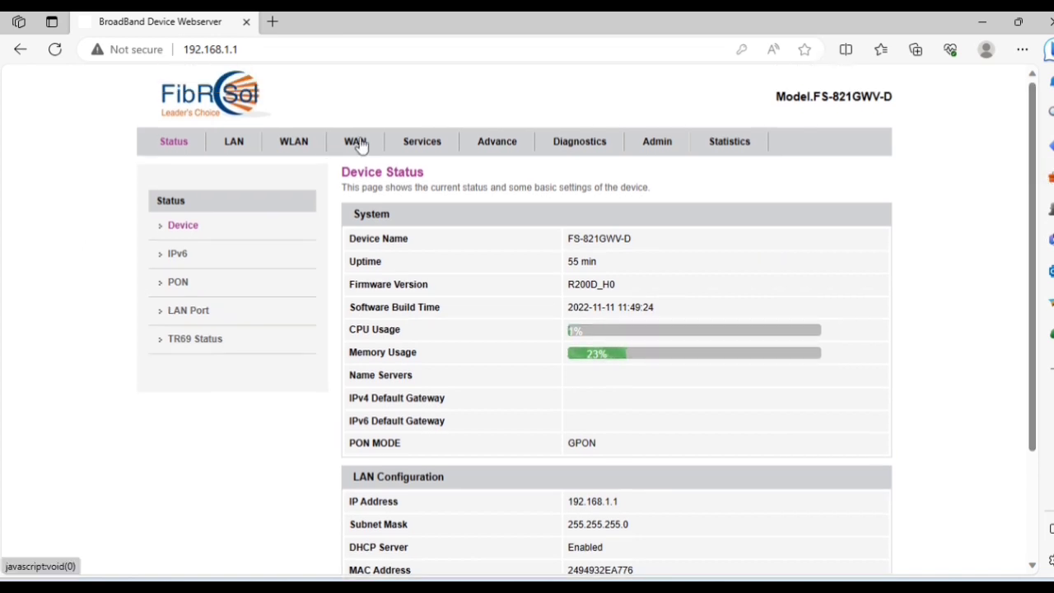
On the WAN page, delete the nas0_0 PON WAN connection and confirm.
left_click(357, 142)
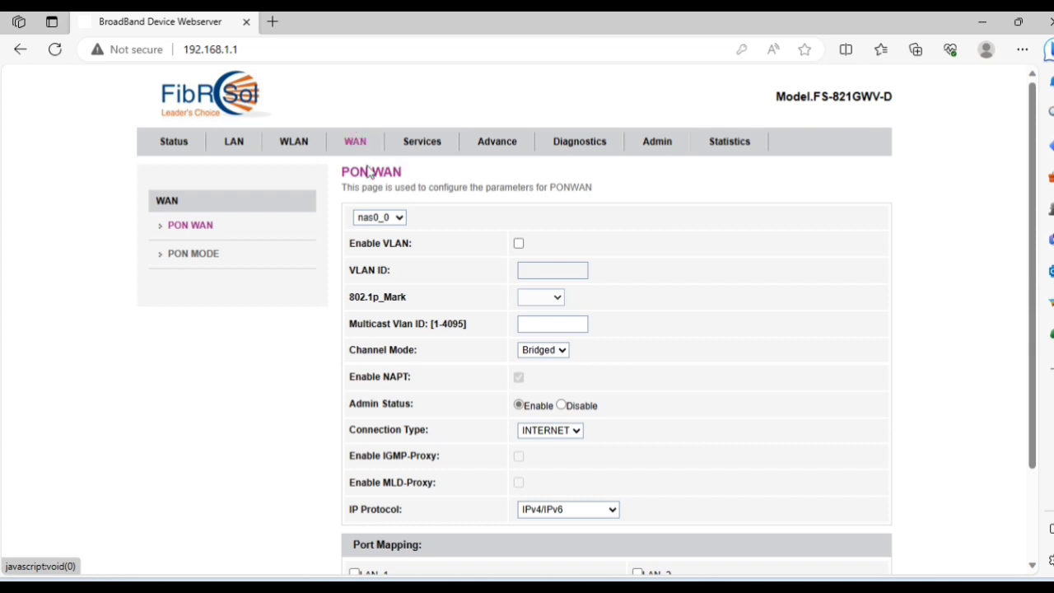
left_click(387, 217)
left_click(388, 235)
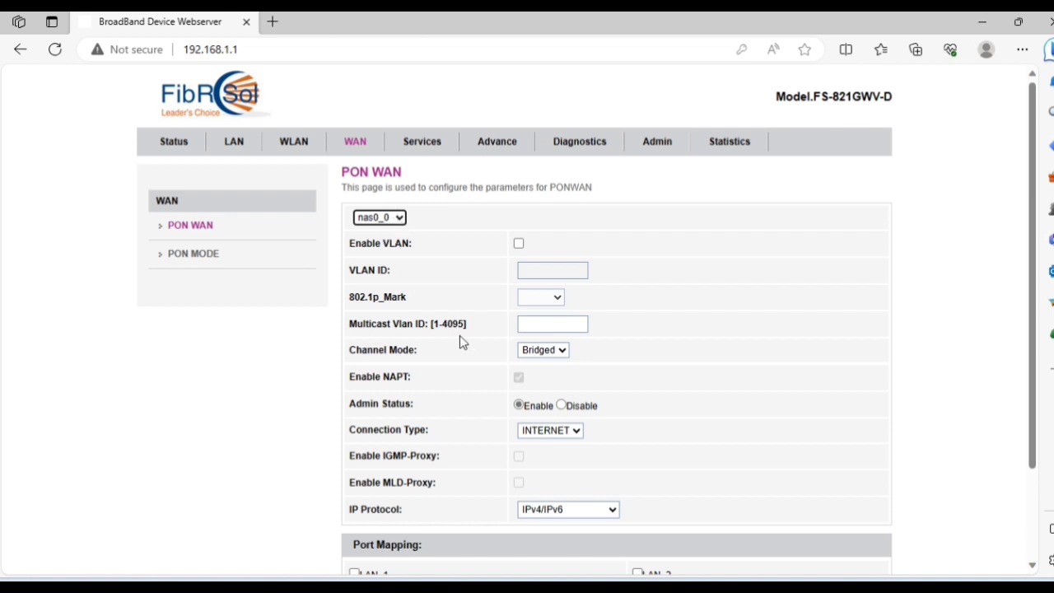
scroll(459, 340, "down", 2)
scroll(459, 335, "down", 1)
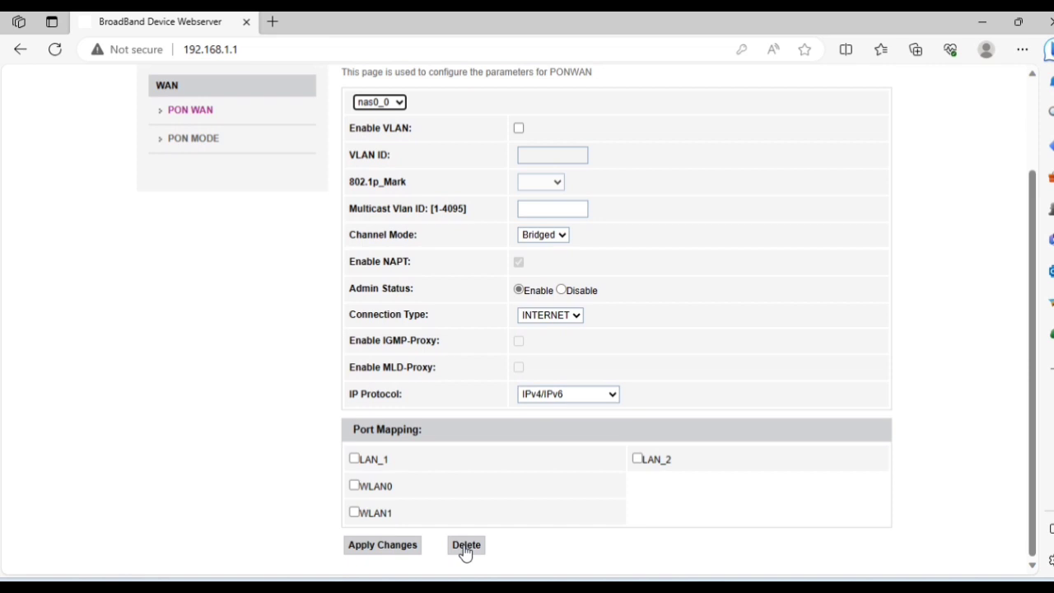
left_click(466, 546)
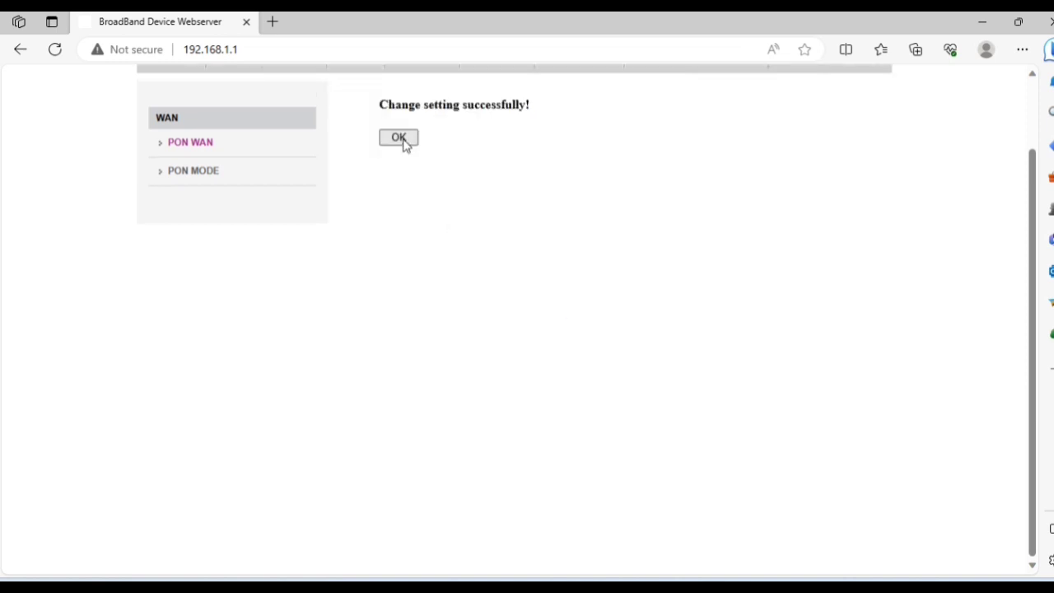
left_click(403, 144)
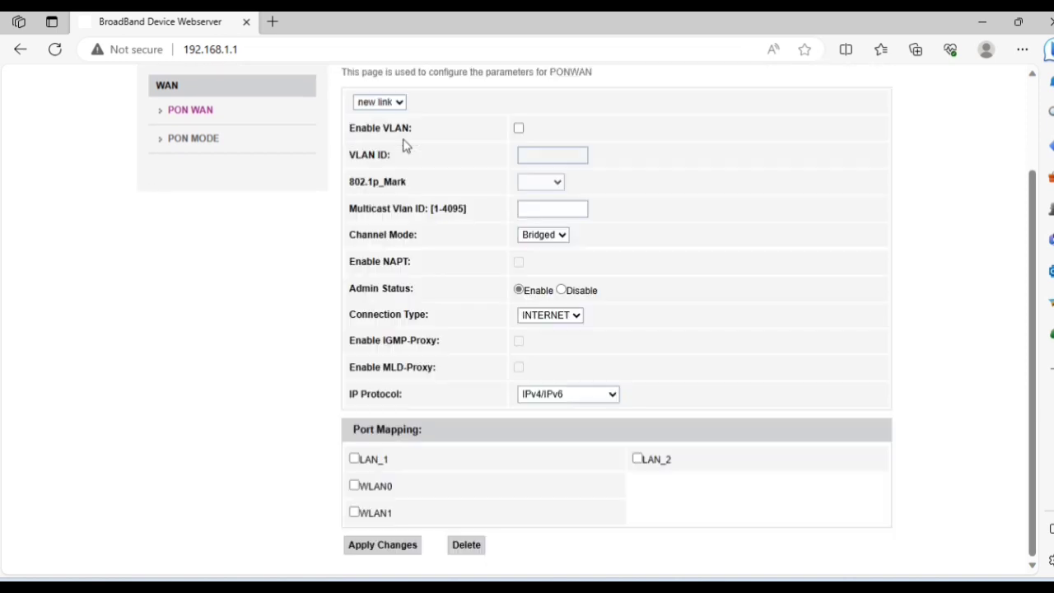
Create a new link with VLAN enabled and VLAN ID 123.
scroll(604, 327, "up", 3)
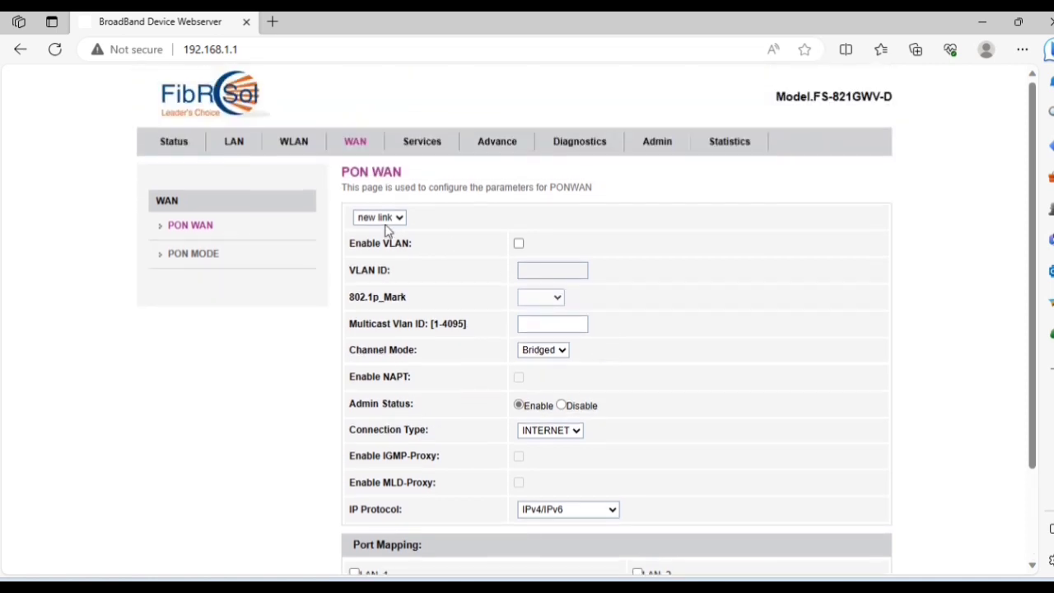
left_click(384, 222)
left_click(377, 235)
left_click(519, 244)
left_click(533, 270)
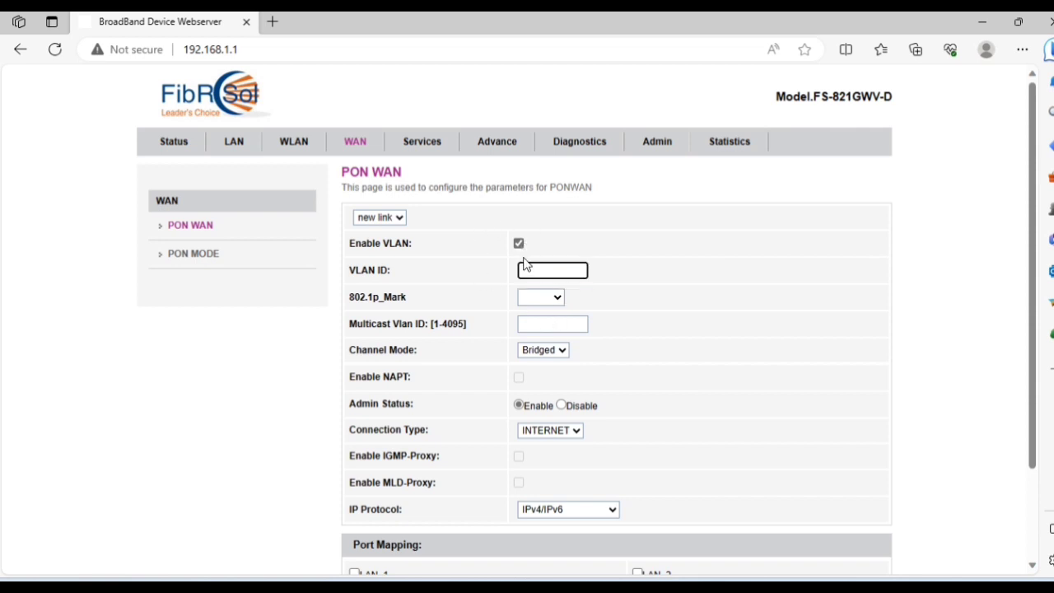
type("123")
left_click(543, 325)
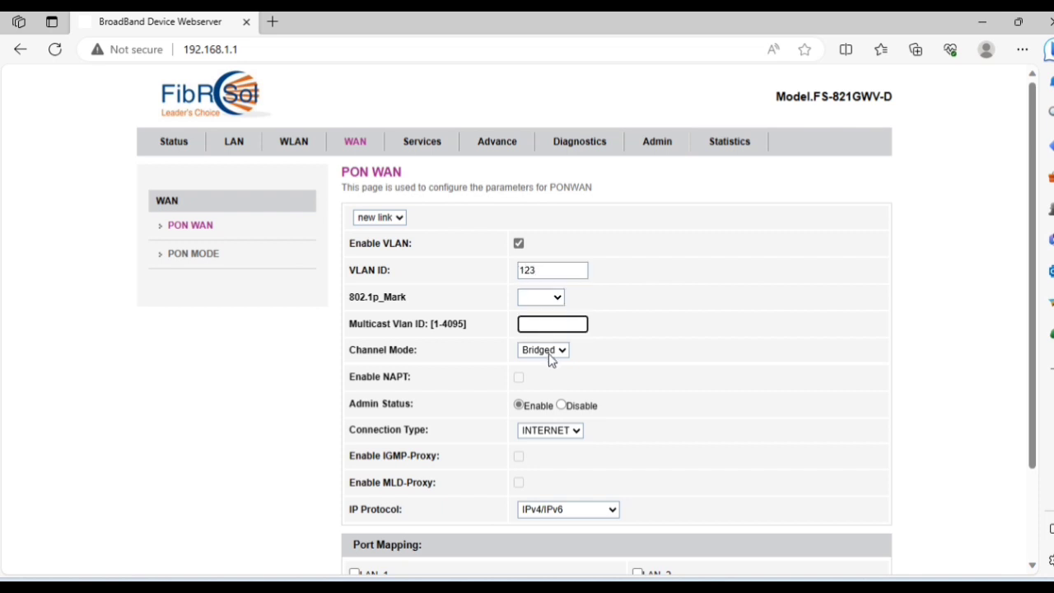
Set the channel mode to PPPoE, keeping NAPT and admin status enabled.
left_click(549, 353)
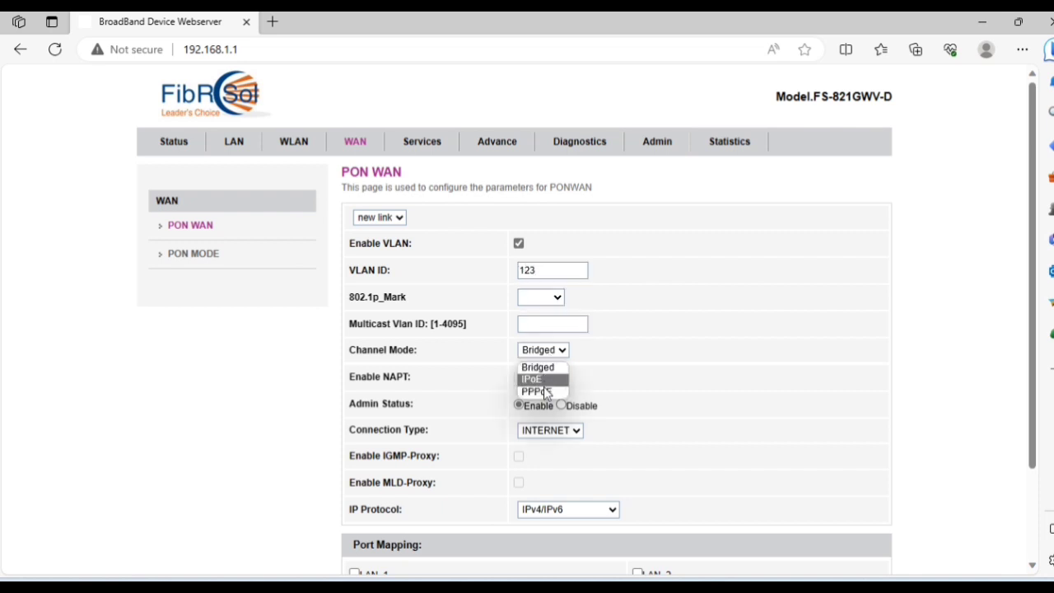
left_click(545, 392)
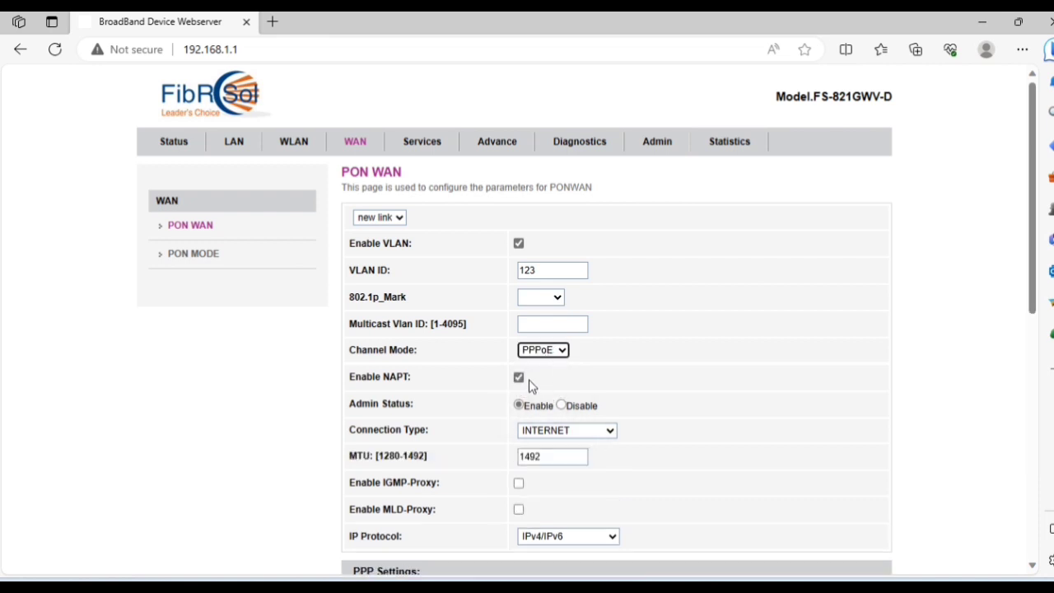
left_click(519, 379)
left_click(519, 379)
left_click(518, 406)
scroll(535, 379, "down", 2)
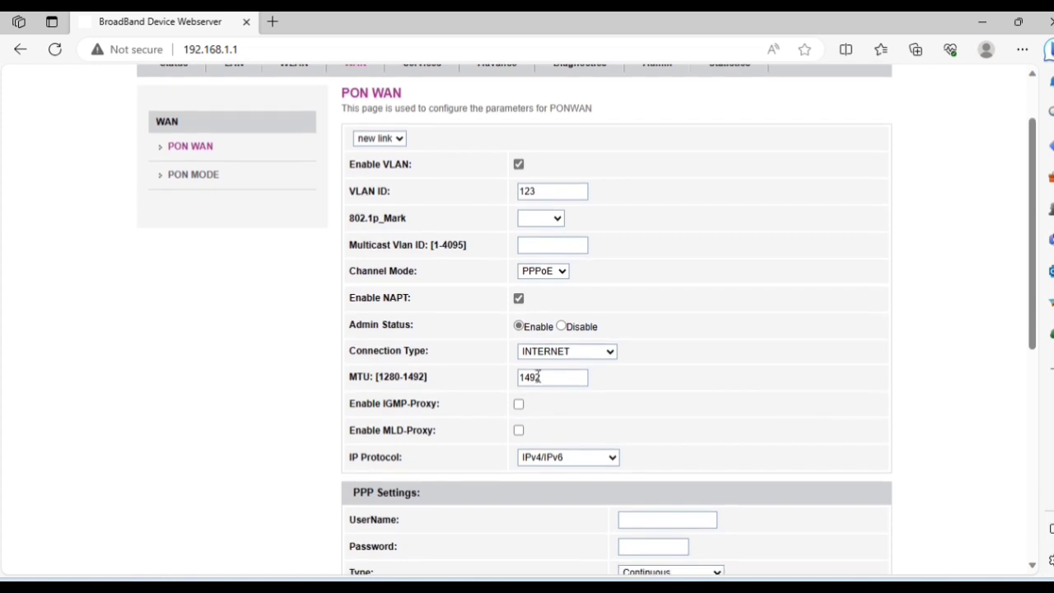
Keep connection type INTERNET, MTU 1492 and IP protocol IPv4/IPv6.
left_click(546, 352)
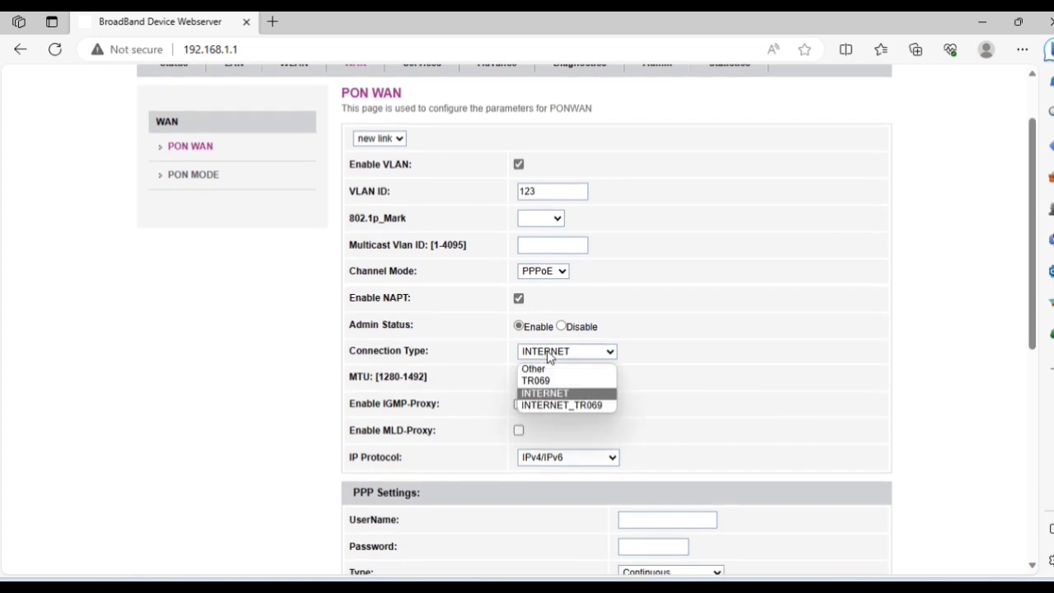
left_click(554, 394)
scroll(555, 398, "down", 1)
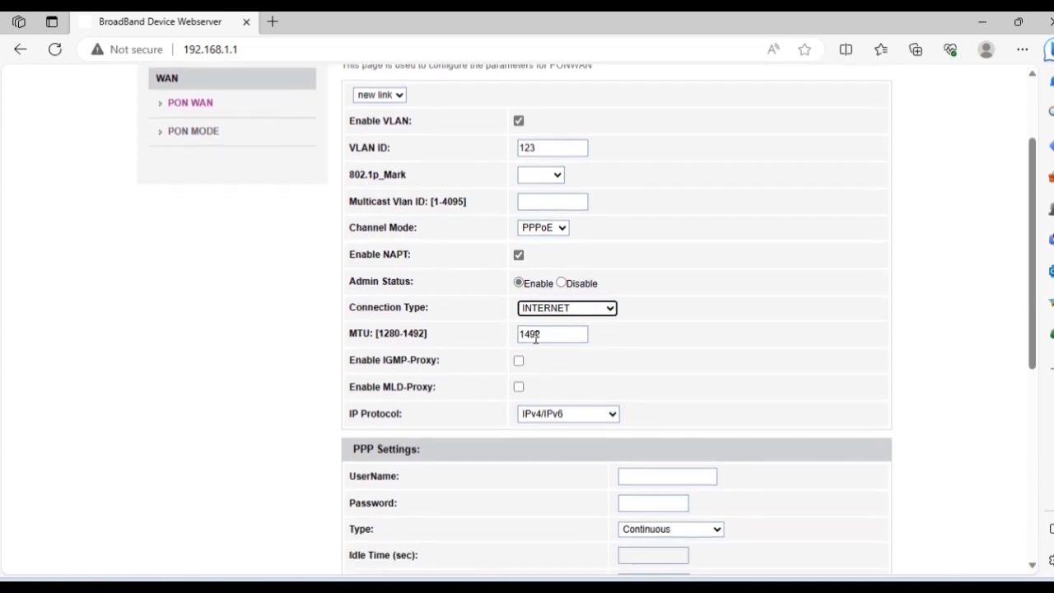
double_click(535, 336)
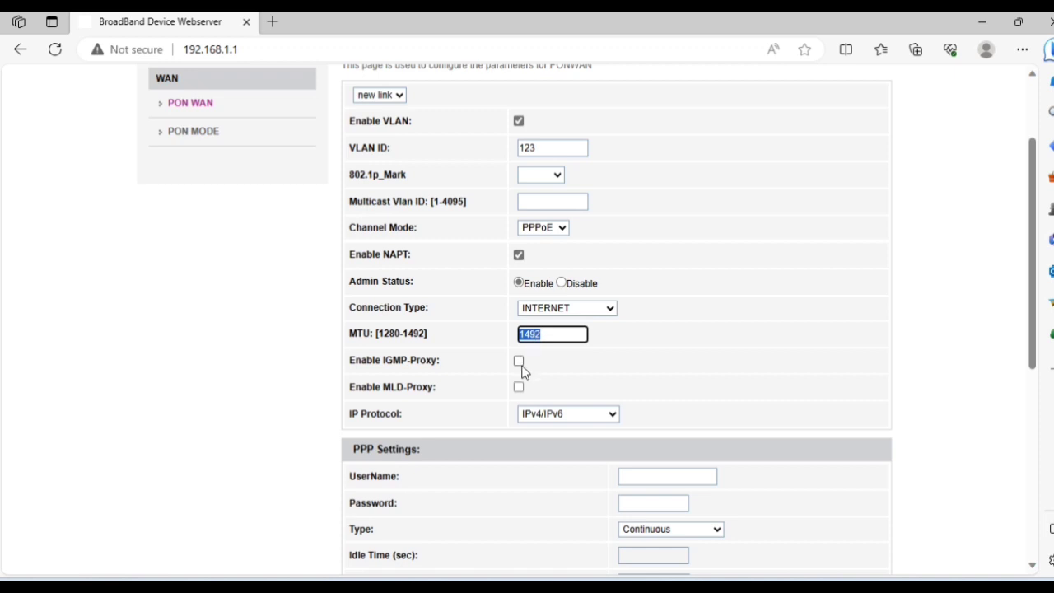
left_click(541, 416)
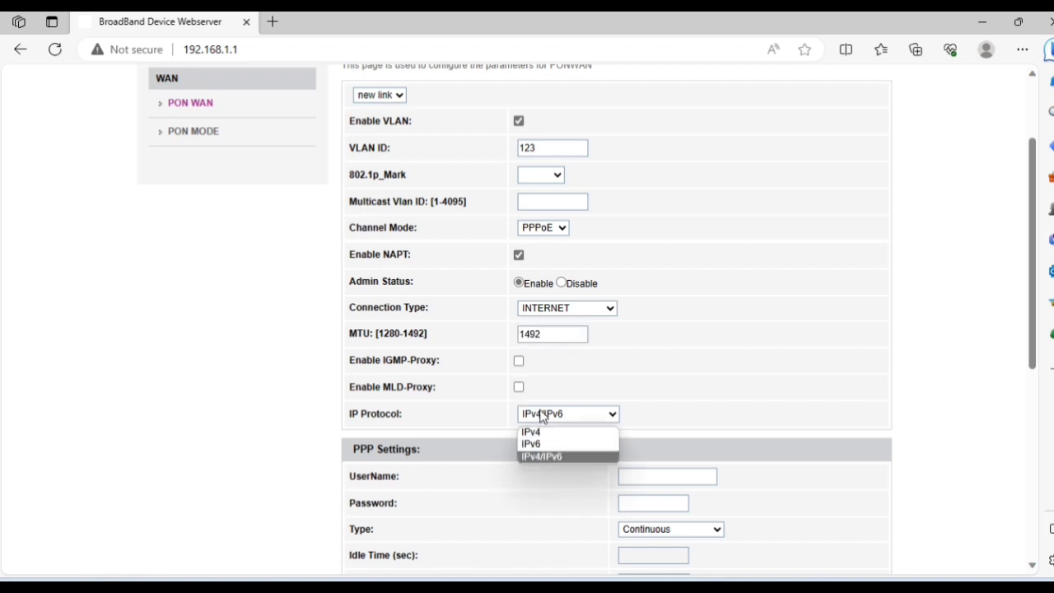
left_click(543, 458)
scroll(596, 453, "down", 2)
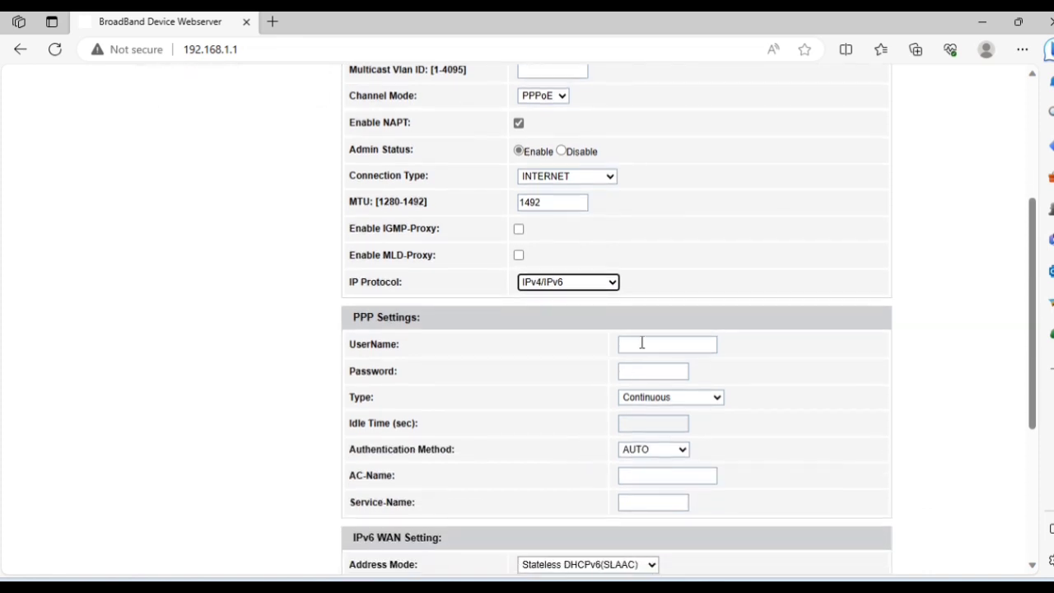
Enter the PPP user name and password, showing the password to verify it.
left_click(639, 344)
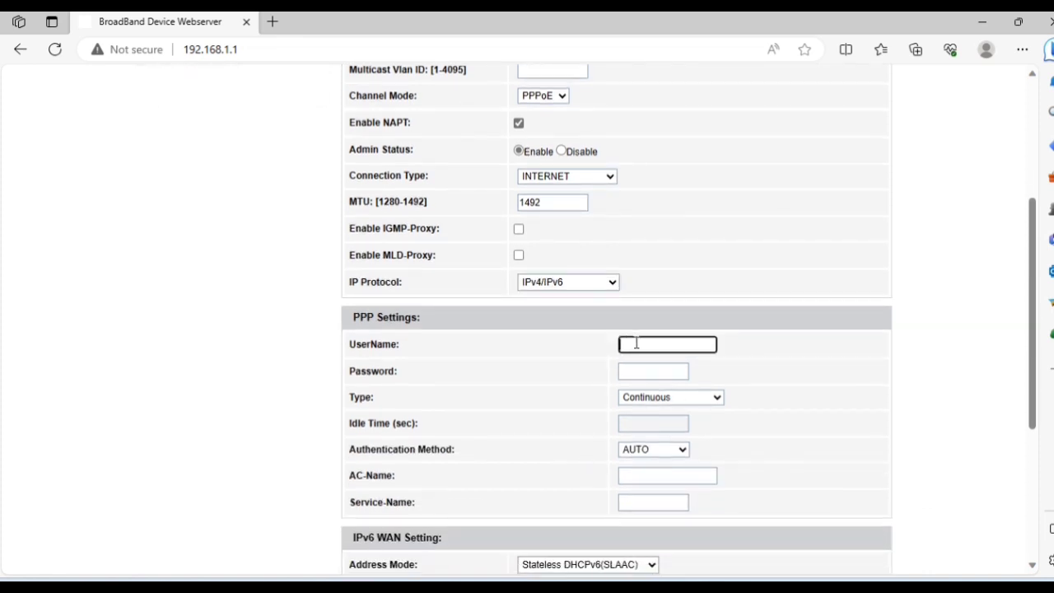
type("username")
key("Tab")
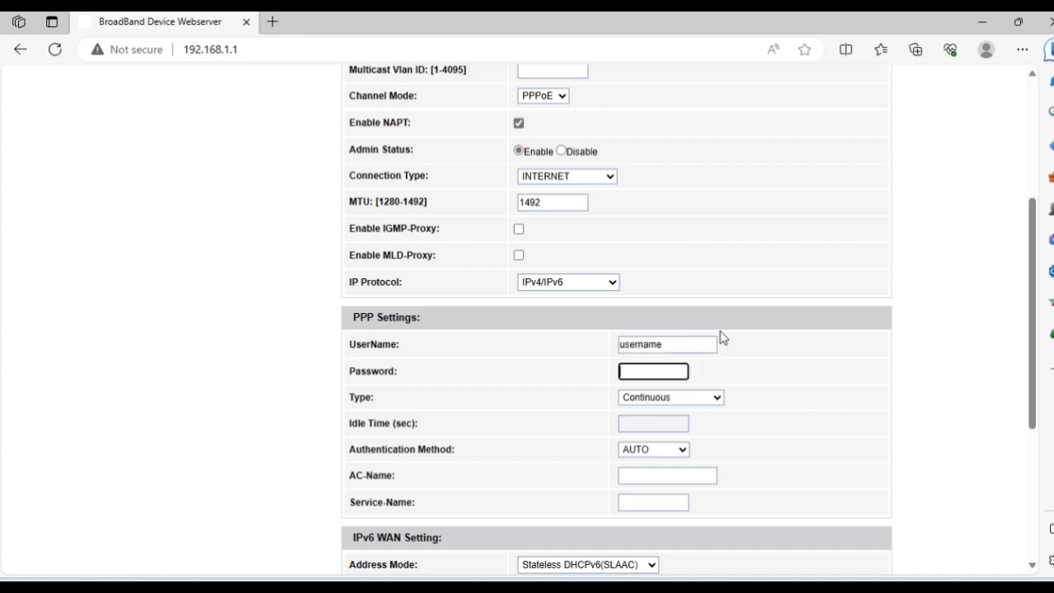
type("passw")
left_click(681, 372)
Keep the PPP type Continuous and authentication method AUTO.
left_click(696, 401)
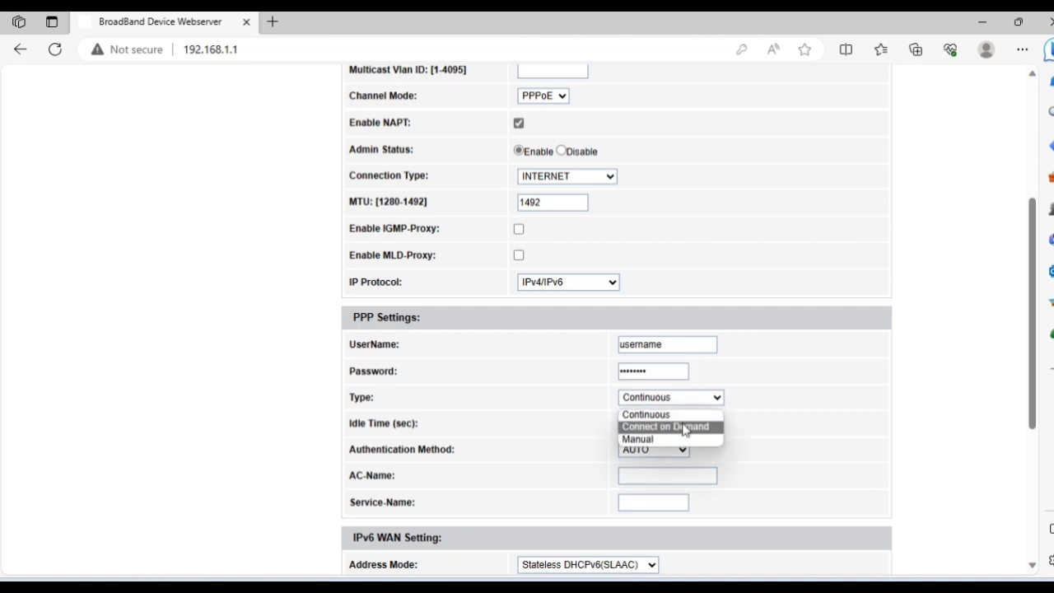
left_click(680, 415)
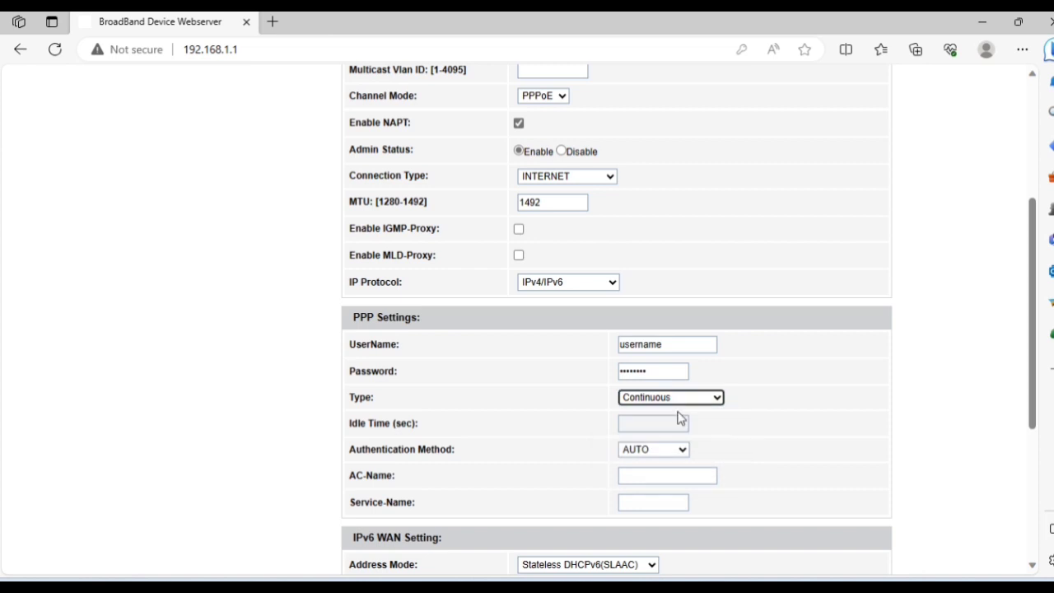
scroll(680, 417, "down", 2)
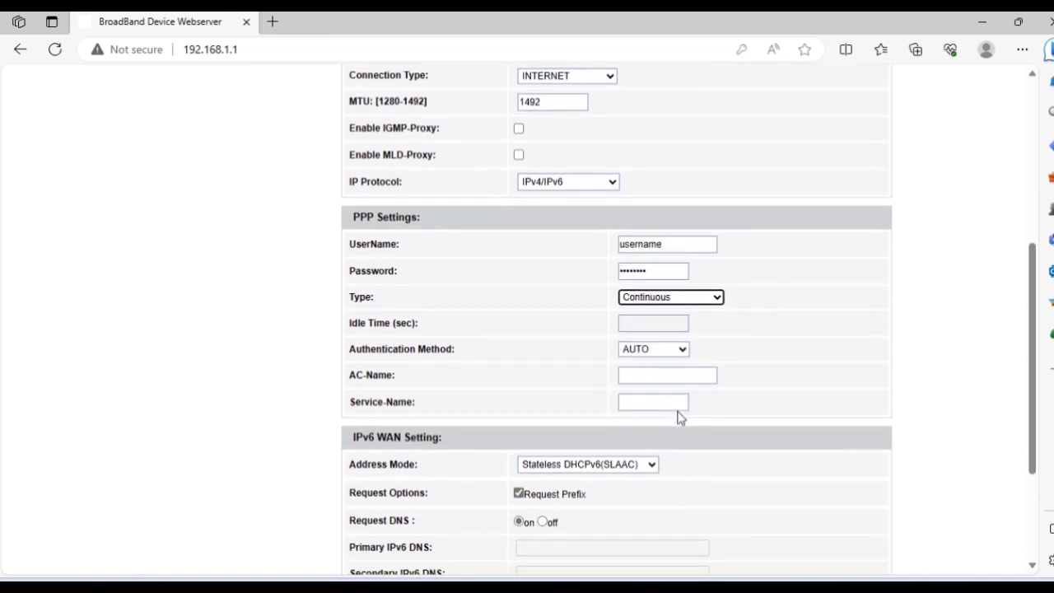
scroll(680, 417, "down", 1)
scroll(680, 418, "down", 1)
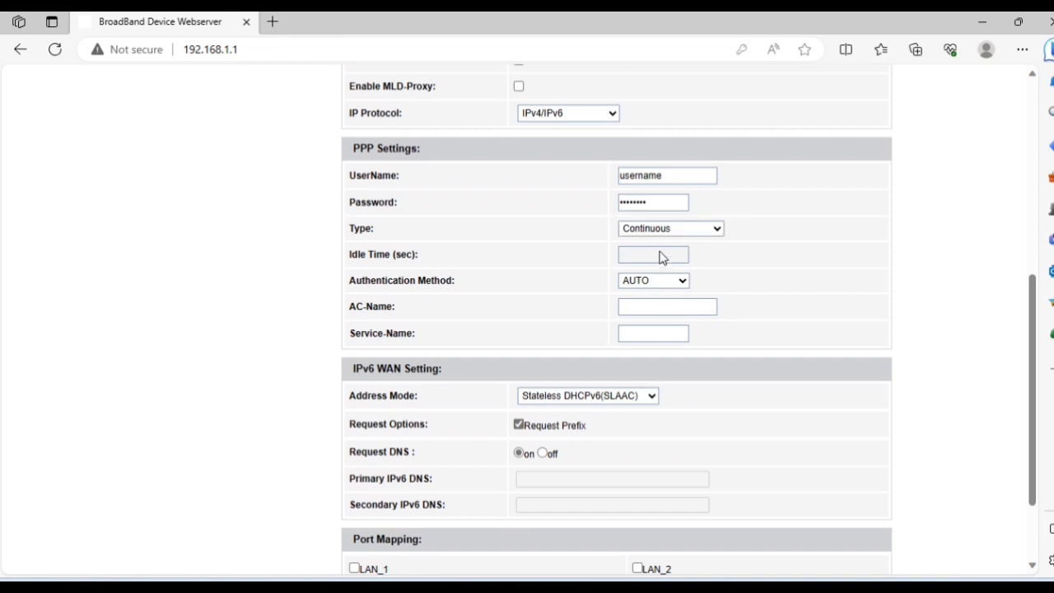
left_click(659, 282)
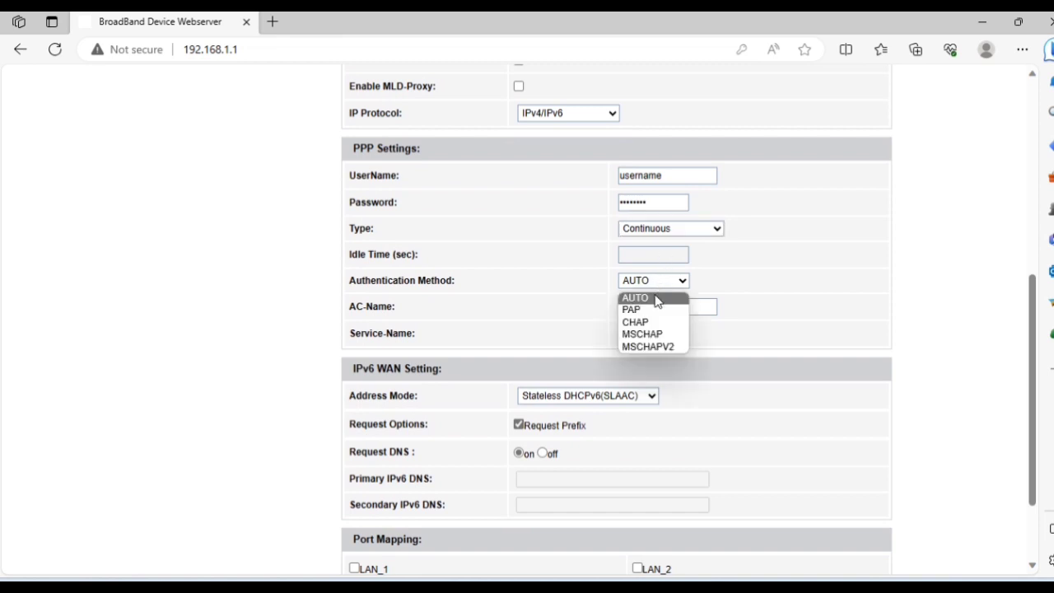
left_click(655, 299)
scroll(656, 301, "down", 1)
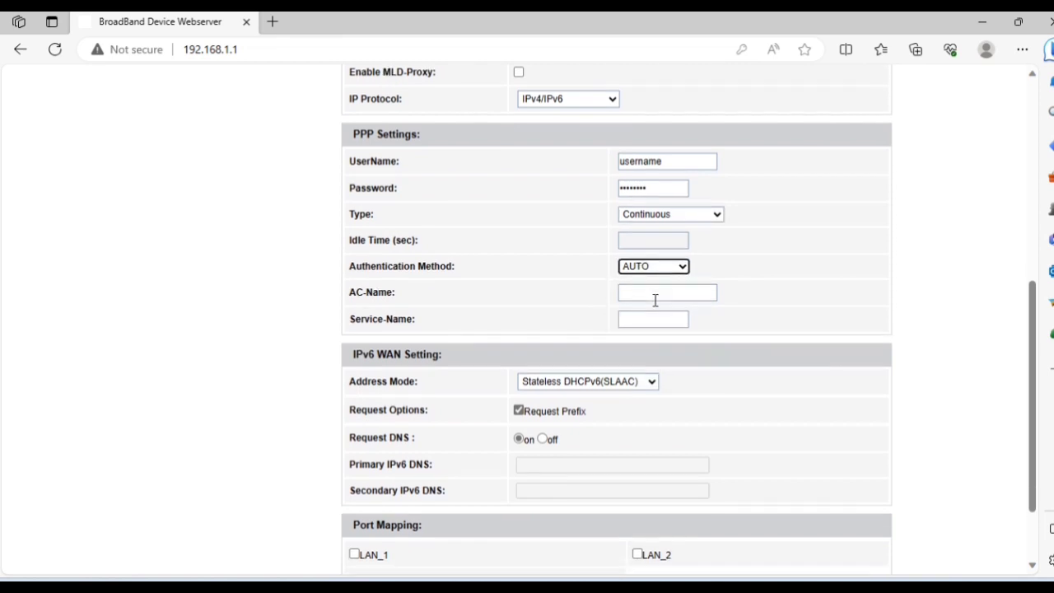
Leave AC-Name and Service-Name empty and keep IPv6 address mode Stateless DHCPv6 (SLAAC).
left_click(653, 278)
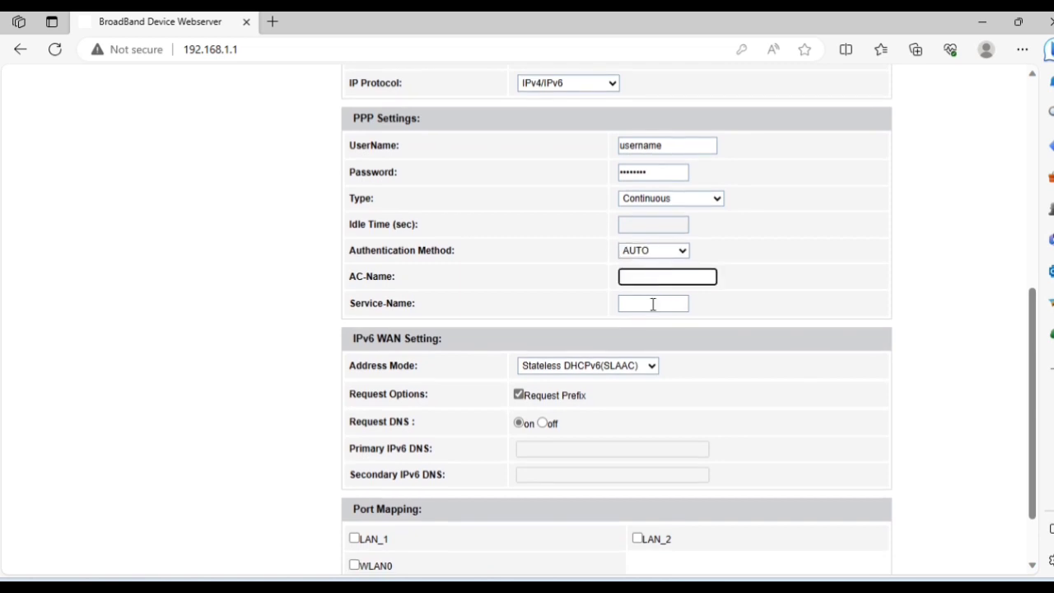
left_click(653, 305)
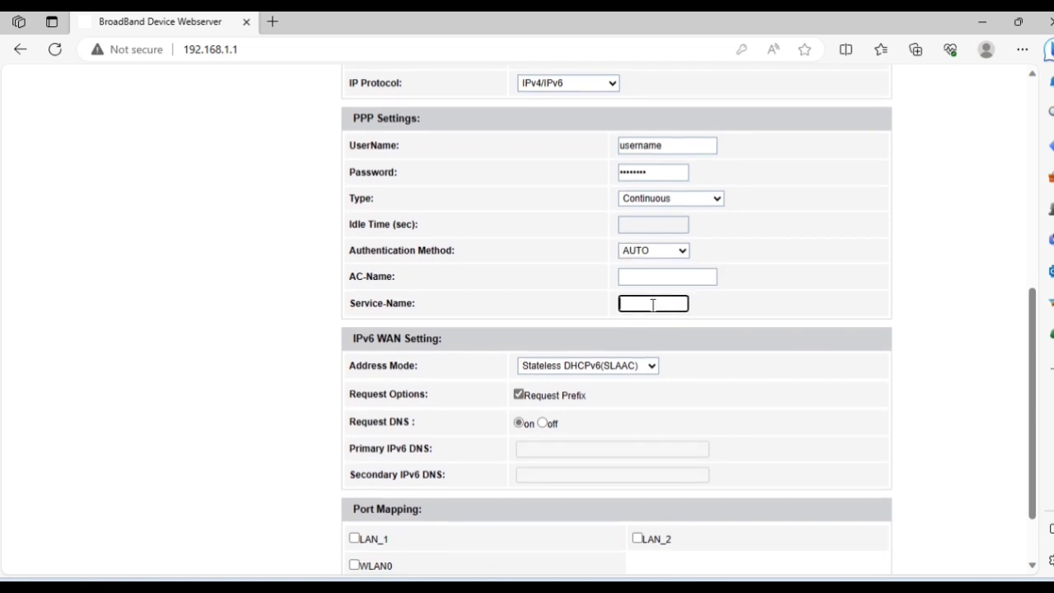
scroll(653, 304, "down", 3)
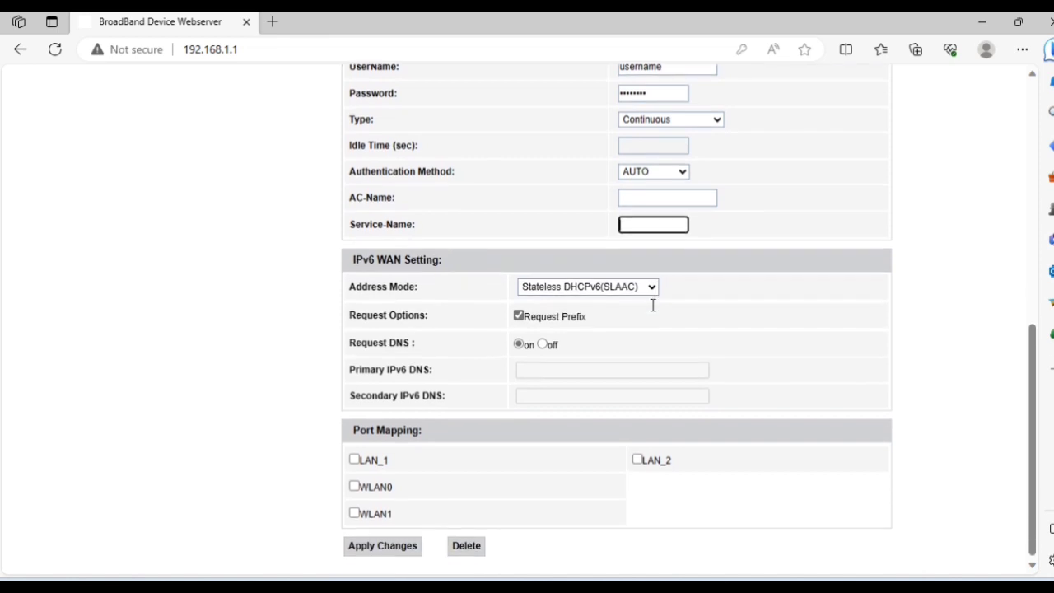
left_click(639, 287)
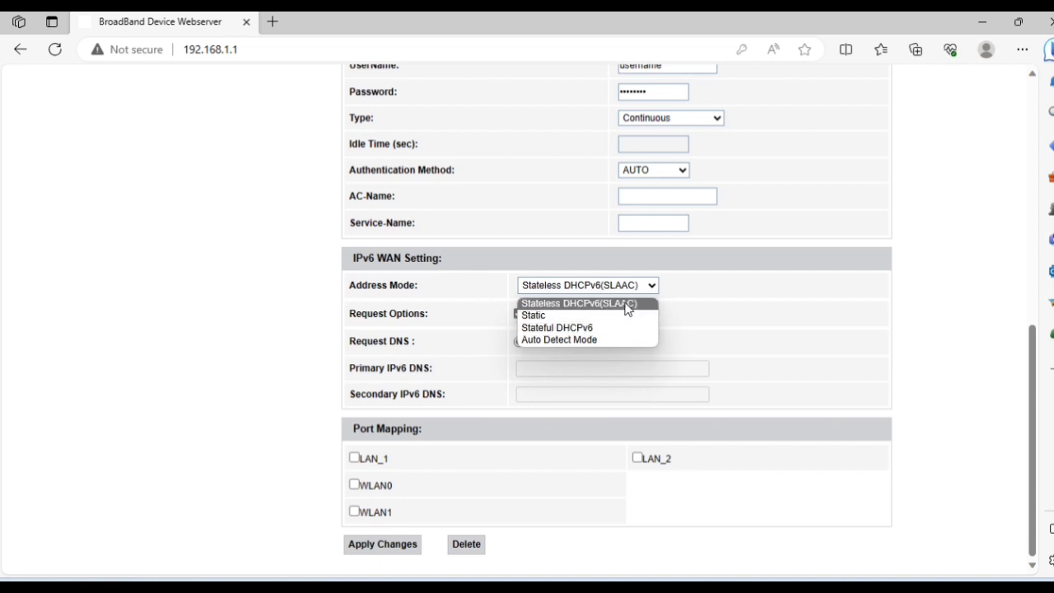
left_click(628, 304)
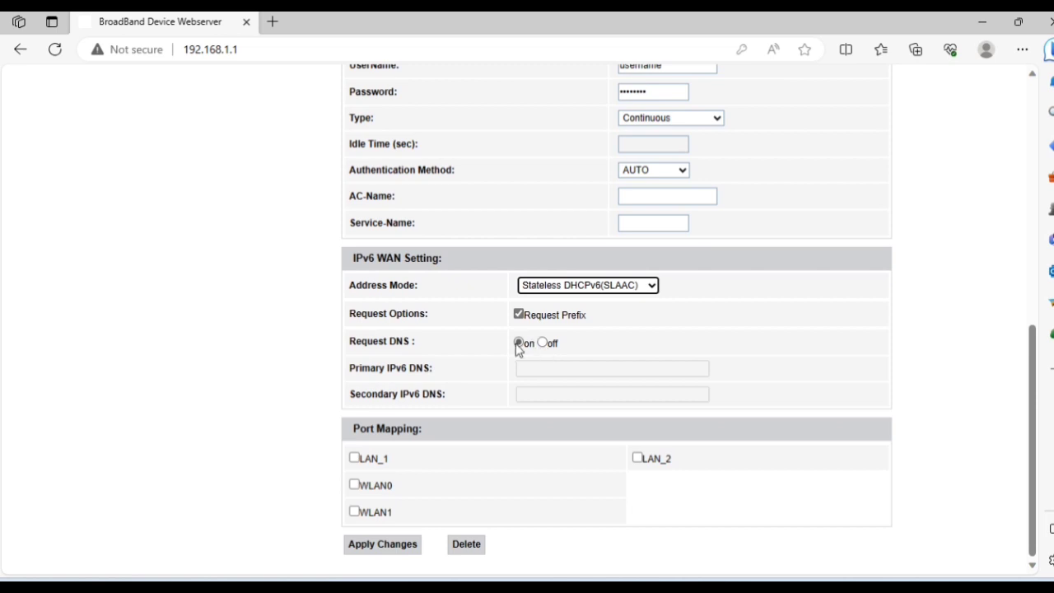
Enter 'dns 1' and 'dns 2' as IPv6 DNS servers, then re-enable Request DNS.
left_click(519, 345)
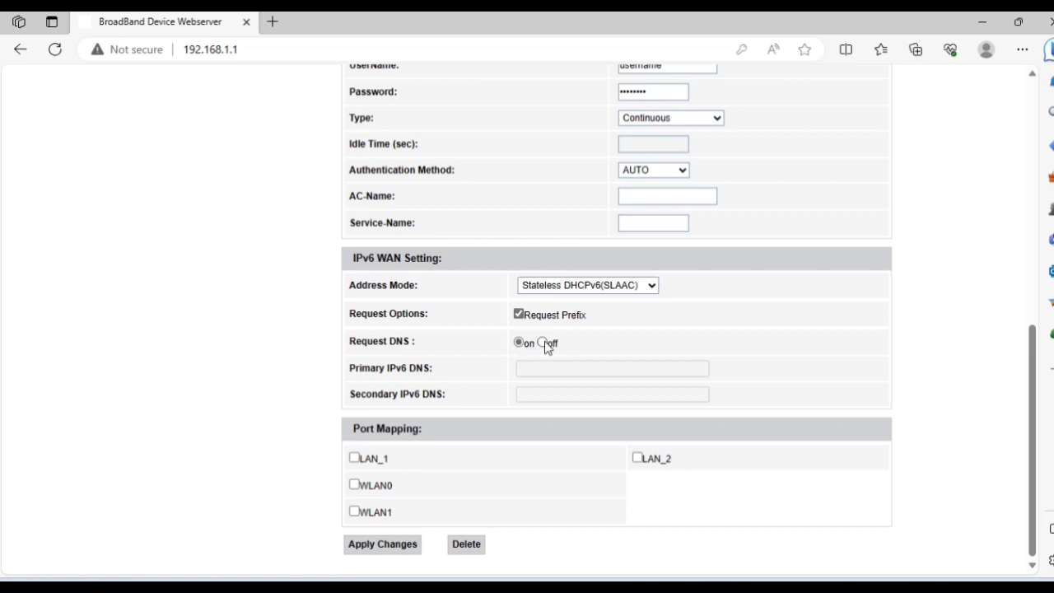
left_click(542, 343)
left_click(544, 368)
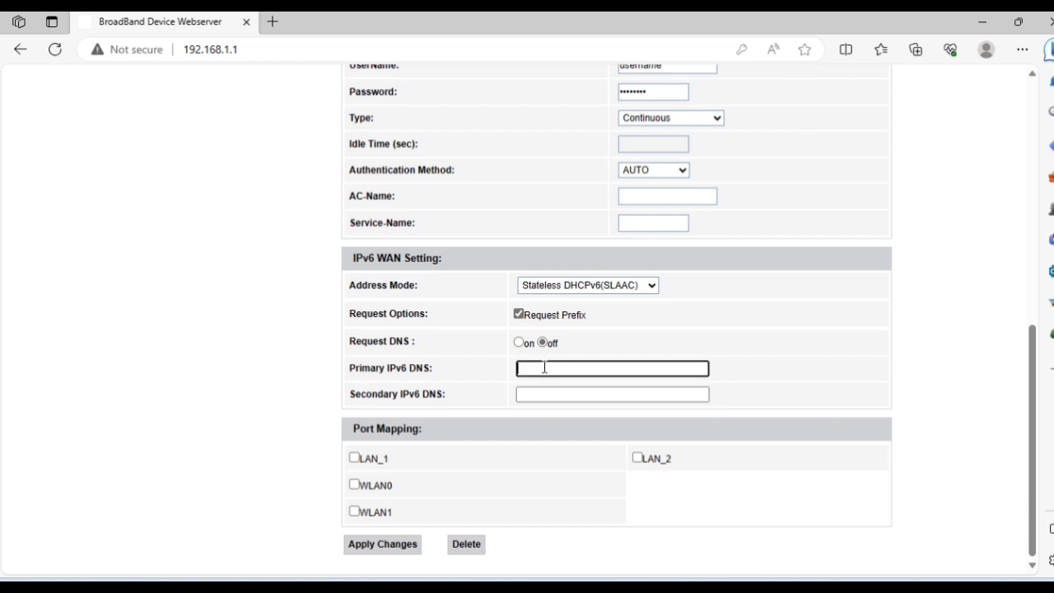
type("dns 1")
left_click(544, 391)
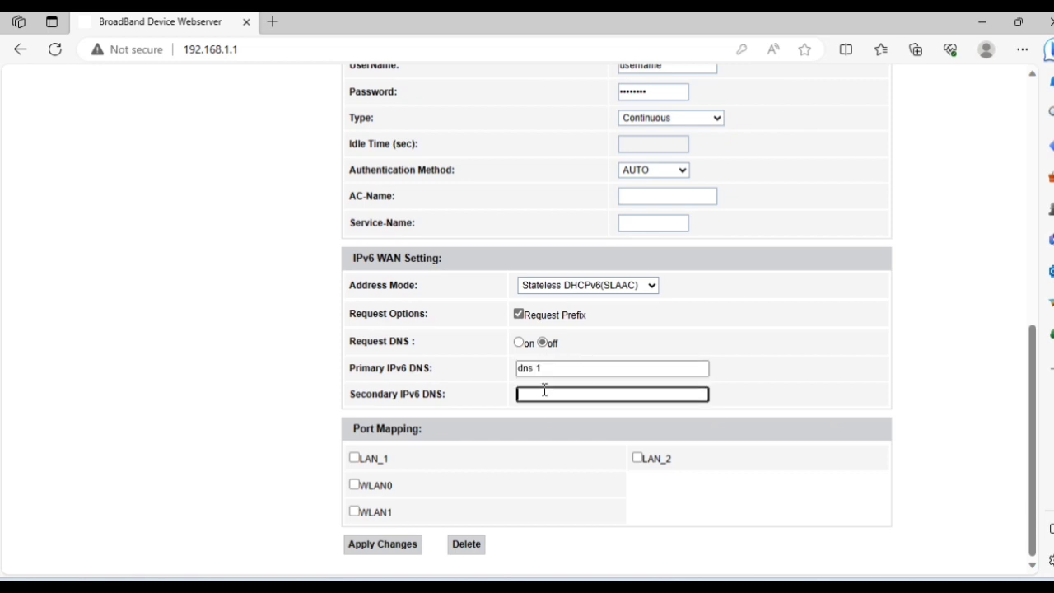
type("dns 2")
left_click(522, 354)
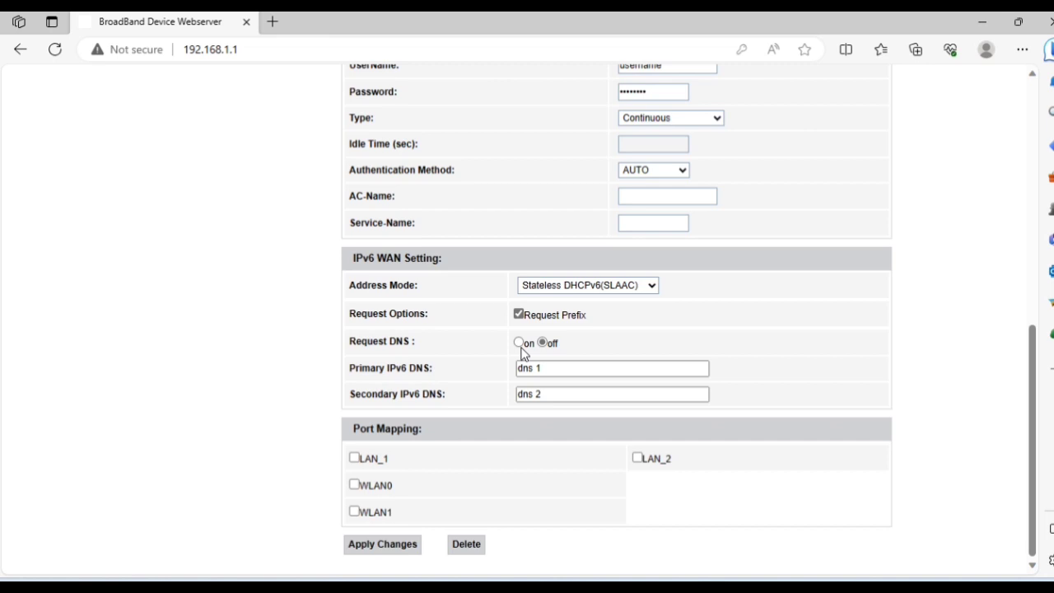
left_click(520, 346)
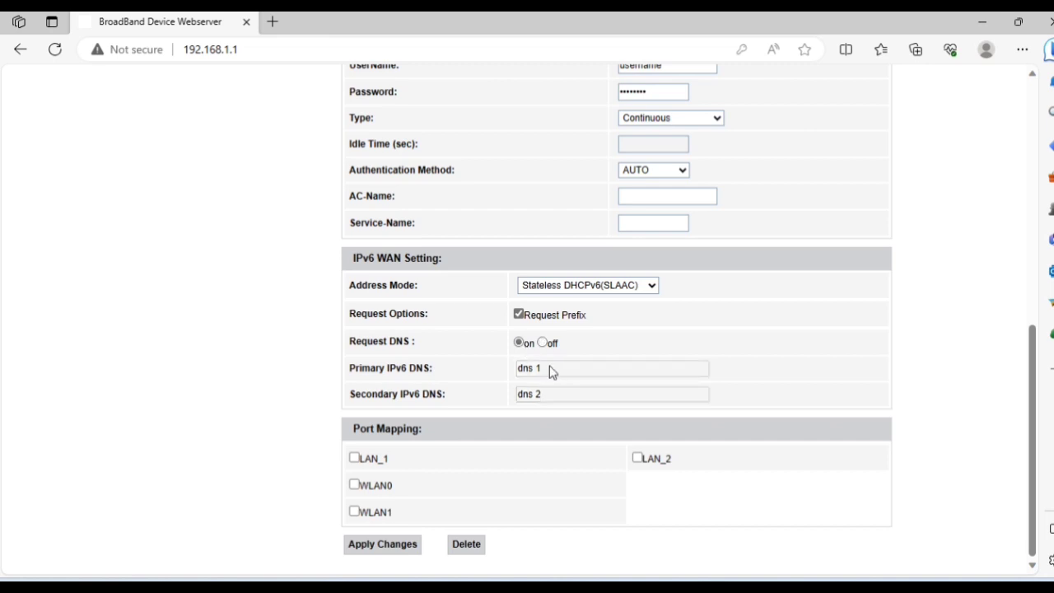
Map LAN_1, LAN_2 and WLAN1 to the new WAN link, apply, and acknowledge success.
left_click(355, 462)
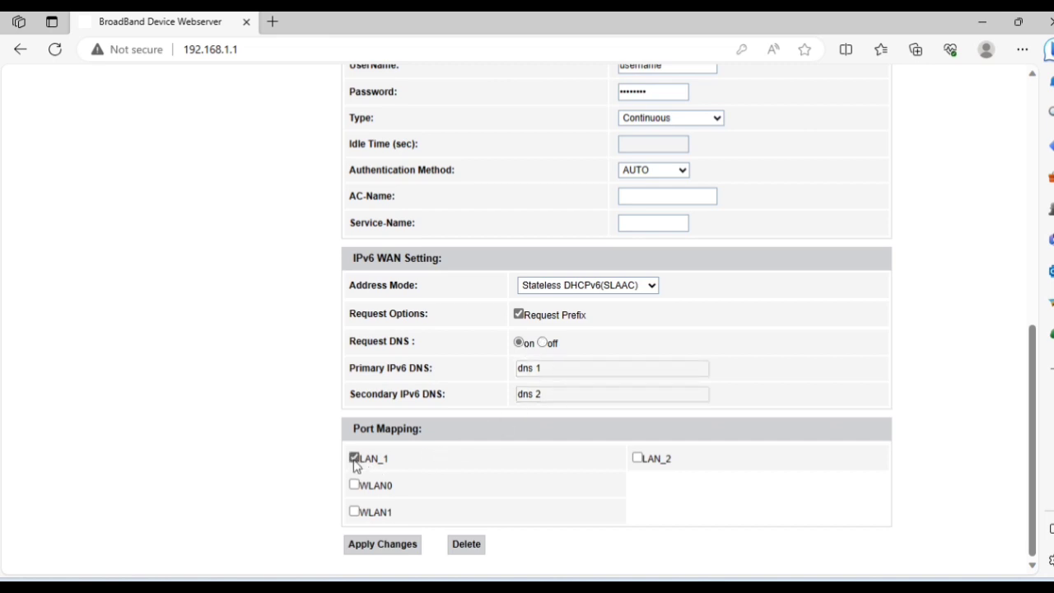
left_click(636, 460)
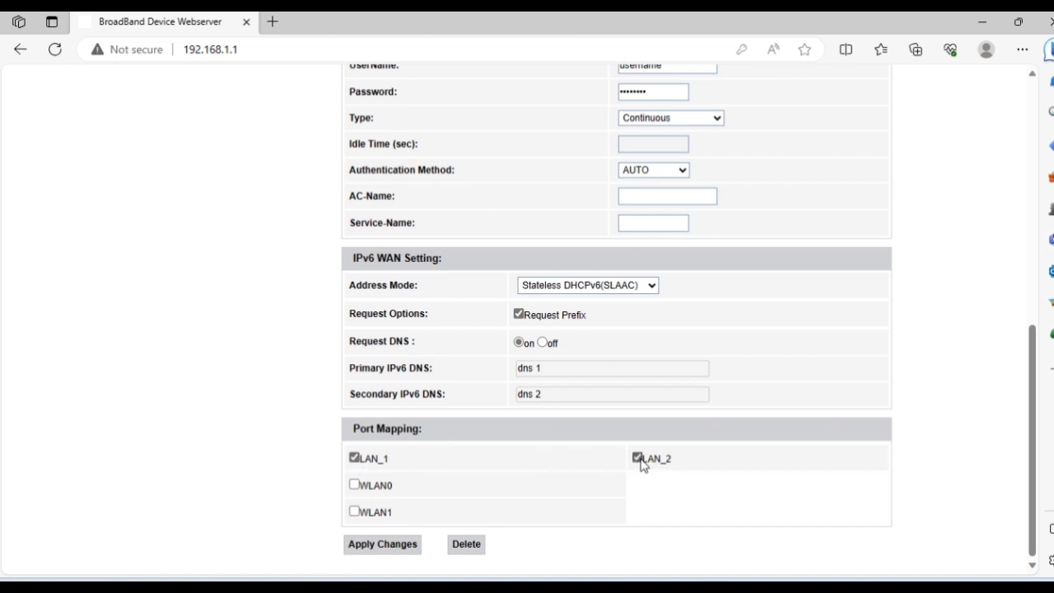
left_click(354, 513)
left_click(364, 545)
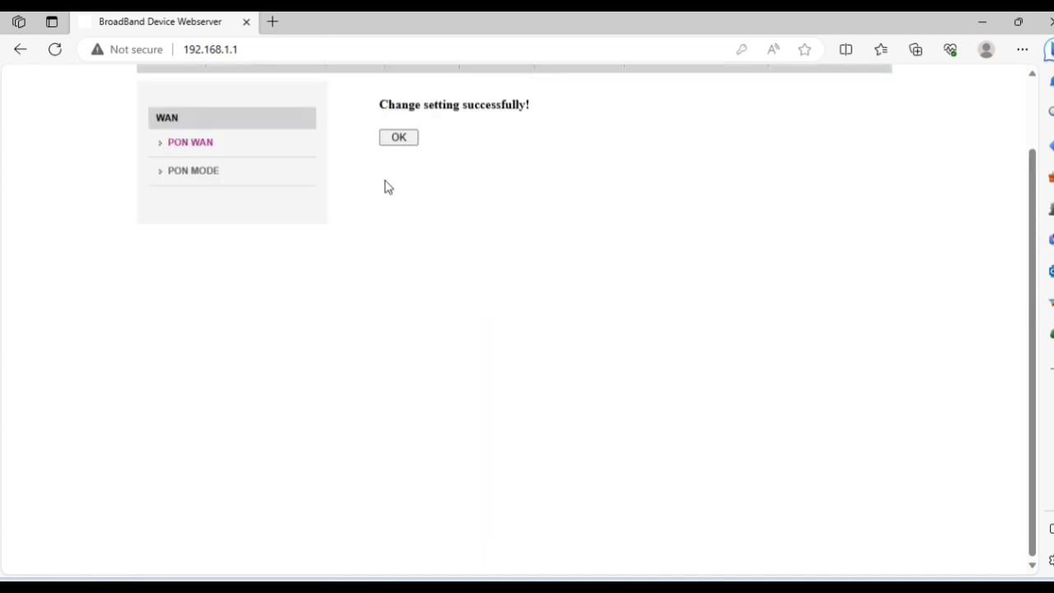
left_click(399, 136)
Check Device Status WAN info: ppp0_nas0_0 PPPoE on VLAN 123 is still down.
left_click(170, 145)
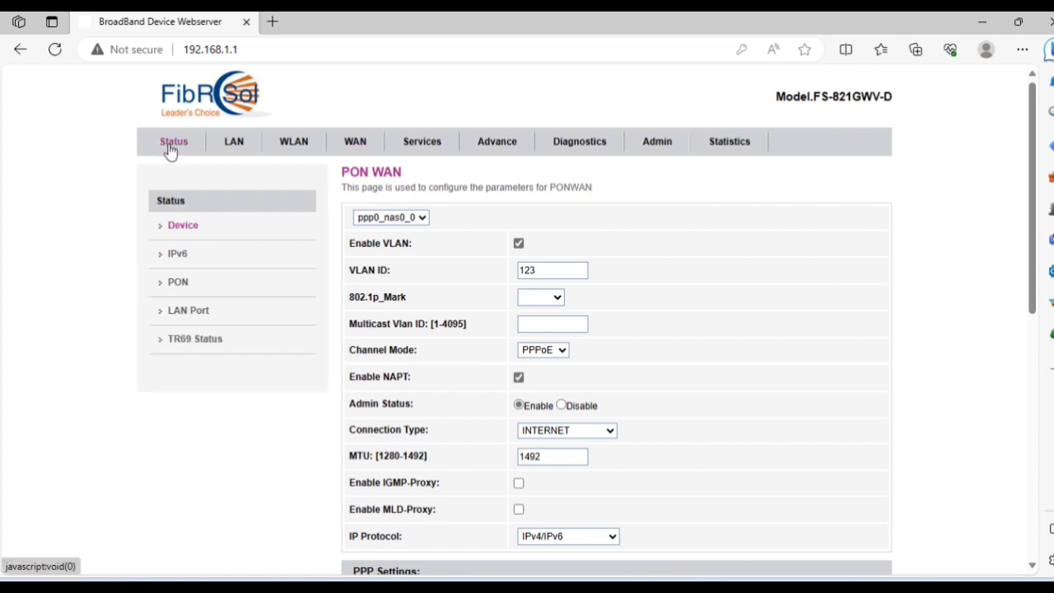
scroll(461, 327, "down", 1)
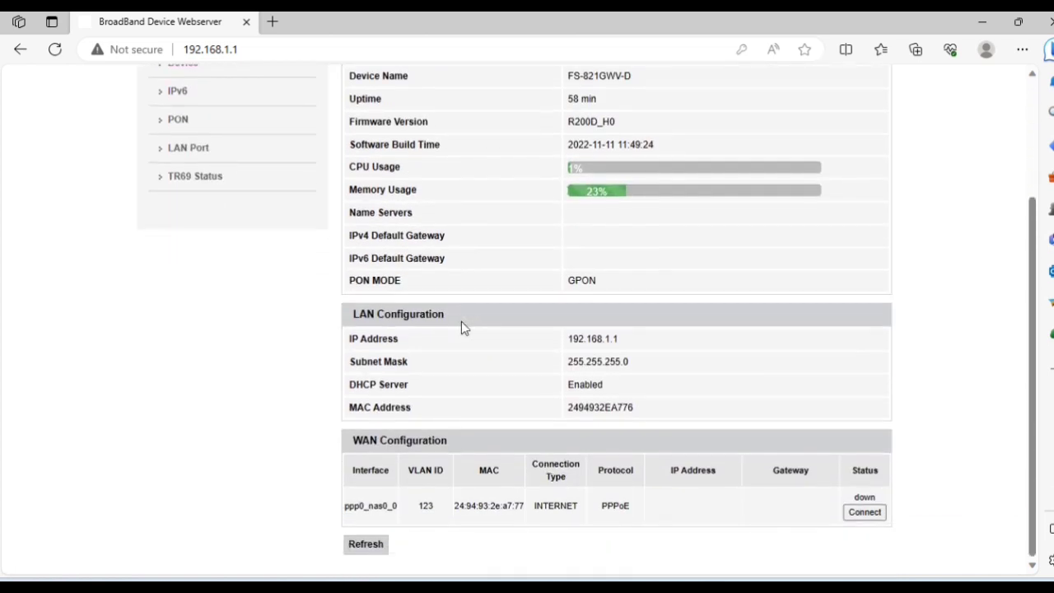
double_click(373, 508)
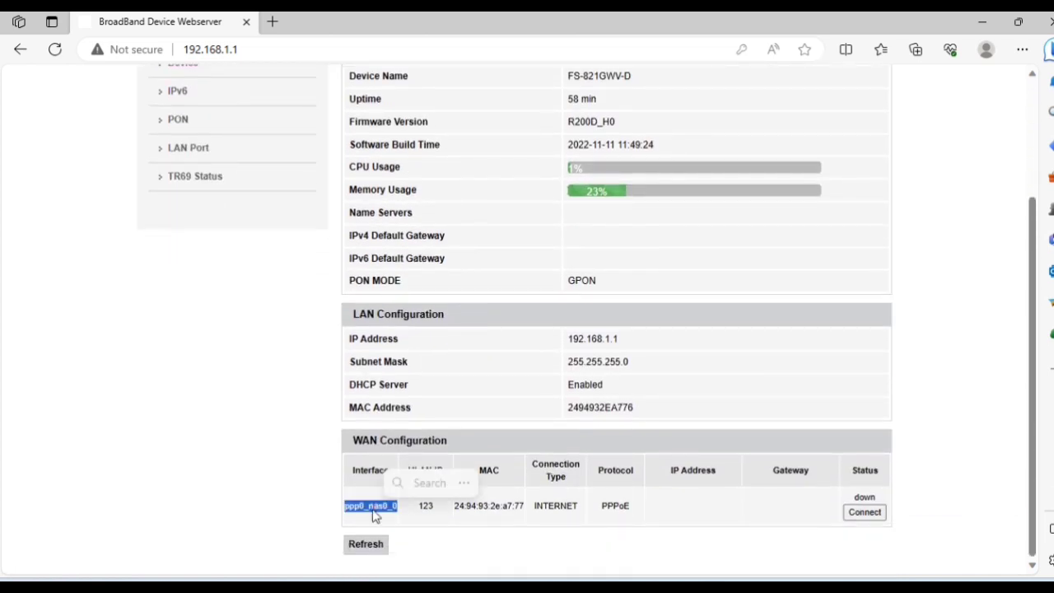
left_click(421, 507)
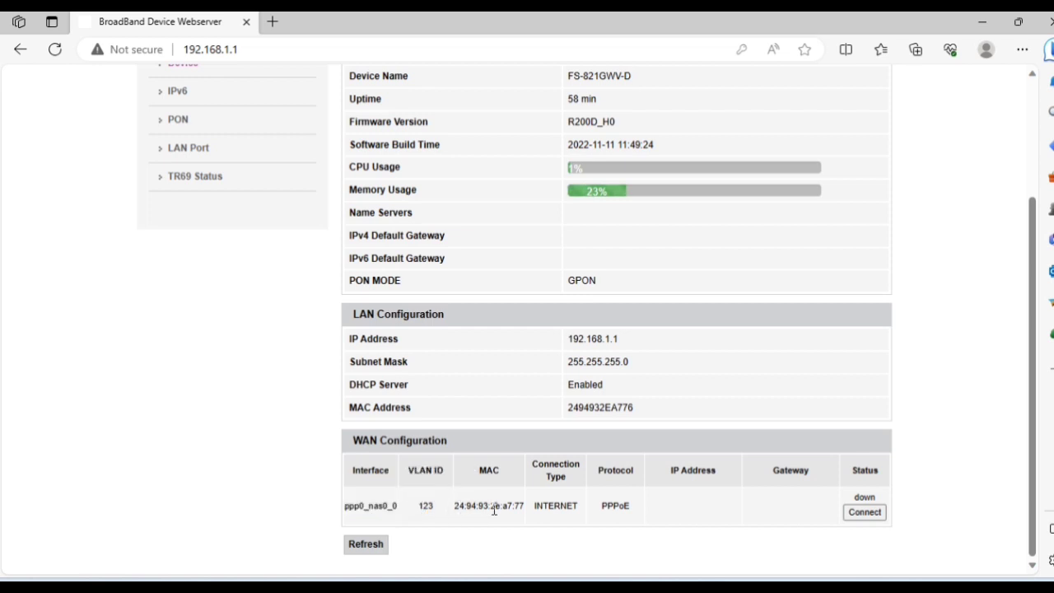
scroll(341, 520, "up", 2)
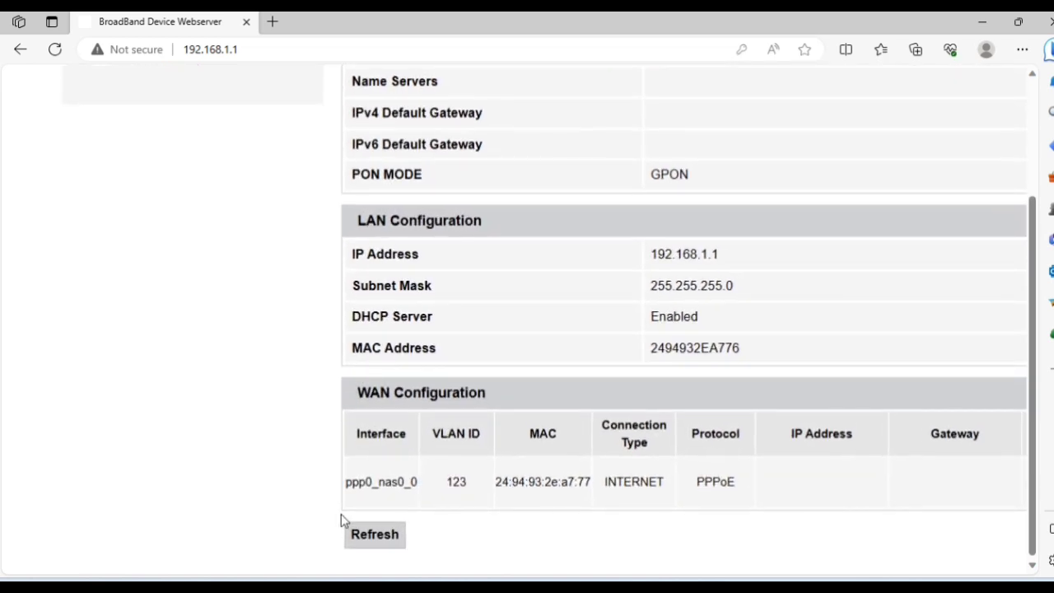
scroll(340, 515, "down", 2)
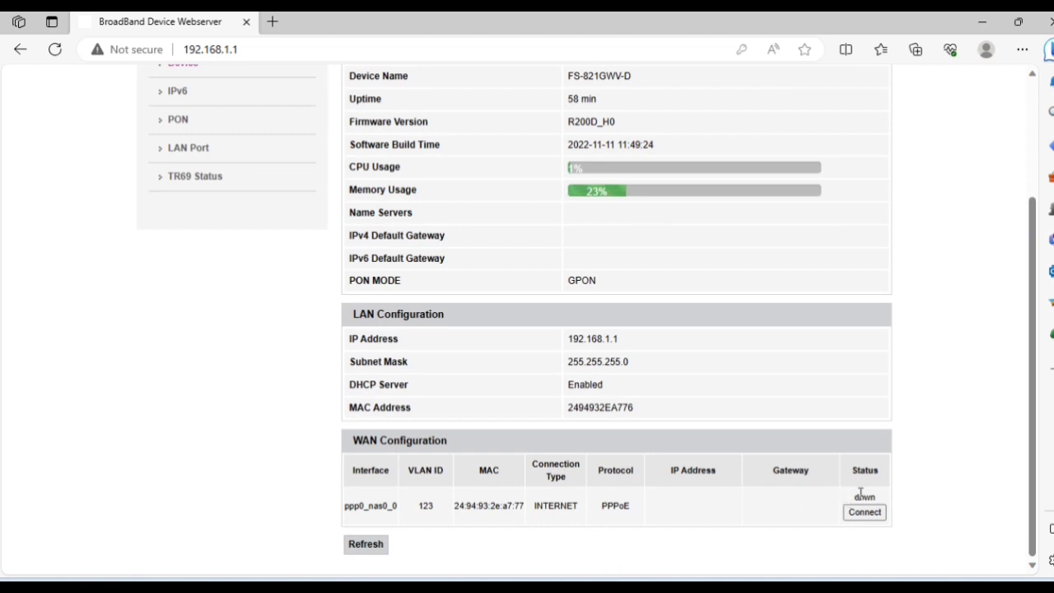
scroll(783, 392, "up", 3)
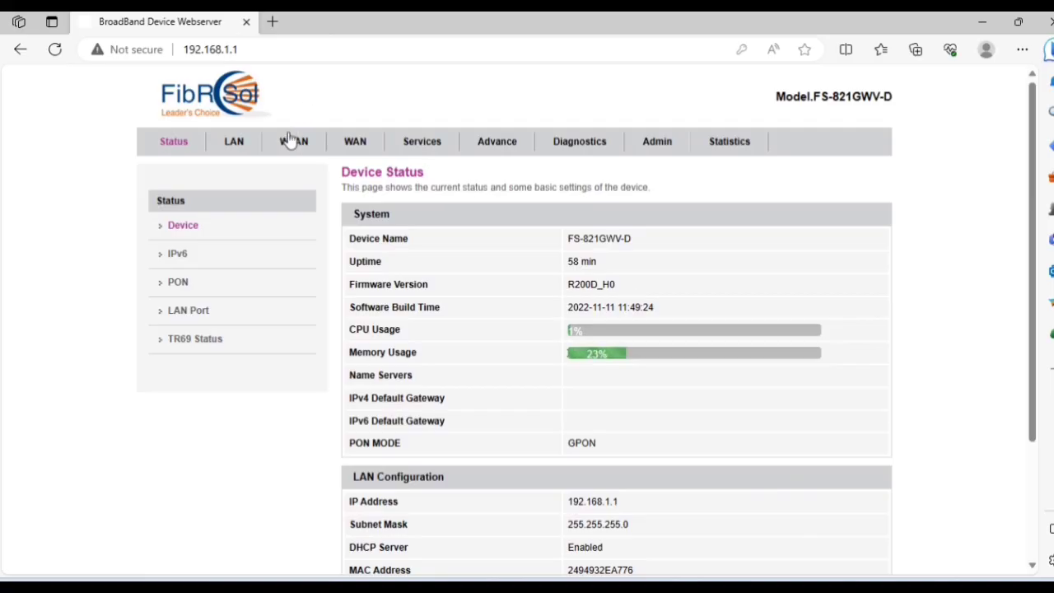
Show Basic Settings for wlan1 (2.4GHz), where the SSID is FS-A776.
left_click(292, 144)
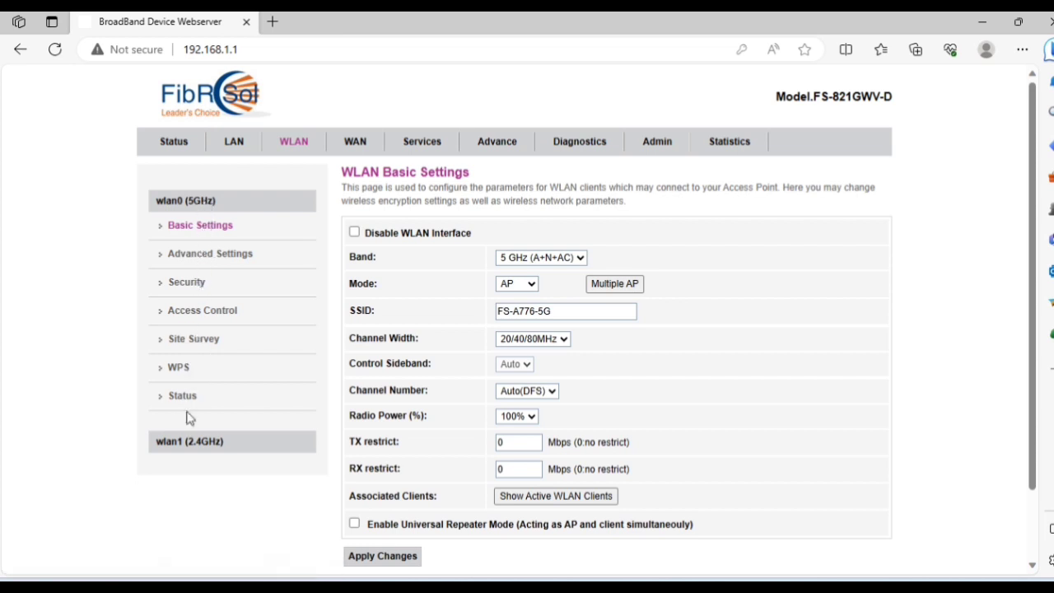
left_click(182, 448)
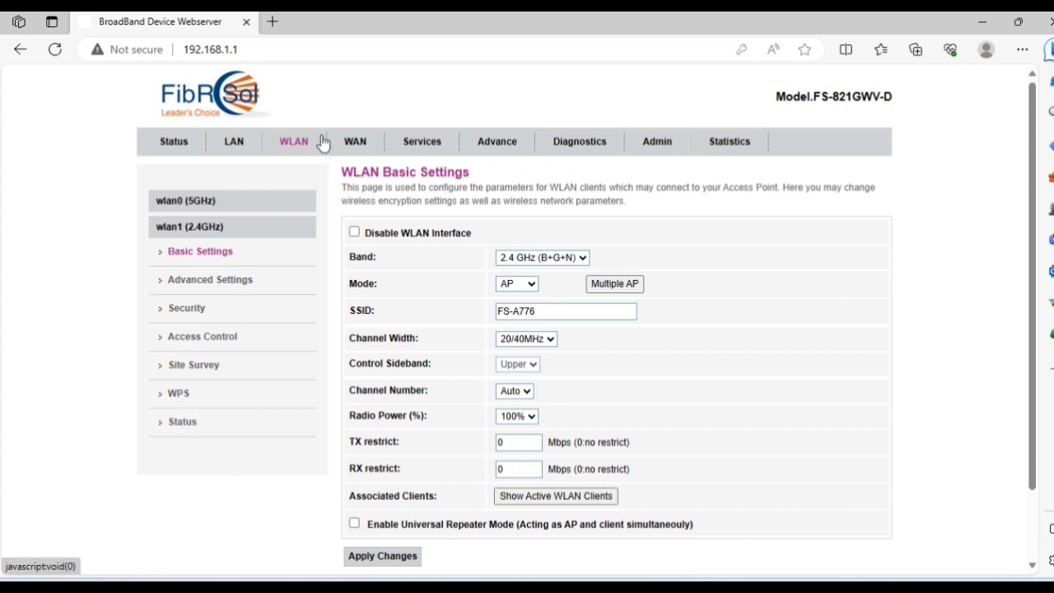
left_click(207, 235)
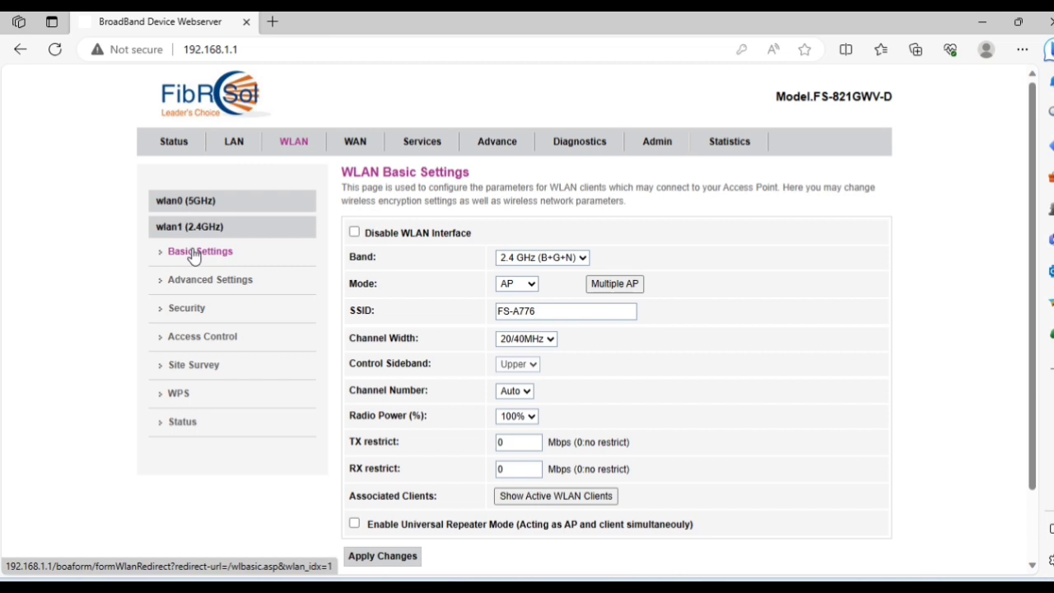
Change the 2.4 GHz SSID from FS-A776 to 'Testing 2.4G'.
double_click(515, 311)
triple_click(514, 310)
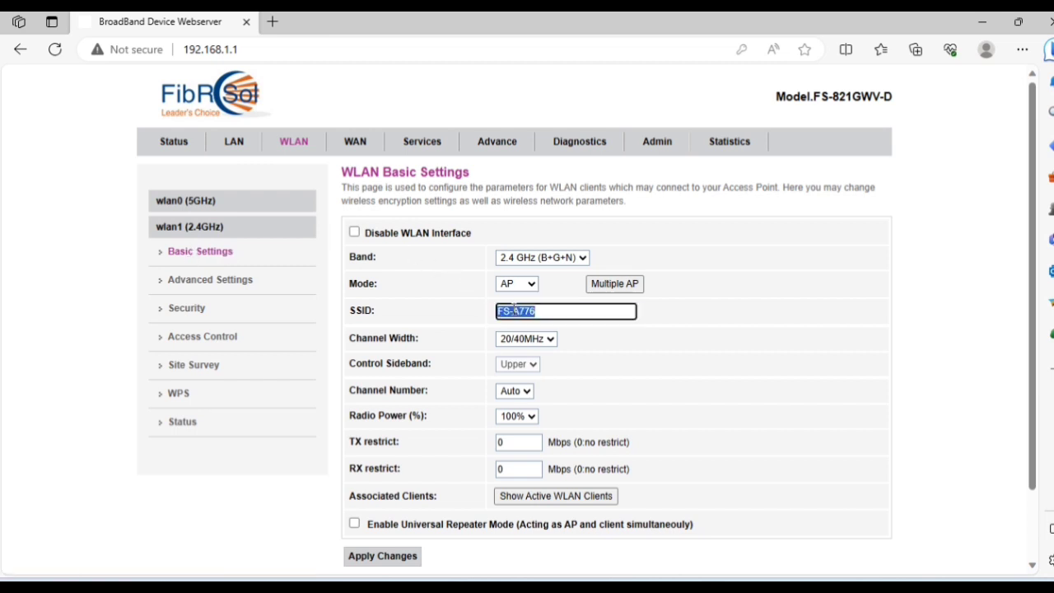
type("Testing 2.4G")
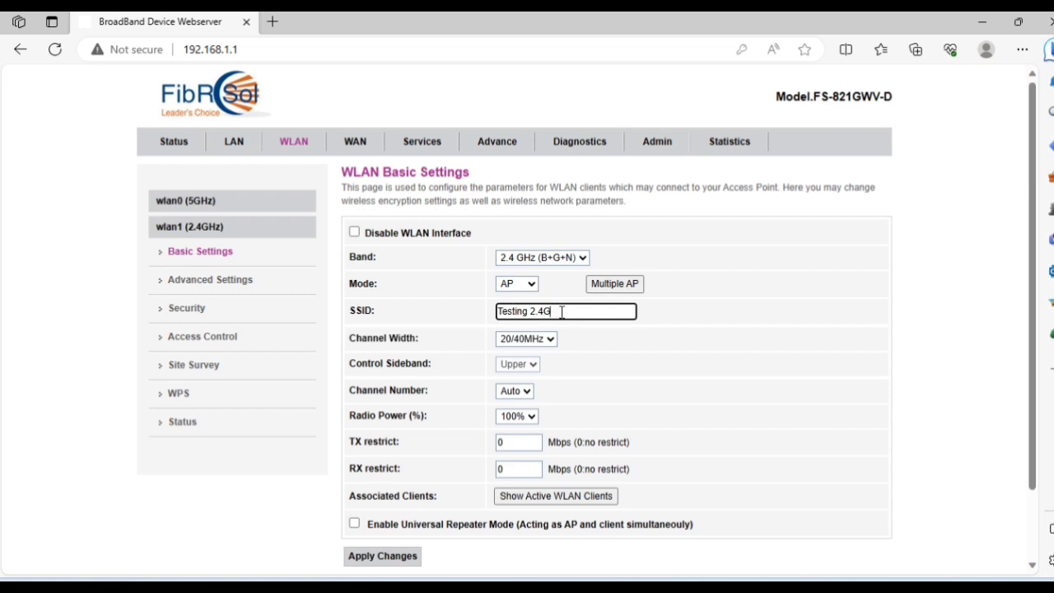
Keep channel width 20/40MHz and band 2.4 GHz (B+G+N).
left_click(543, 347)
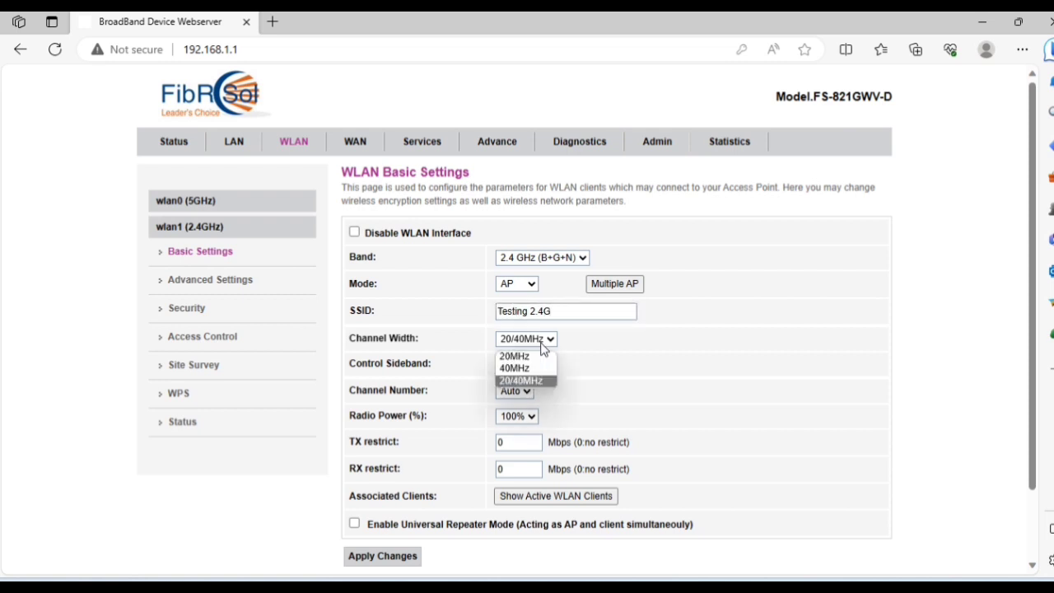
left_click(540, 378)
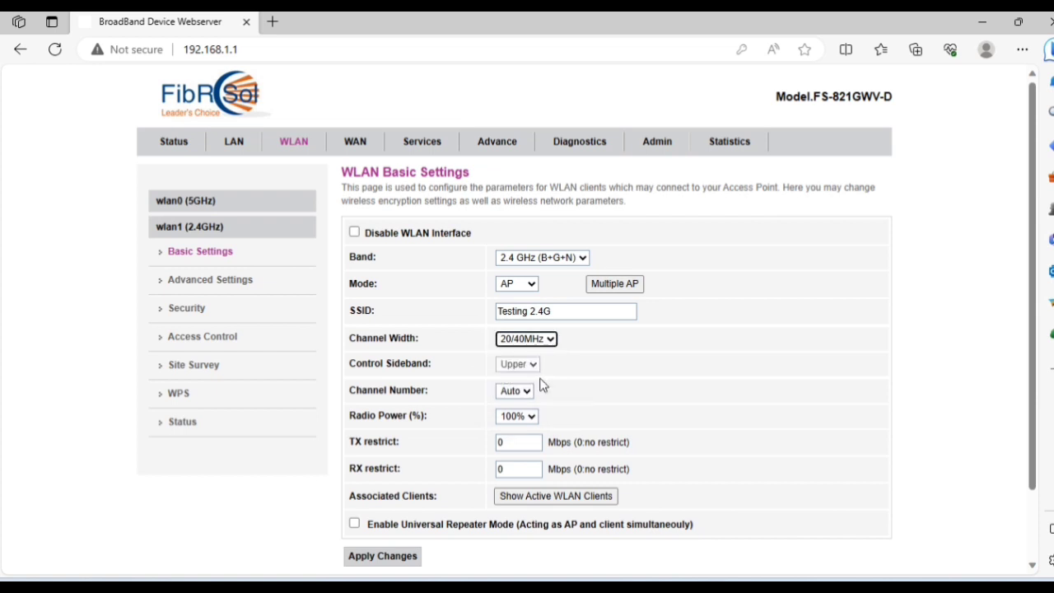
left_click(540, 341)
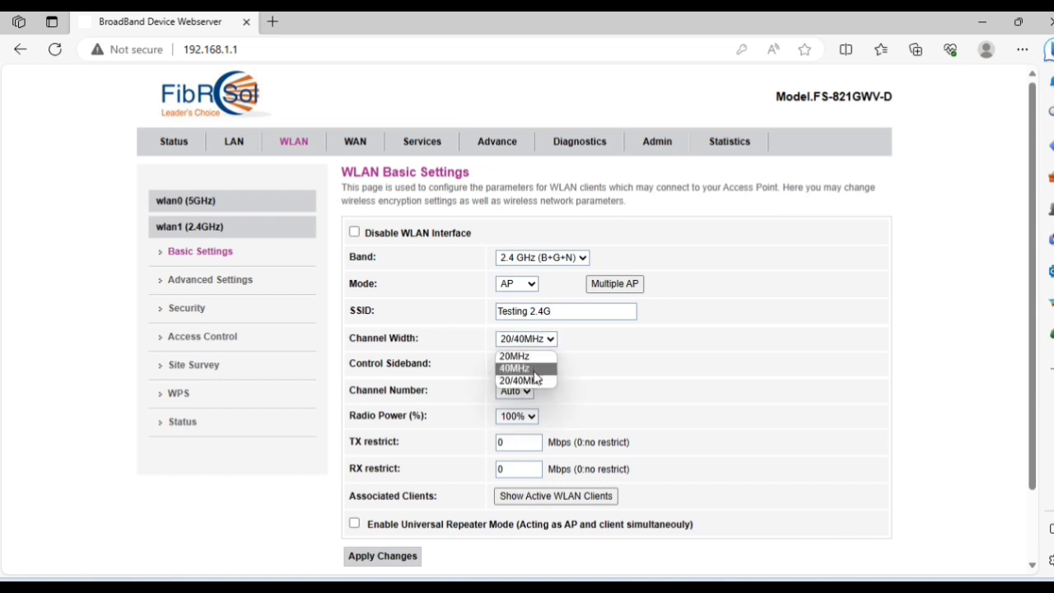
left_click(534, 382)
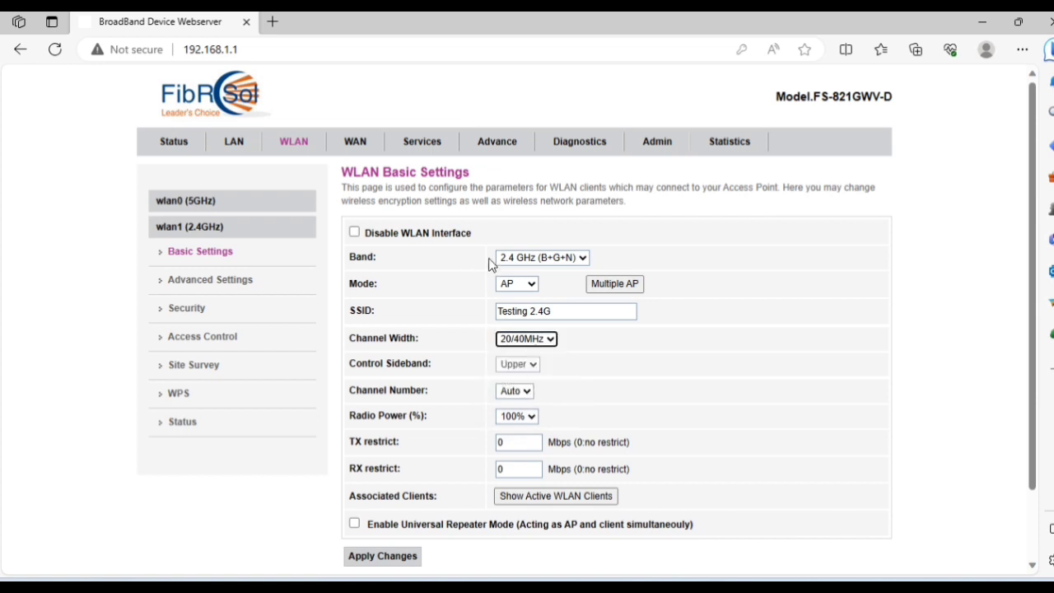
left_click(574, 259)
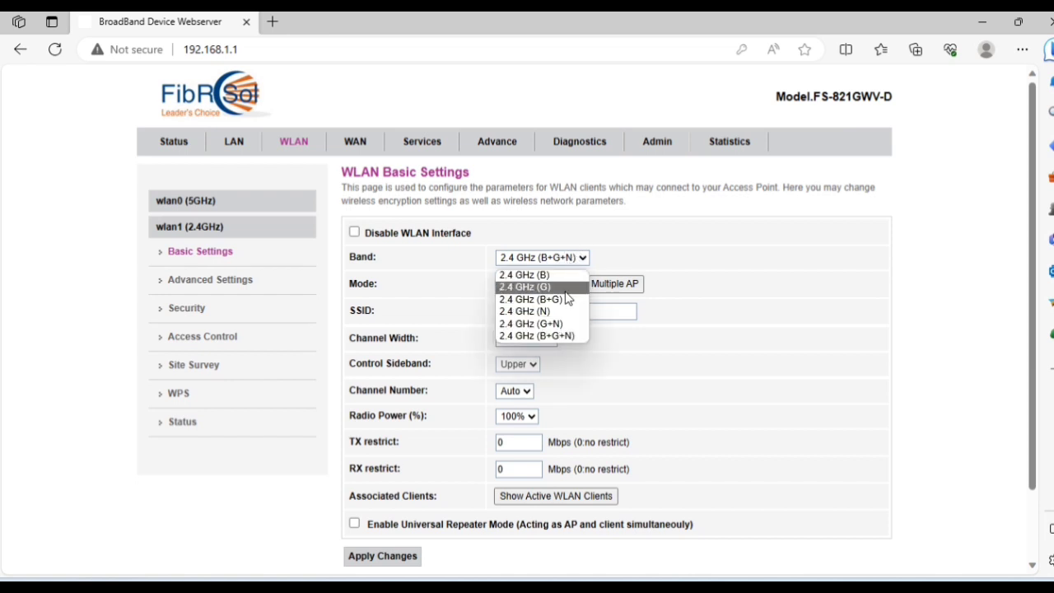
left_click(564, 337)
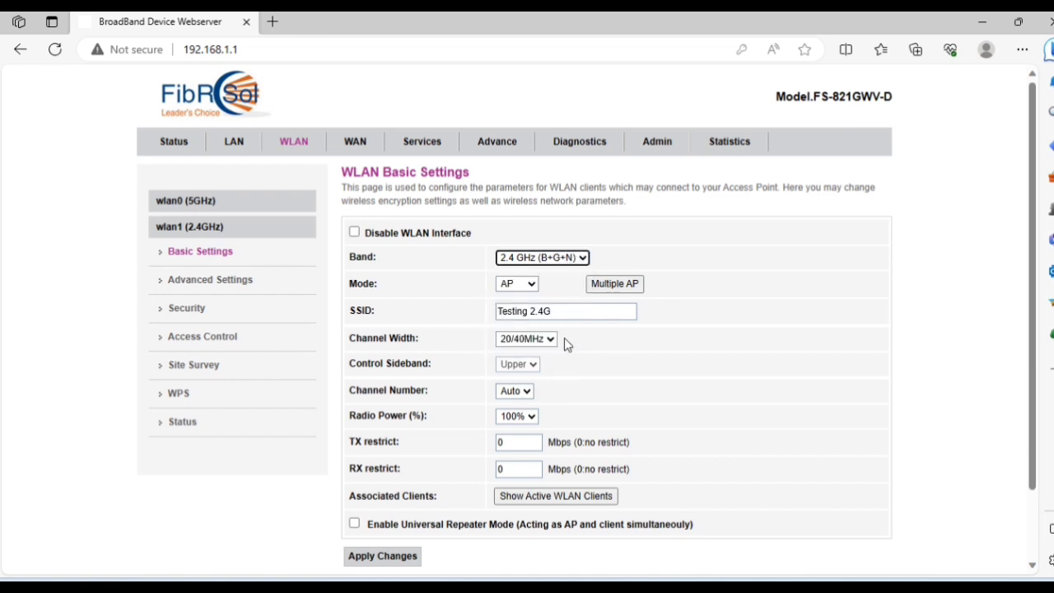
Leave the channel on Auto and TX/RX limits at 0, then apply the settings.
scroll(564, 338, "down", 1)
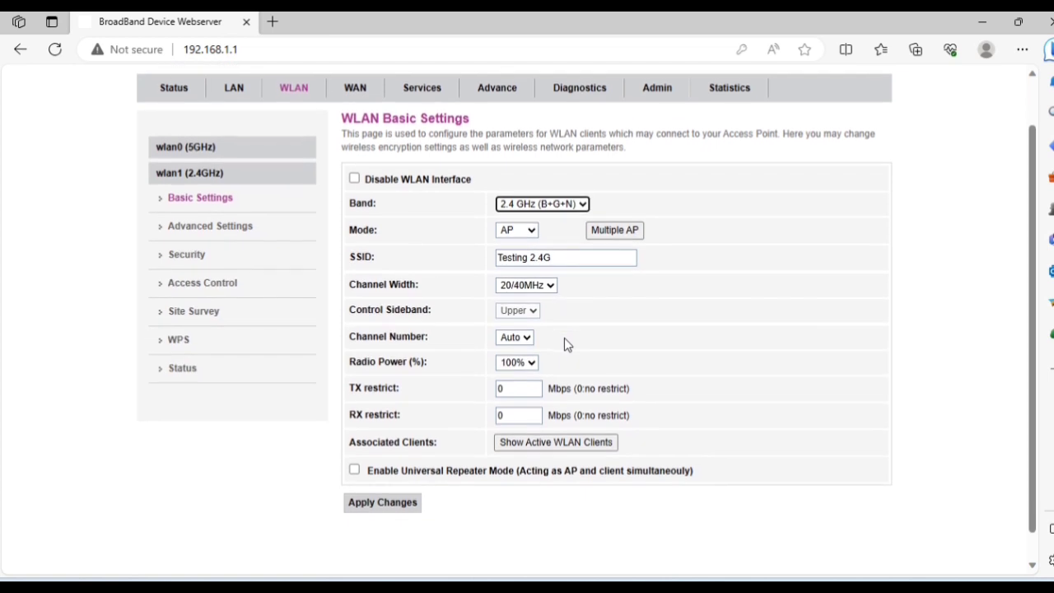
left_click(530, 336)
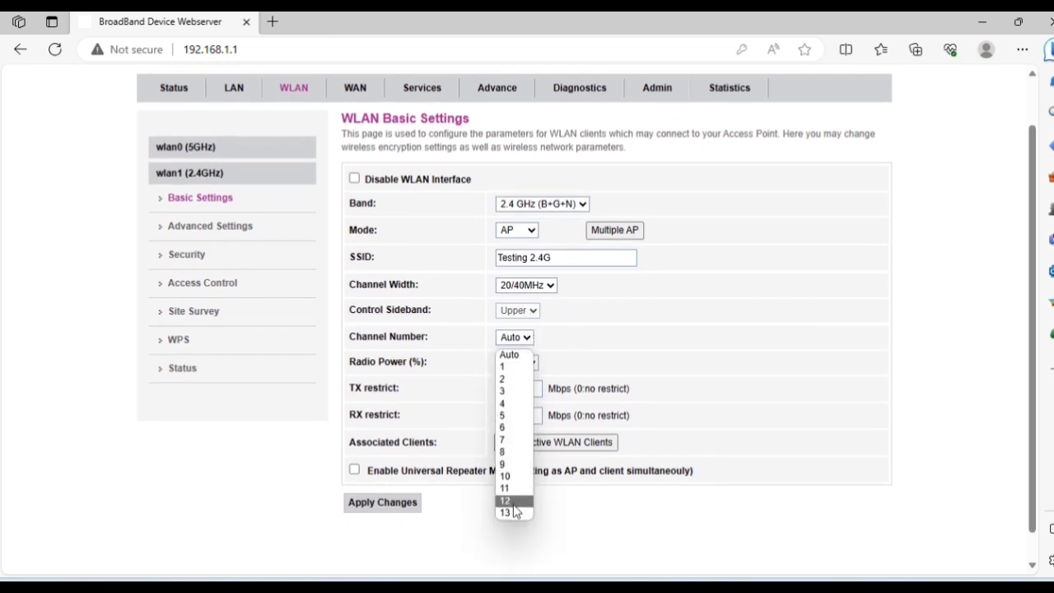
left_click(597, 353)
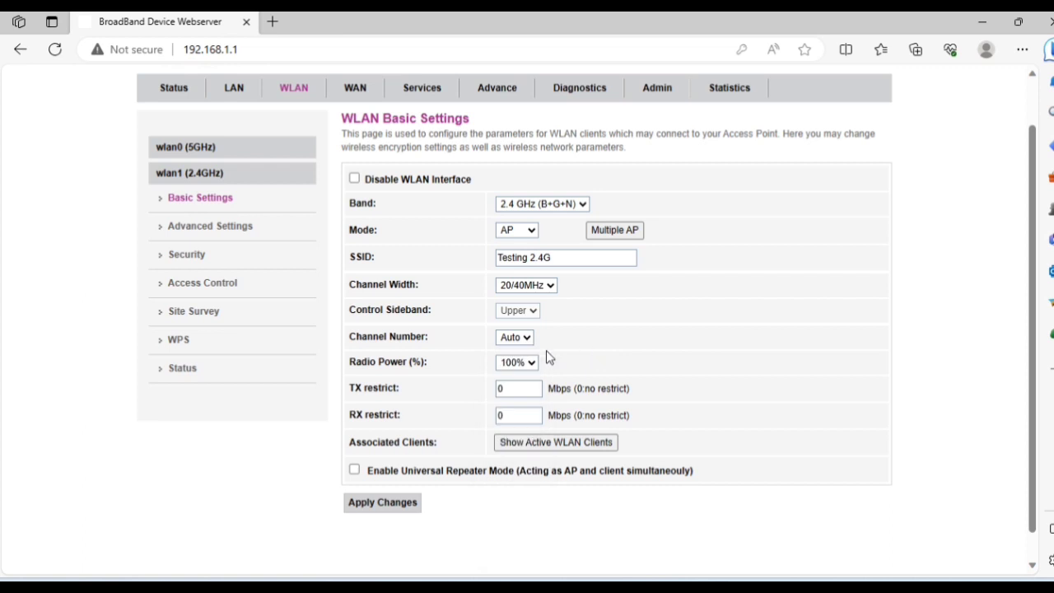
left_click(522, 388)
left_click(517, 418)
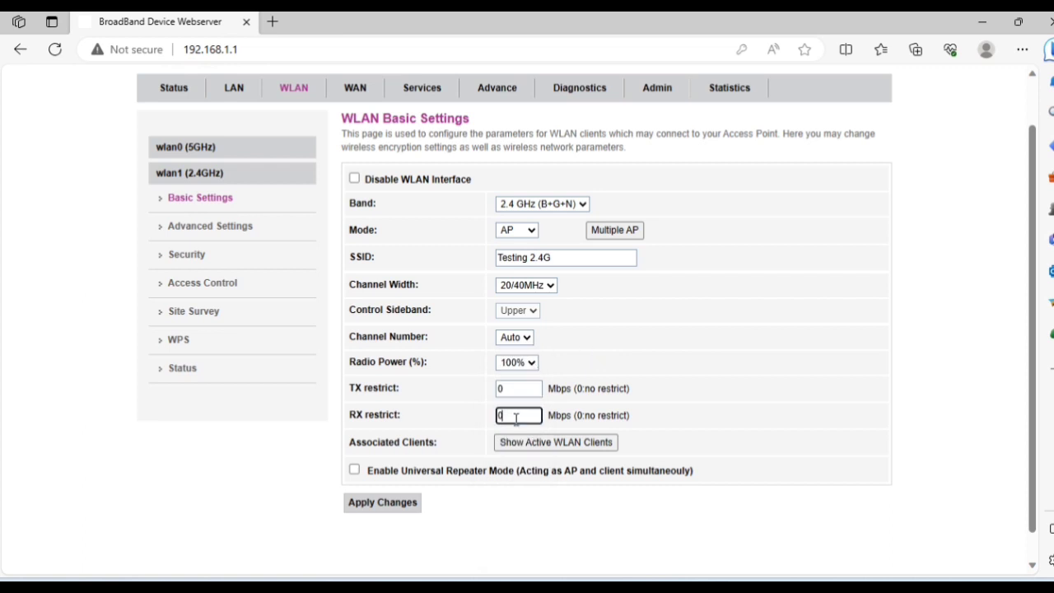
left_click(370, 510)
left_click(370, 509)
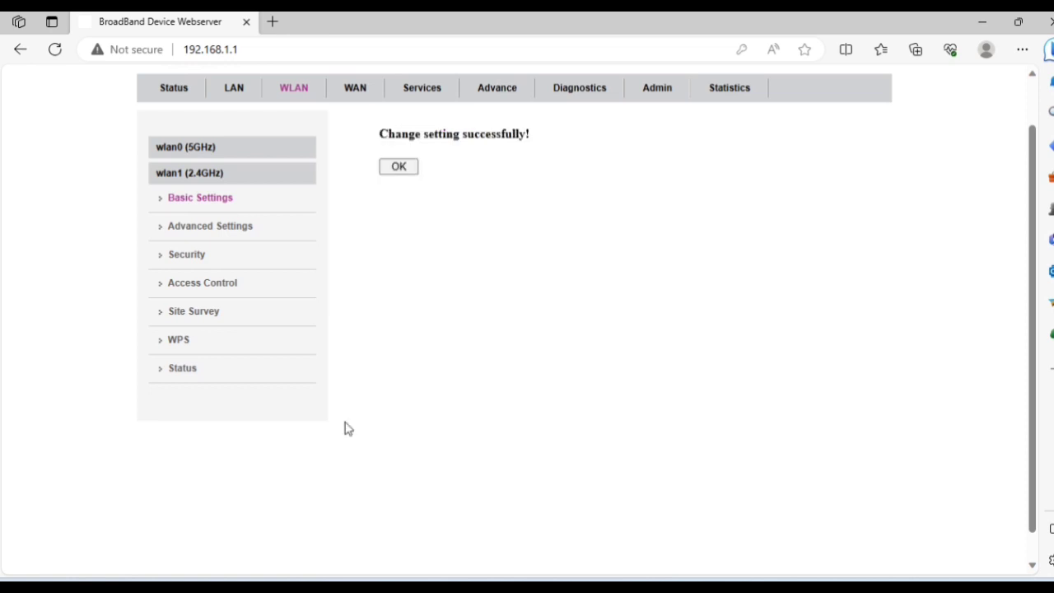
Set Root AP - Testing 2.4G security to WPA2+WPA3 Mixed encryption with AES.
left_click(401, 168)
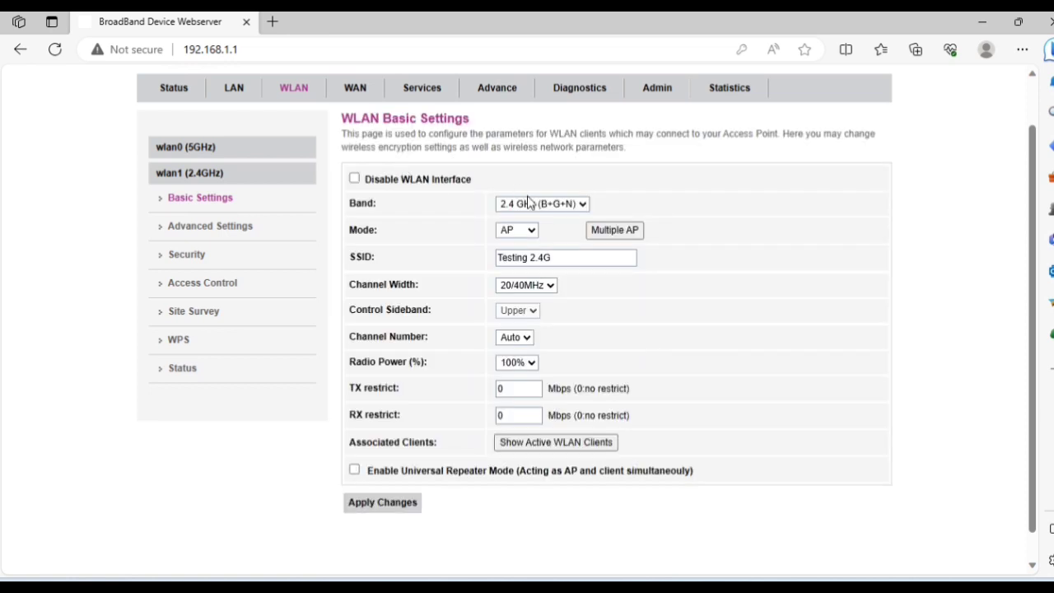
left_click(198, 256)
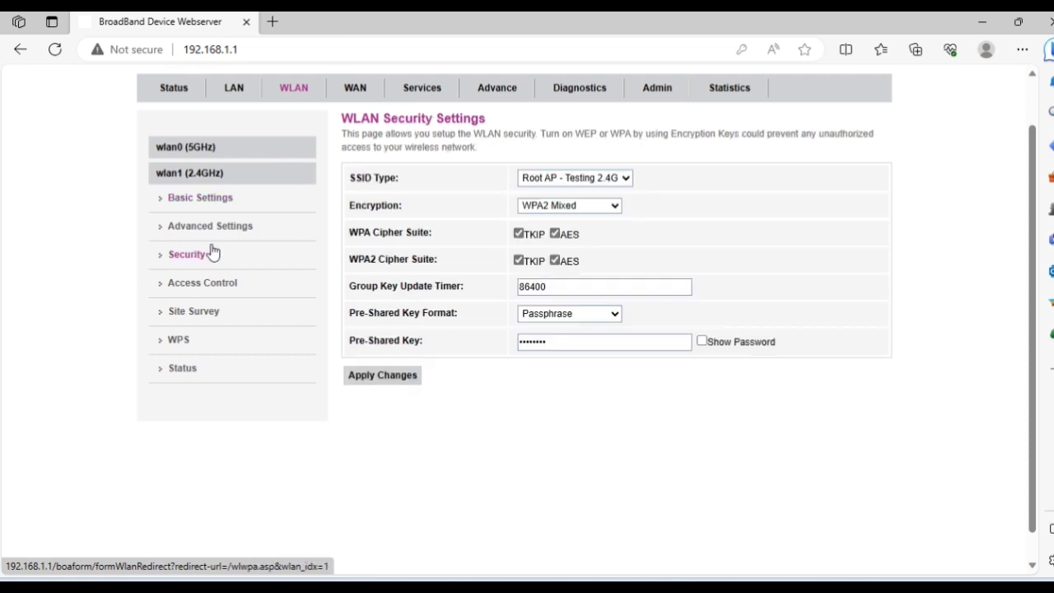
left_click(582, 181)
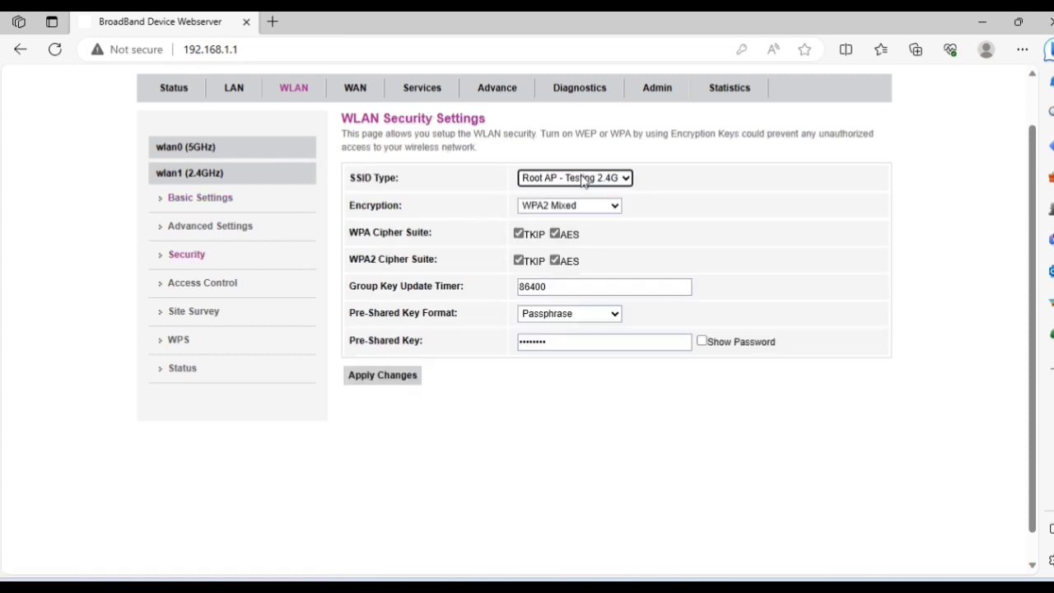
left_click(593, 179)
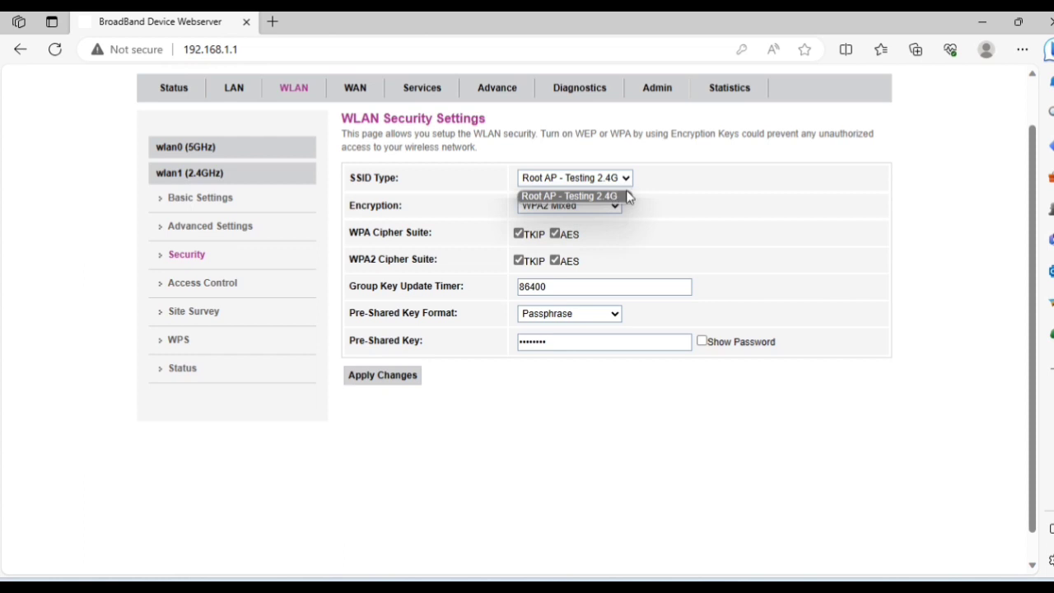
left_click(622, 196)
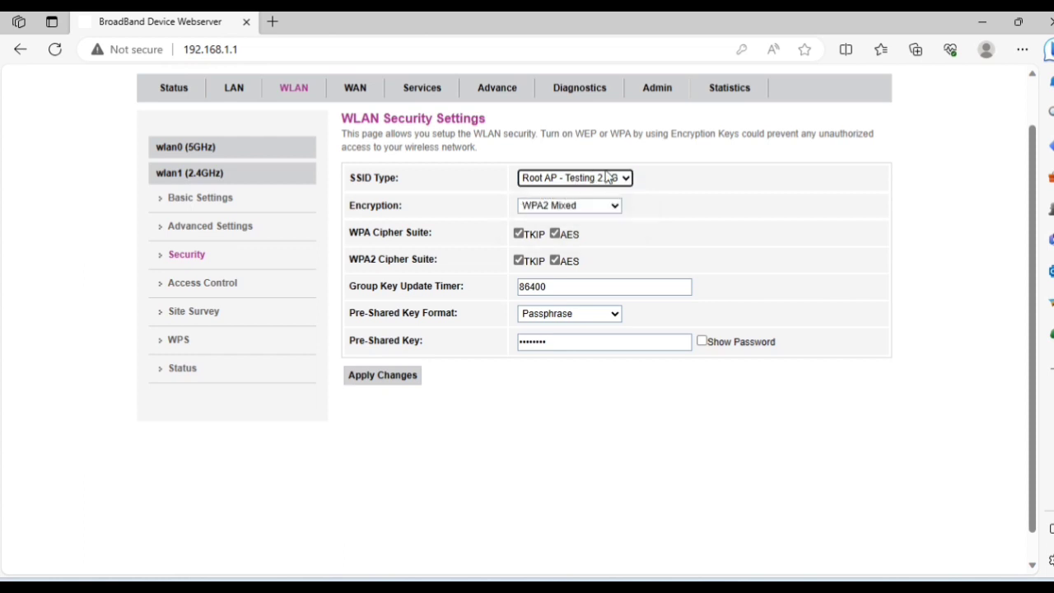
left_click(590, 213)
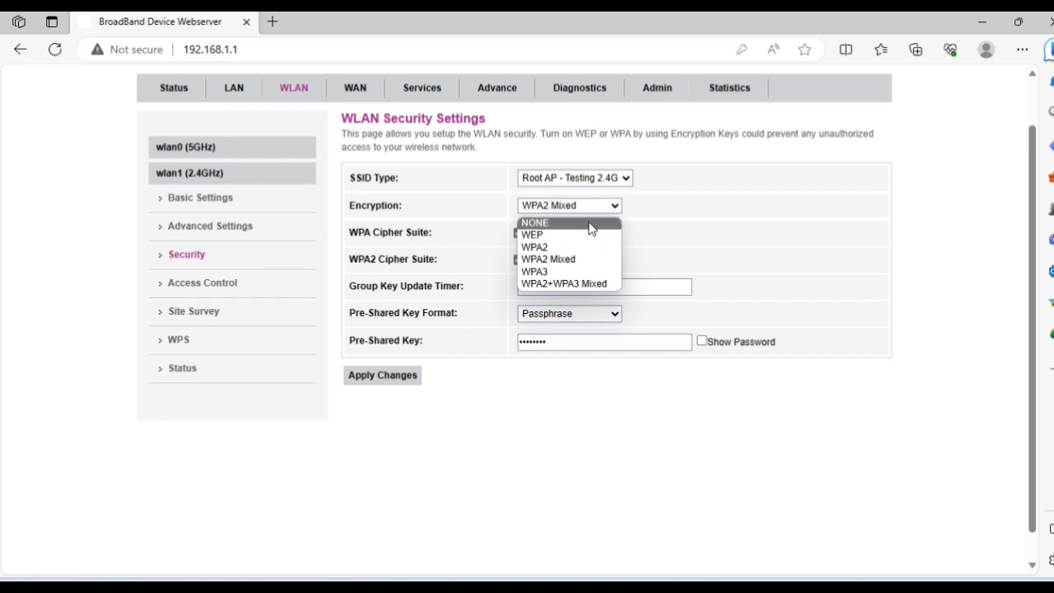
left_click(591, 285)
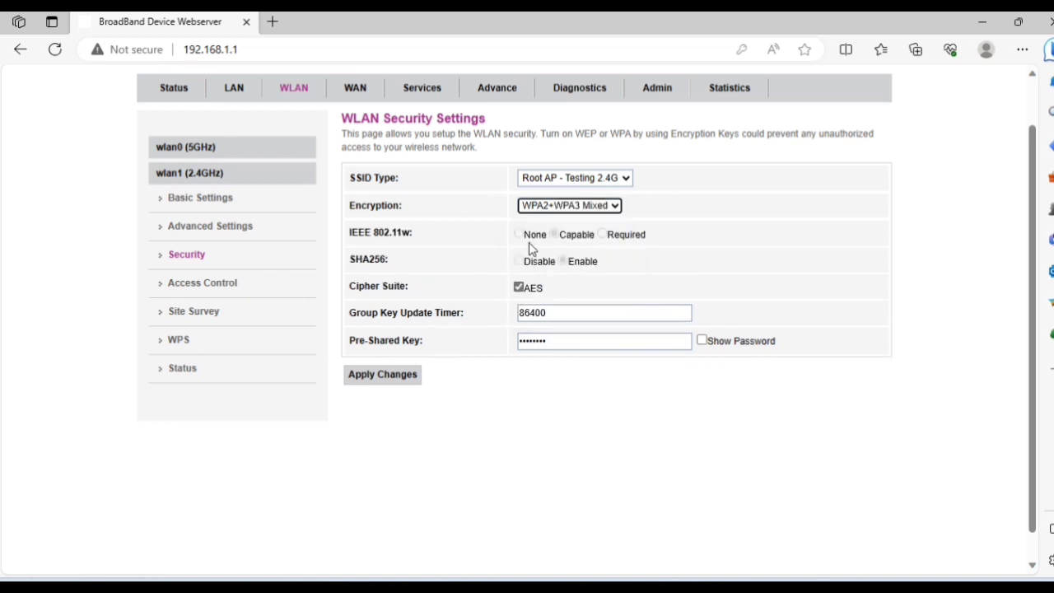
left_click(519, 288)
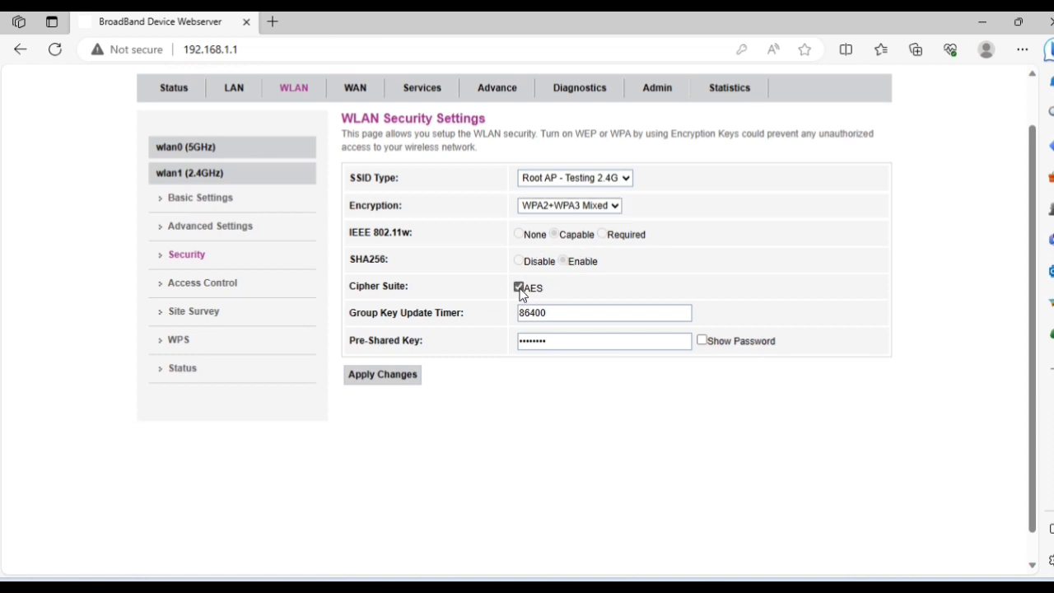
Replace the 2.4 GHz pre-shared key with a new passphrase and apply the changes.
left_click(702, 341)
double_click(681, 343)
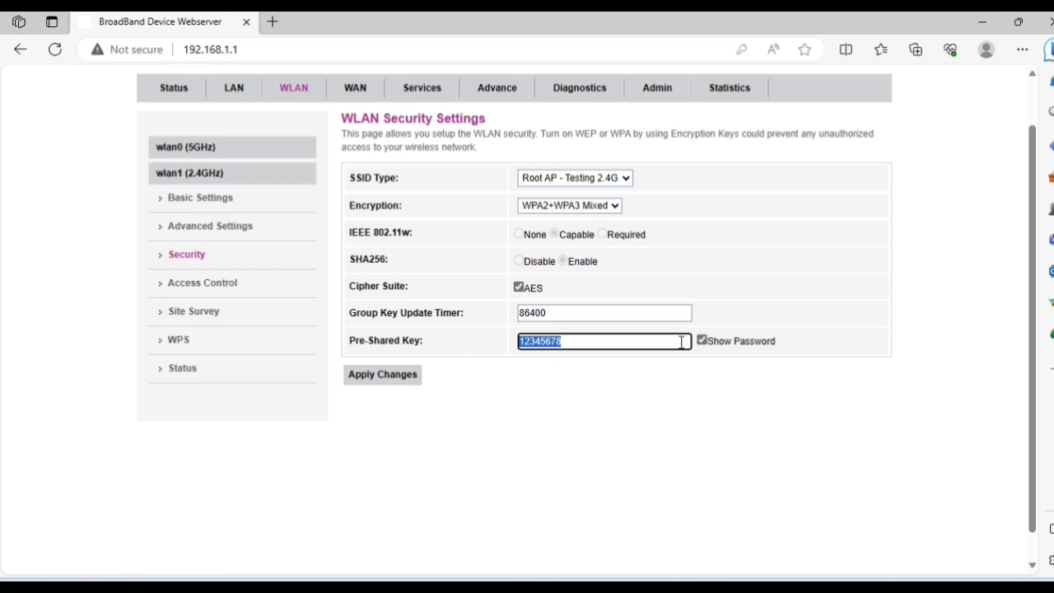
type("wifipassword")
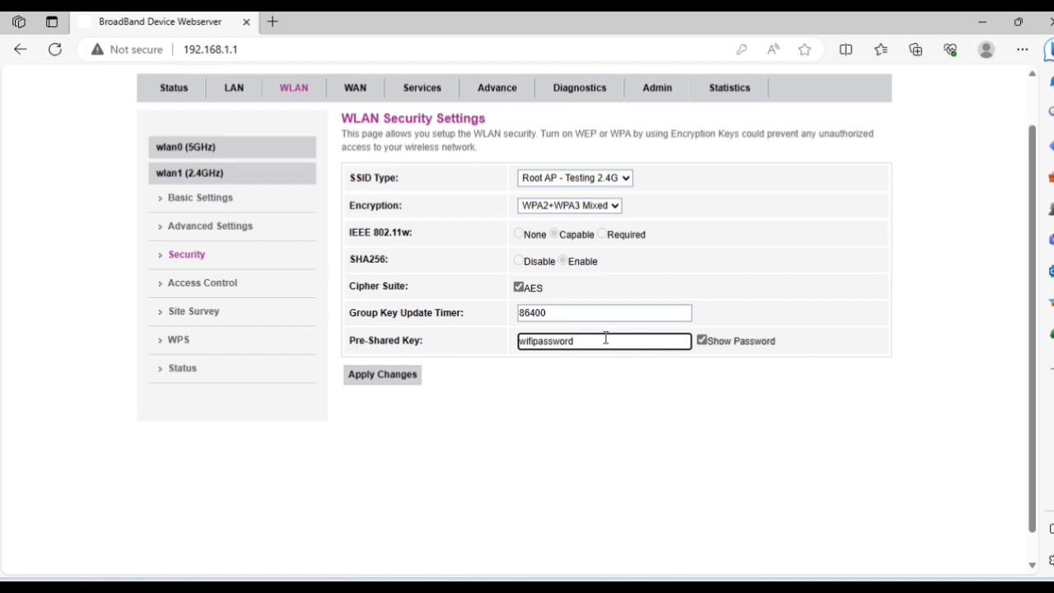
key("ctrl+a")
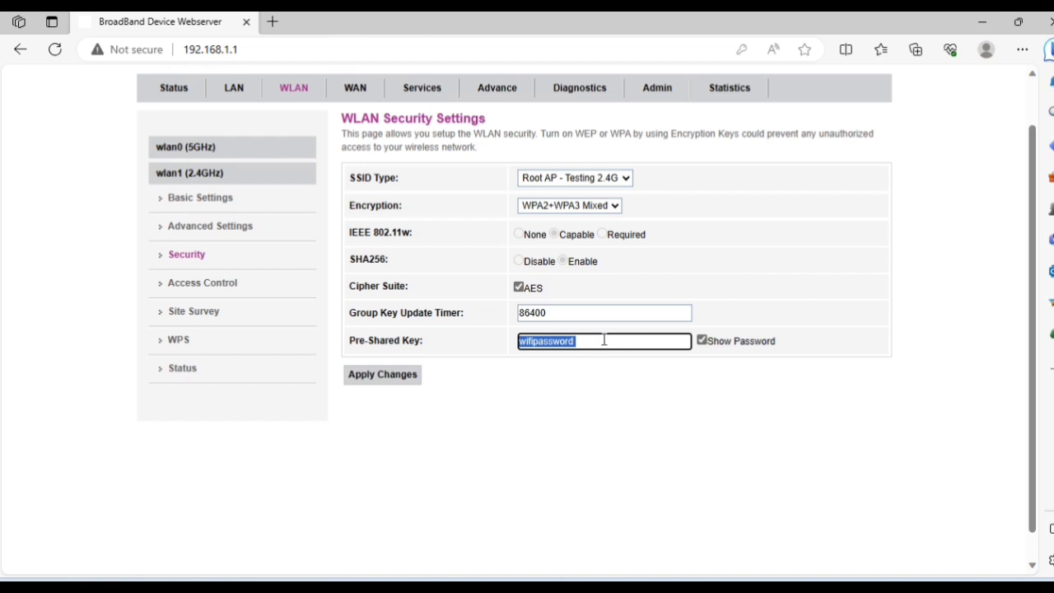
left_click(701, 340)
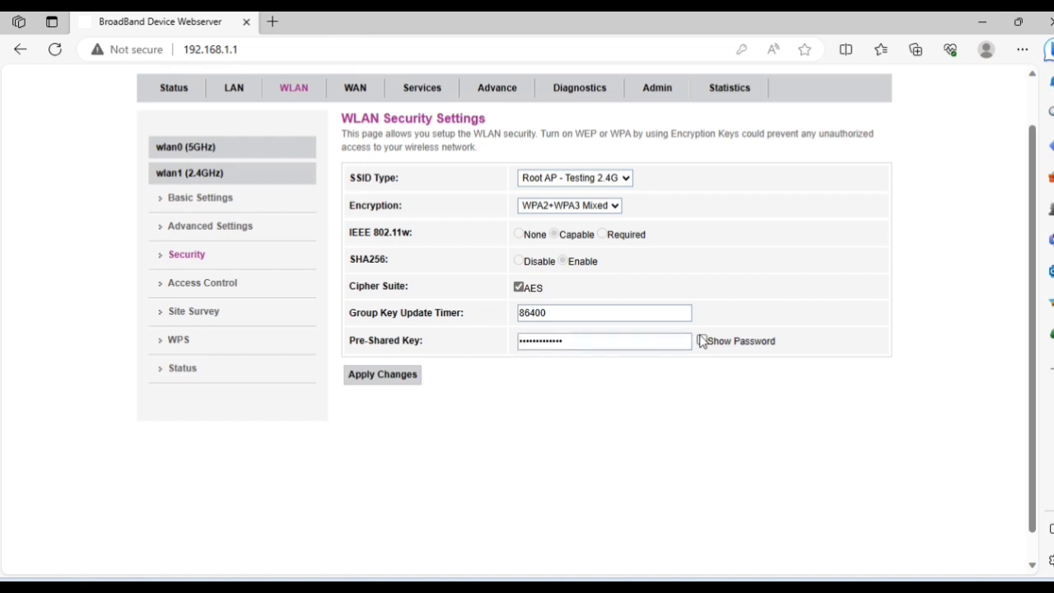
left_click(701, 339)
left_click(674, 336)
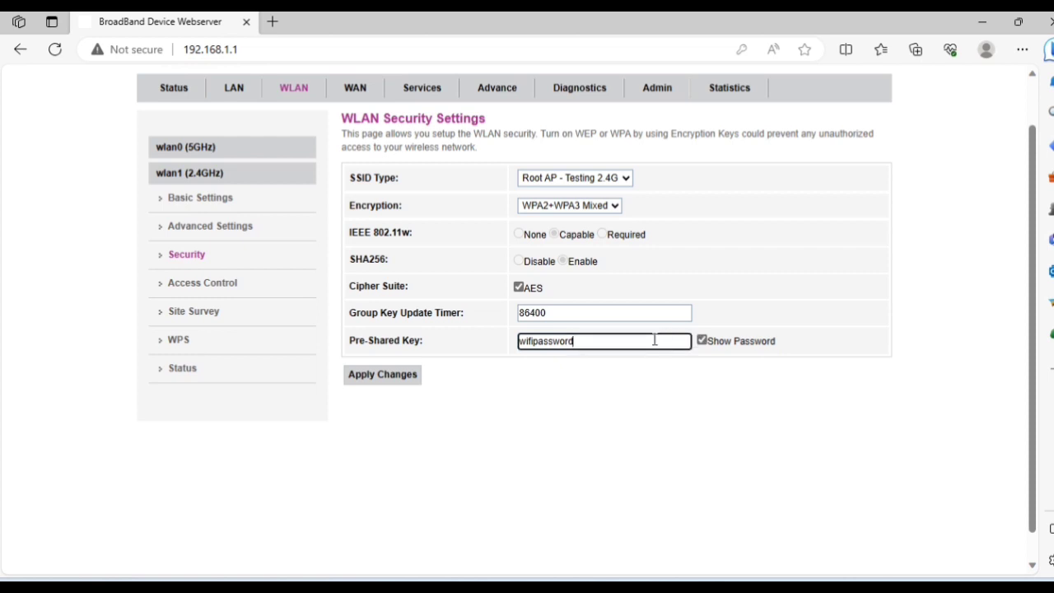
left_click(384, 375)
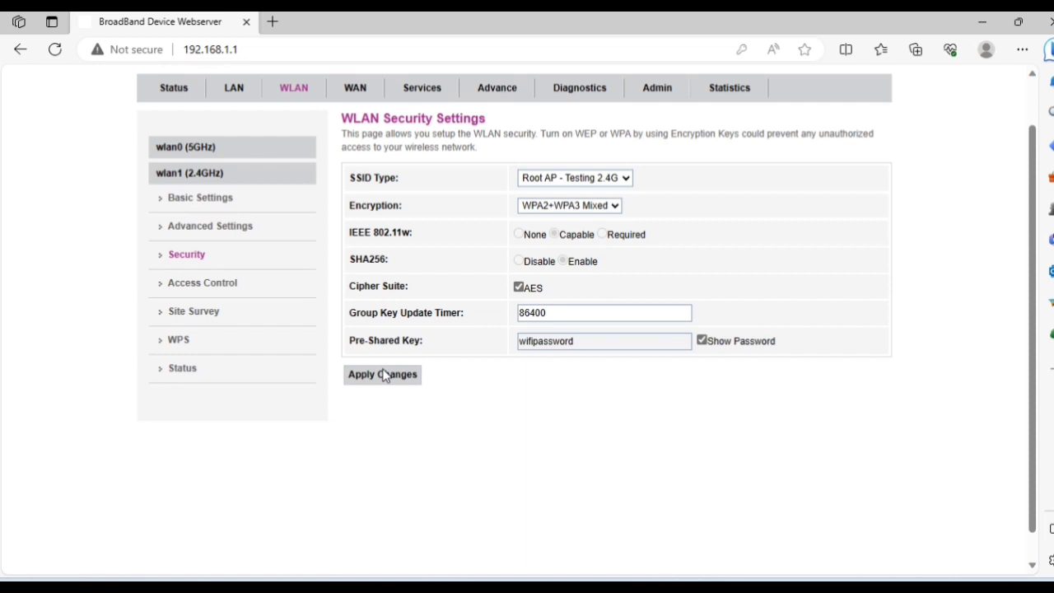
left_click(384, 375)
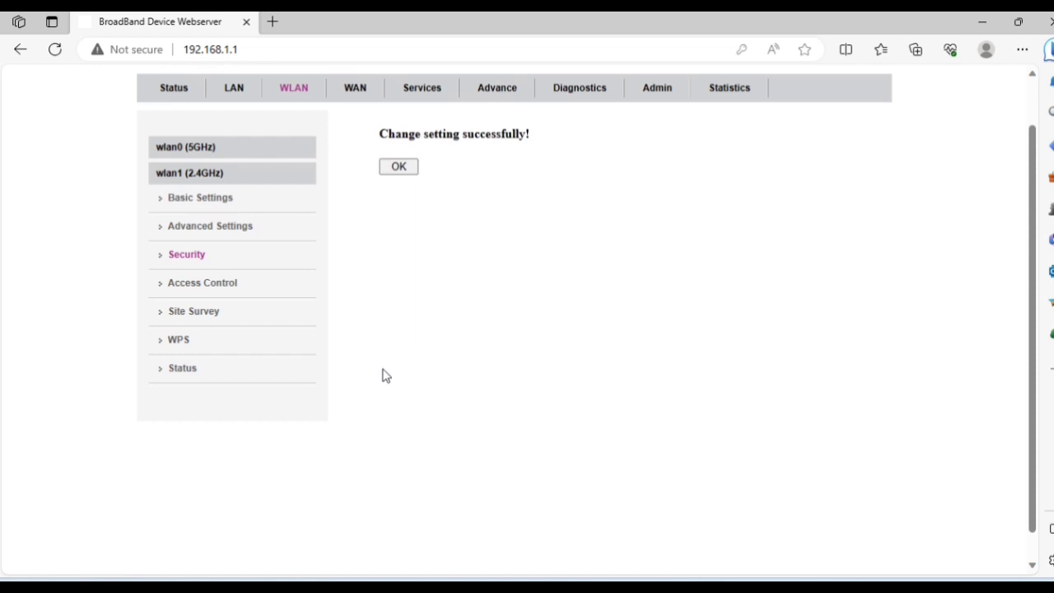
left_click(384, 173)
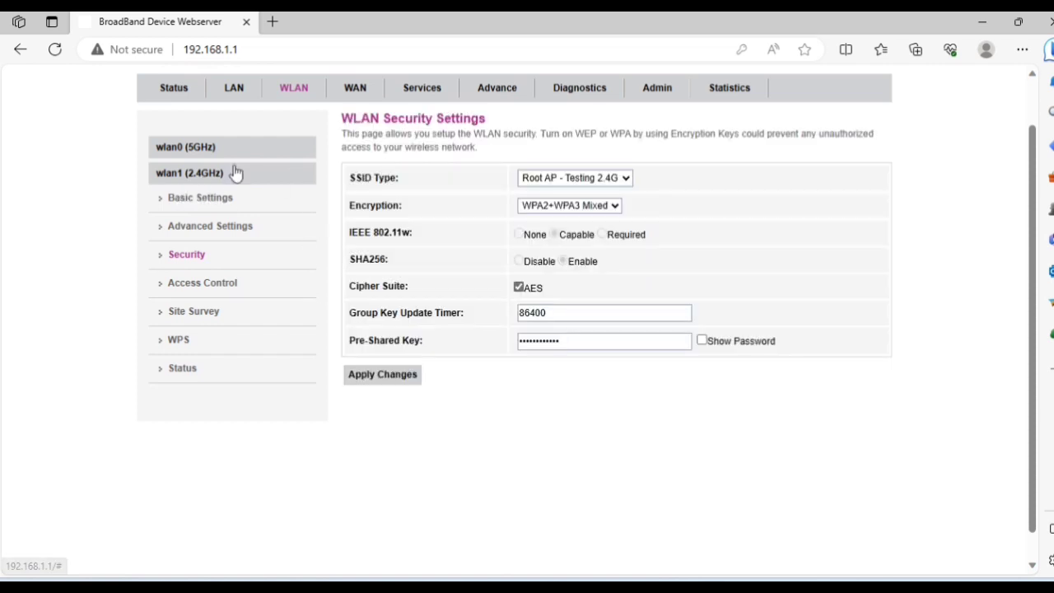
Keep the 5 GHz (A+N+AC) band and rename the 5 GHz SSID to Testing-5G.
left_click(201, 146)
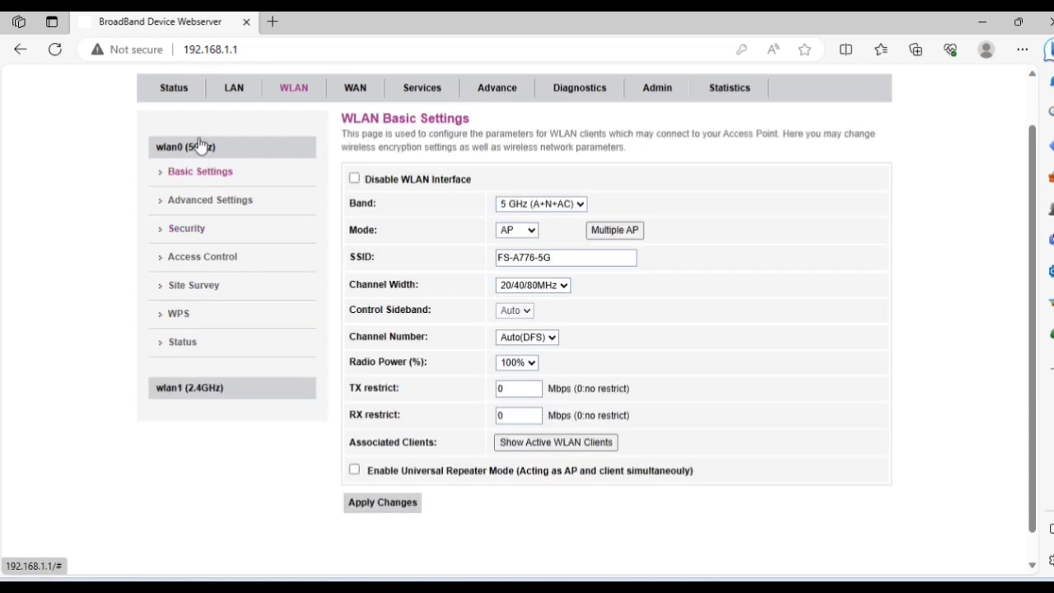
left_click(576, 209)
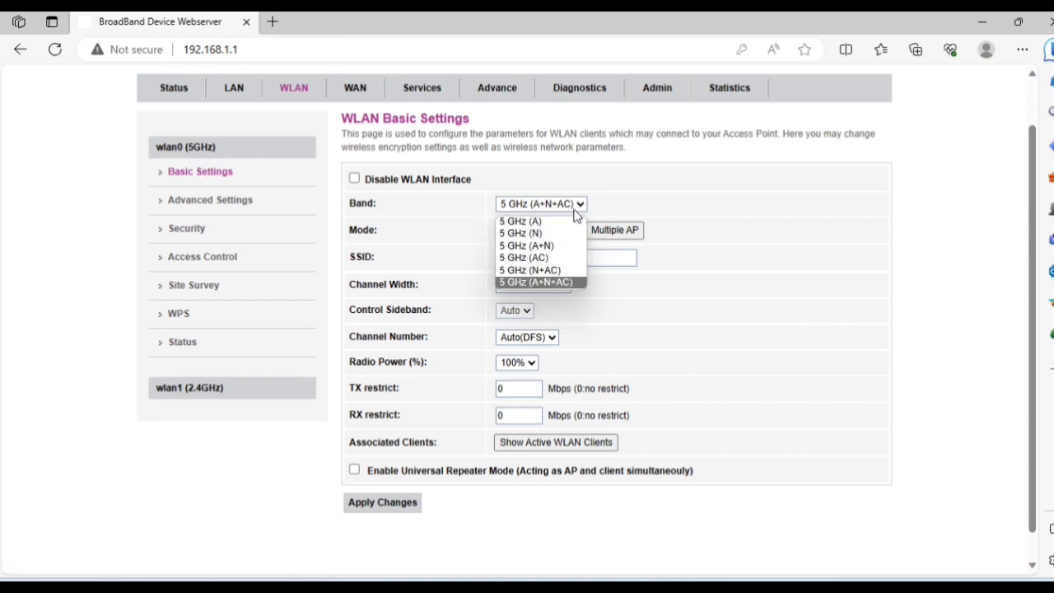
left_click(569, 285)
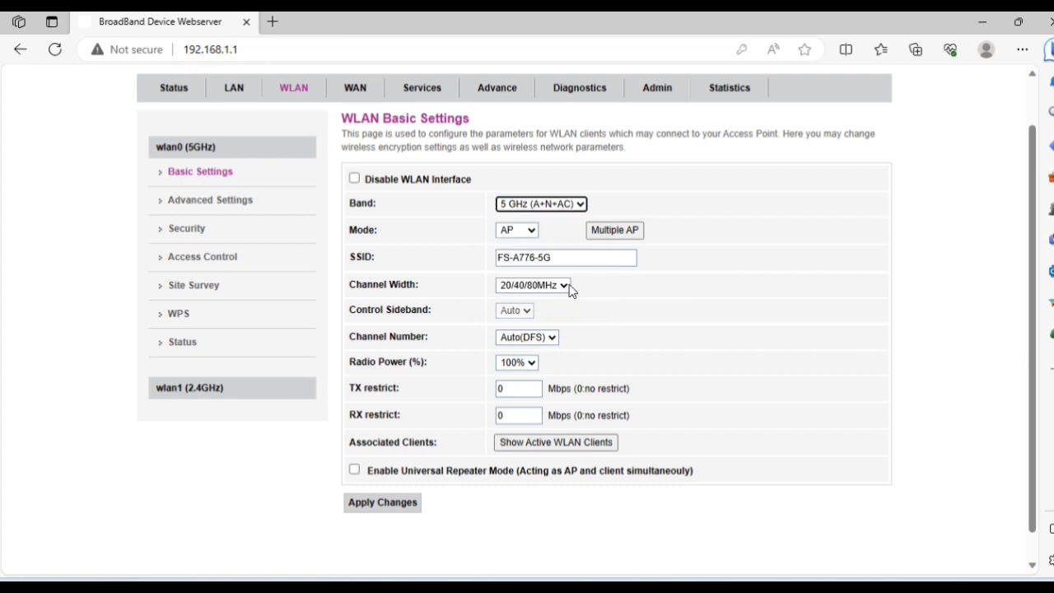
left_click(573, 257)
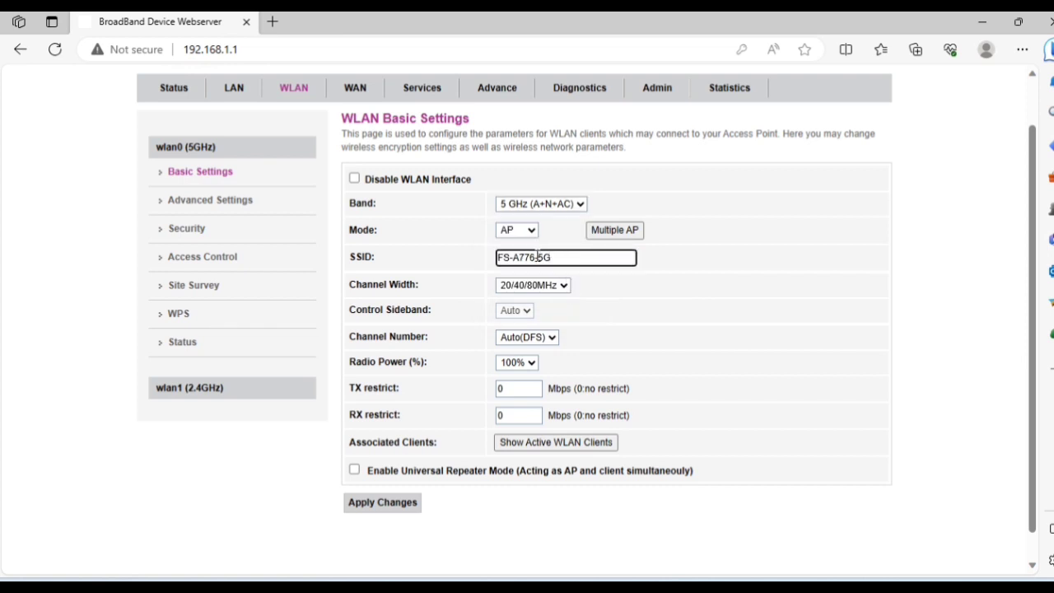
left_click(537, 257)
key("BackSpace")
key("BackSpace")
key("BackSpace")
key("BackSpace")
key("BackSpace")
key("BackSpace")
key("BackSpace")
type("Testing")
Keep 20/40/80MHz width and Auto(DFS) channel, save, and bring up 5 GHz security.
left_click(544, 284)
left_click(550, 328)
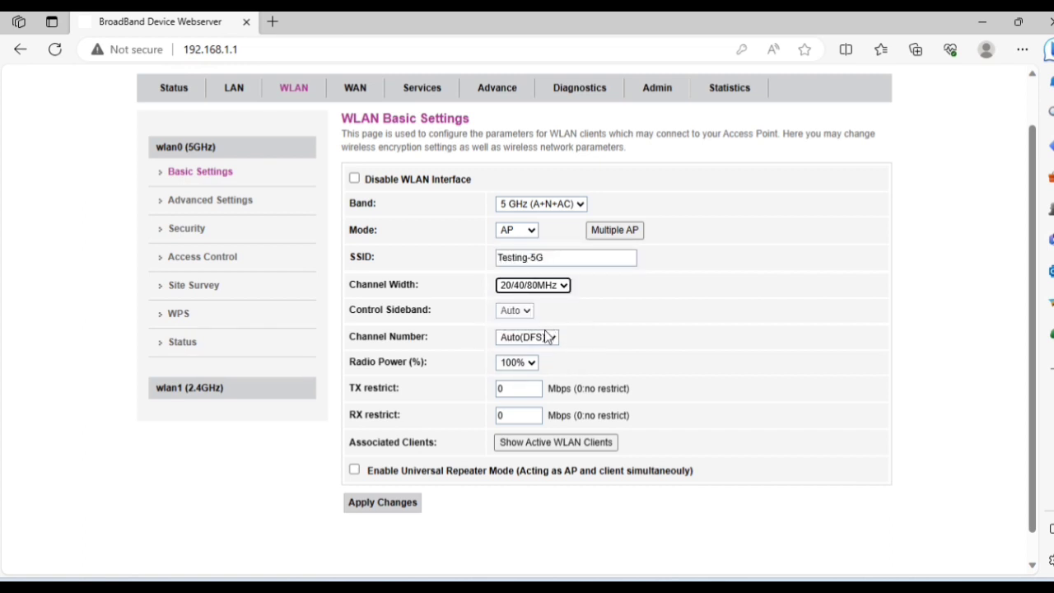
left_click(545, 338)
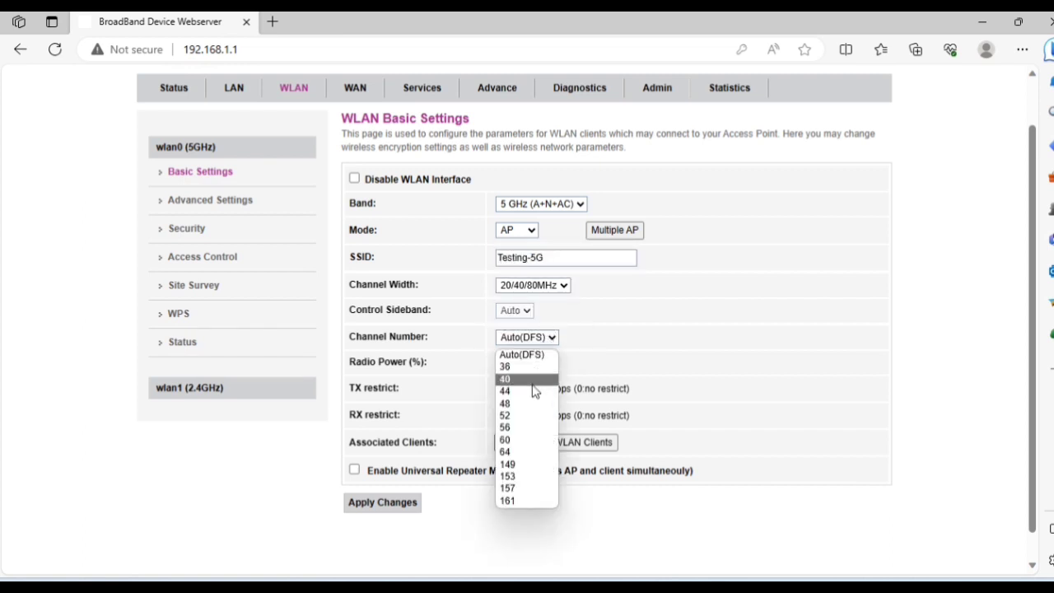
left_click(648, 344)
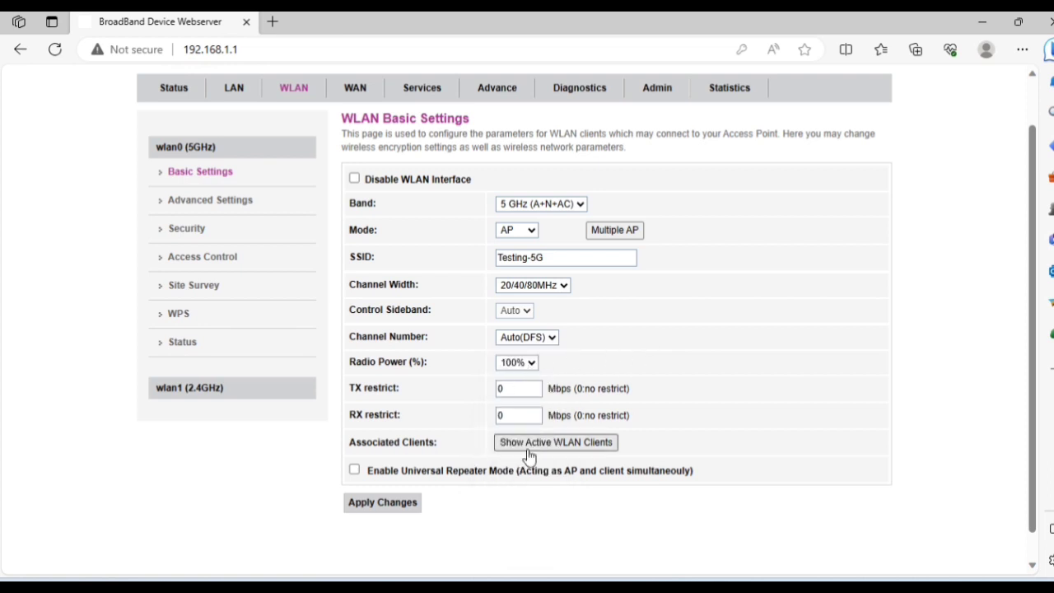
left_click(402, 504)
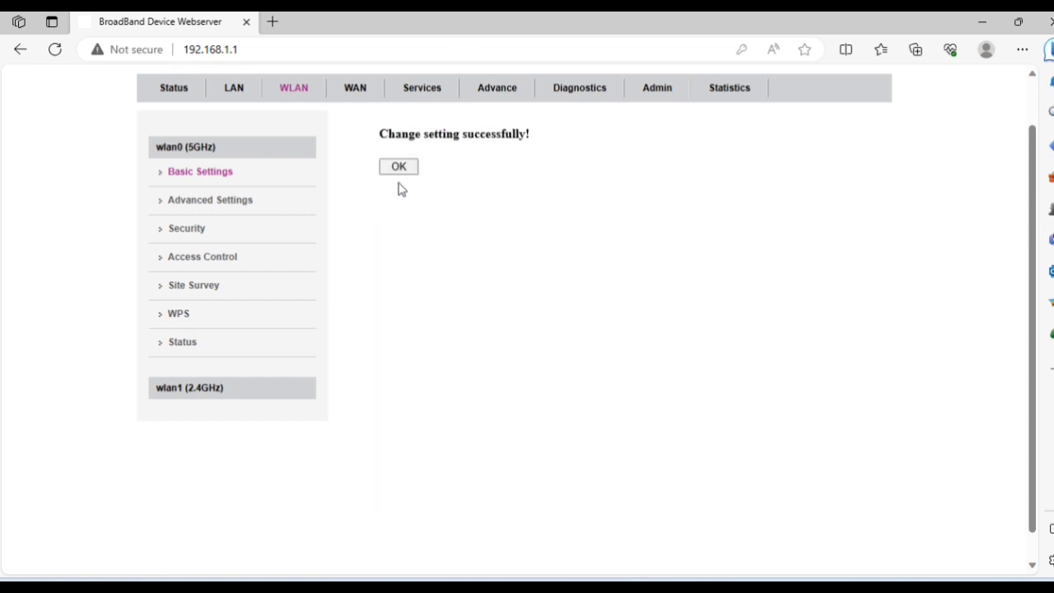
left_click(401, 167)
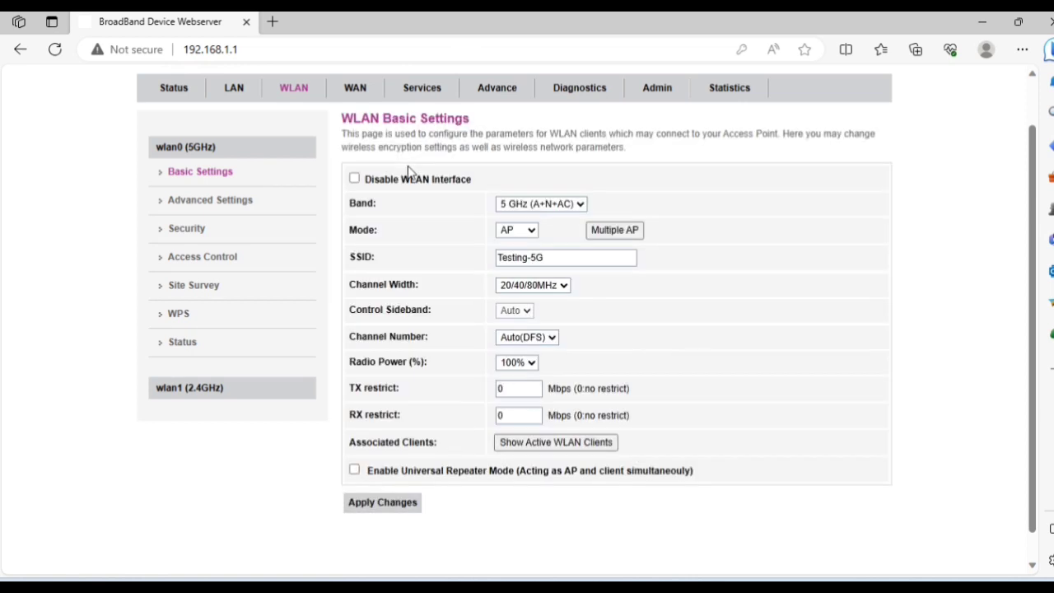
left_click(187, 229)
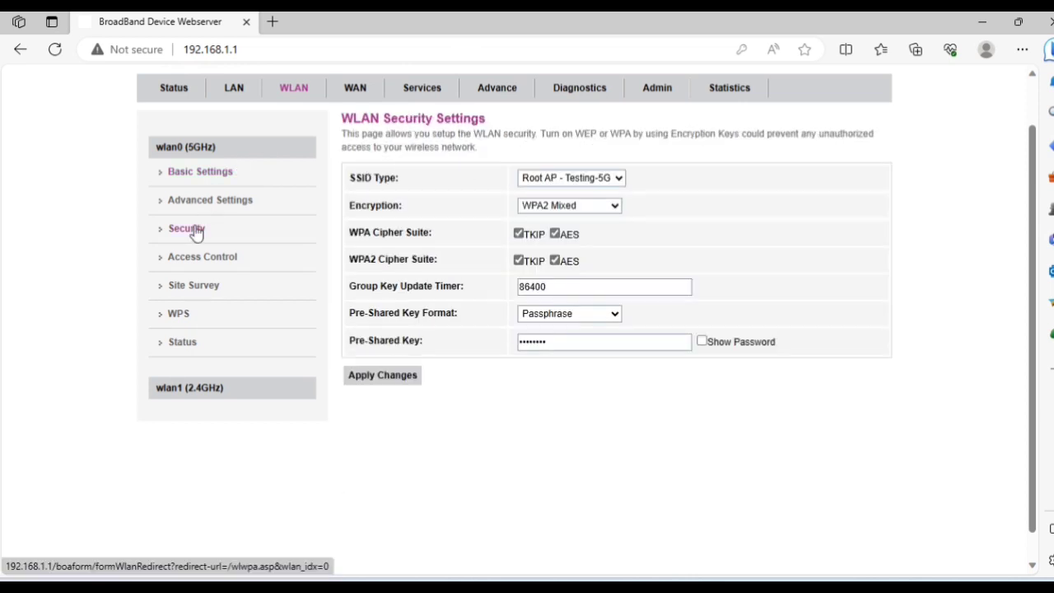
Keep Passphrase format, overwrite the Testing-5G pre-shared key with a new passphrase, and apply.
left_click(590, 318)
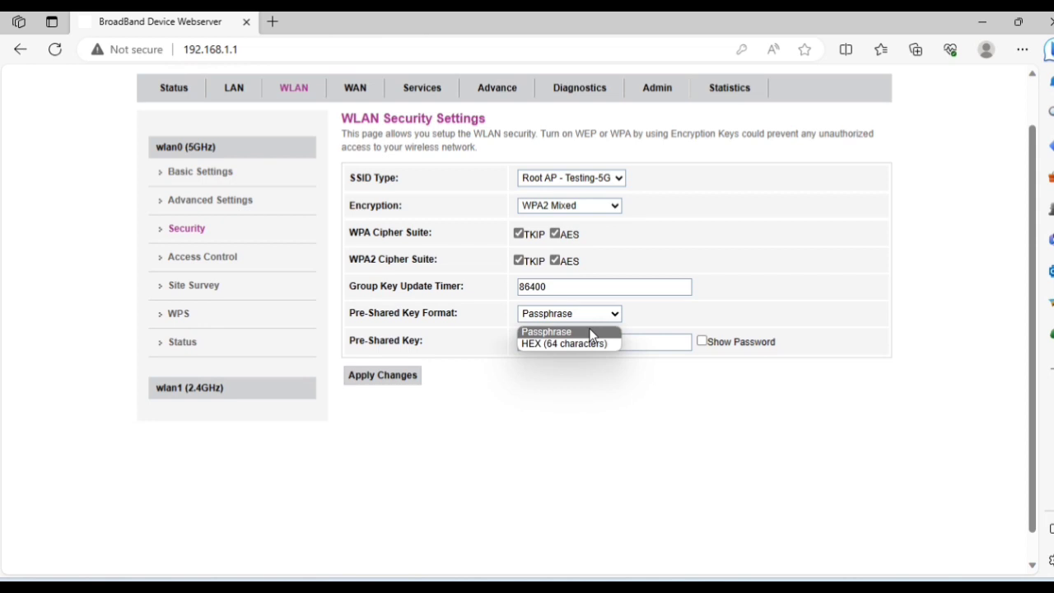
left_click(590, 331)
left_click(701, 343)
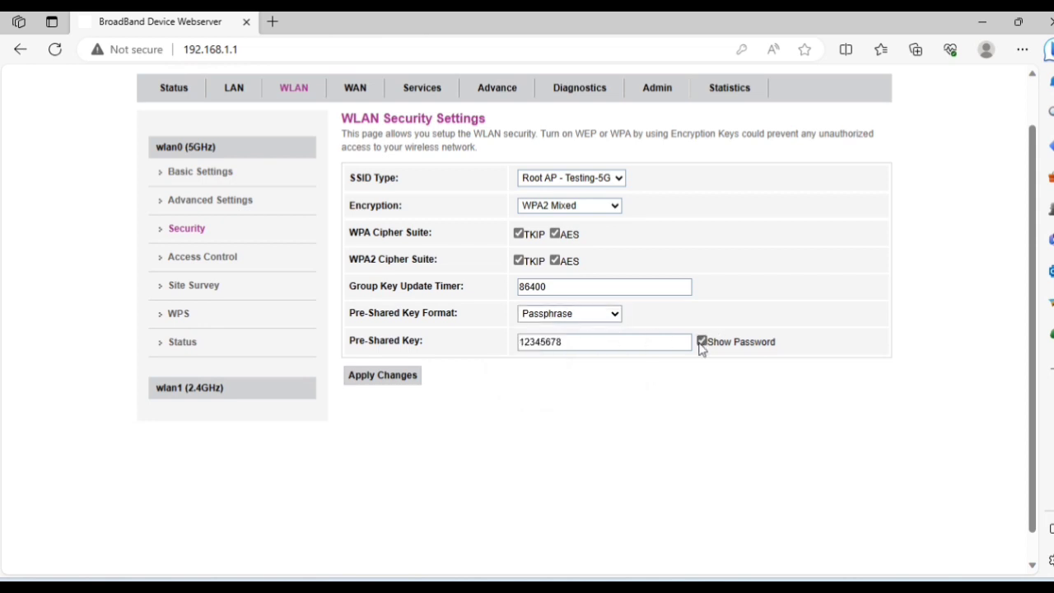
double_click(667, 343)
type("wifi")
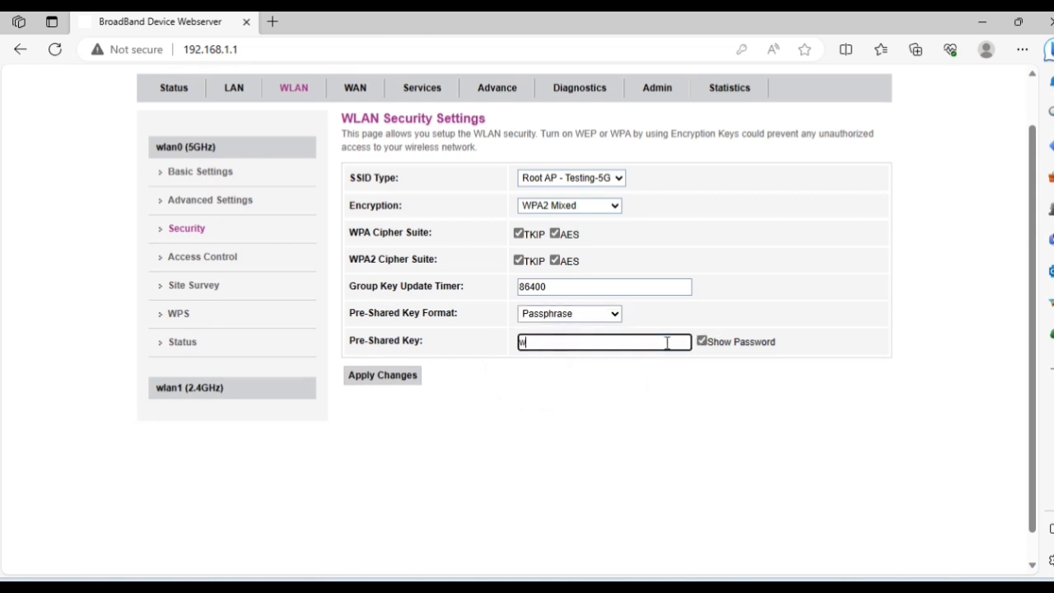
type("password")
left_click(406, 378)
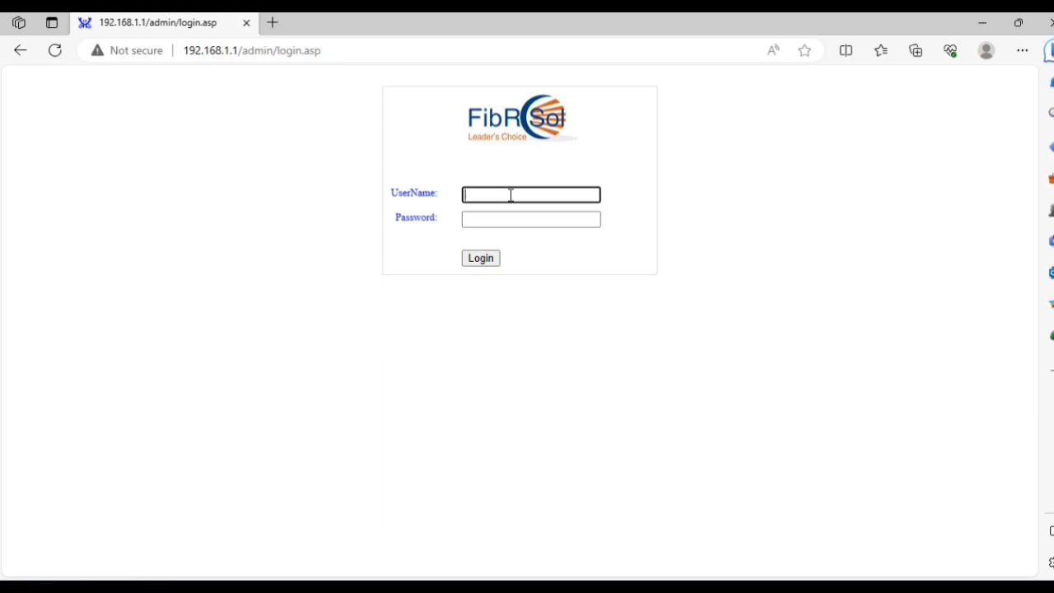
Log in with the super-administrator username and password to reach the FS-821GWV-D Device Status page.
key("Tab")
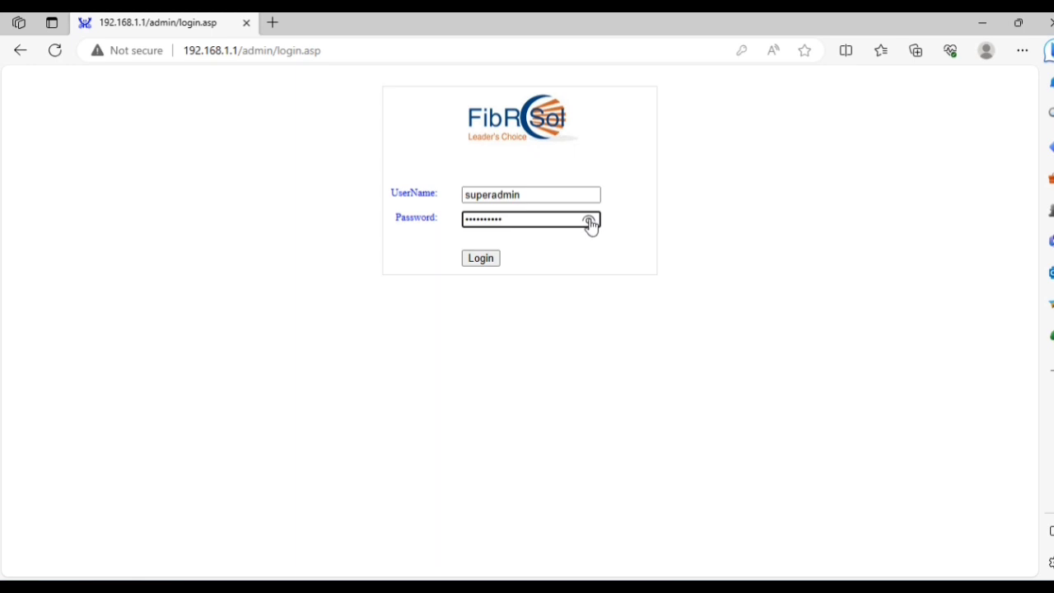
left_click(589, 221)
left_click(481, 260)
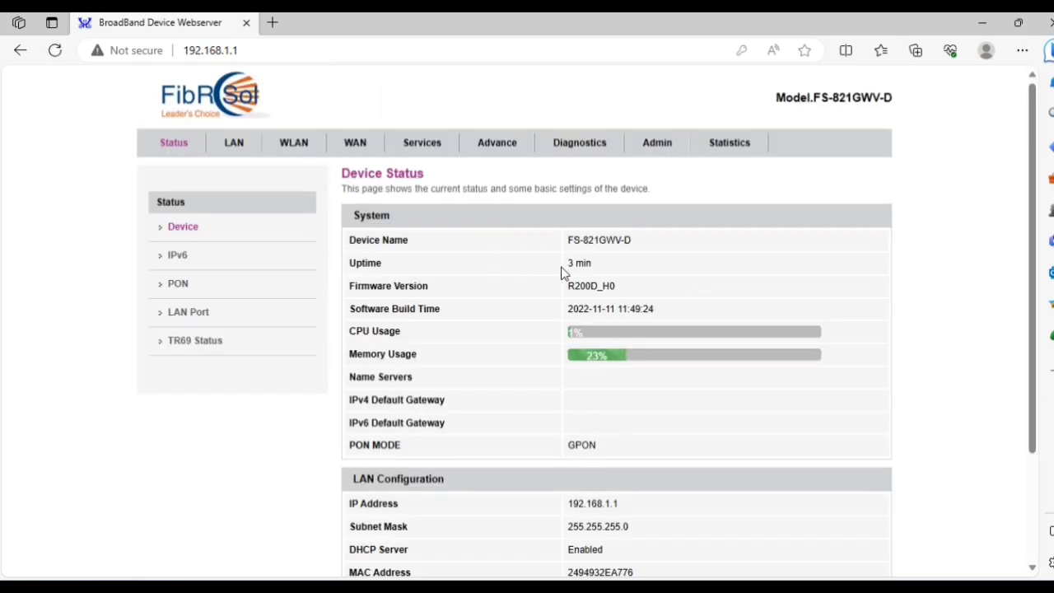
scroll(562, 272, "down", 2)
scroll(563, 273, "up", 2)
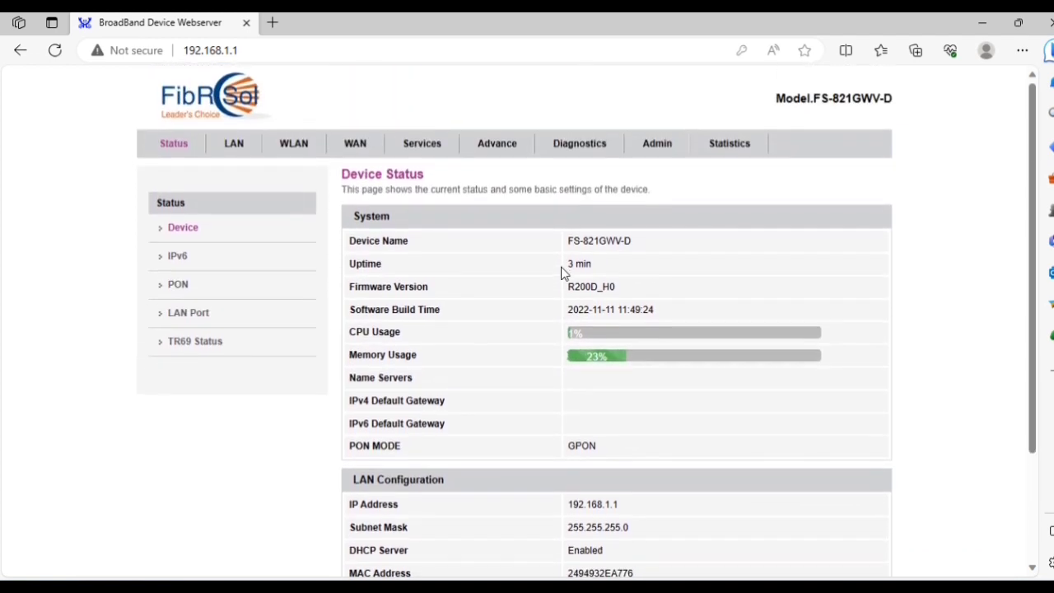
Enable VLAN tagging with VLAN ID 111 on the nas0_0 PON WAN connection.
left_click(350, 142)
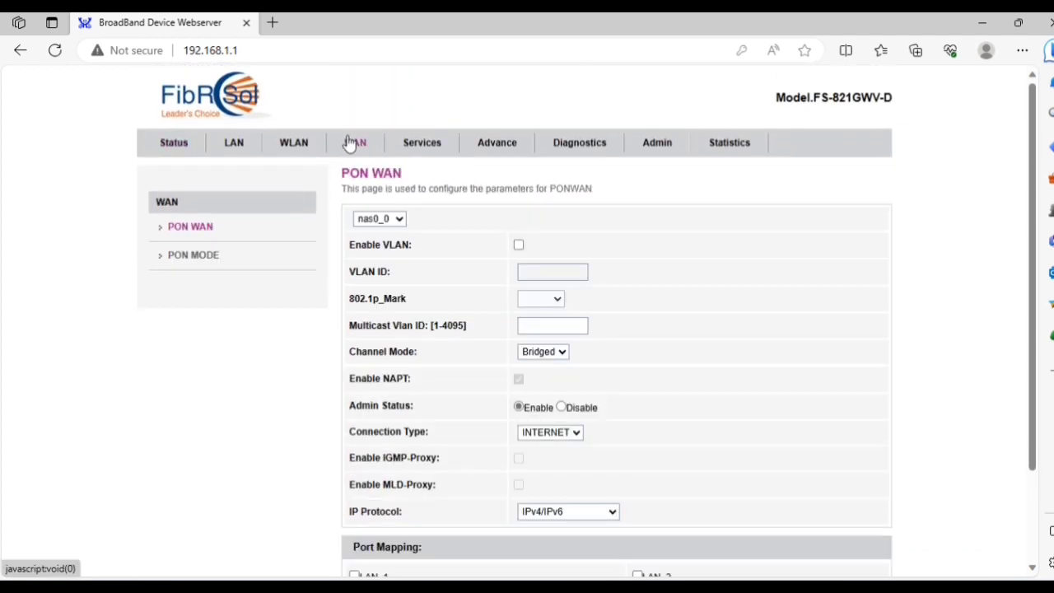
left_click(401, 218)
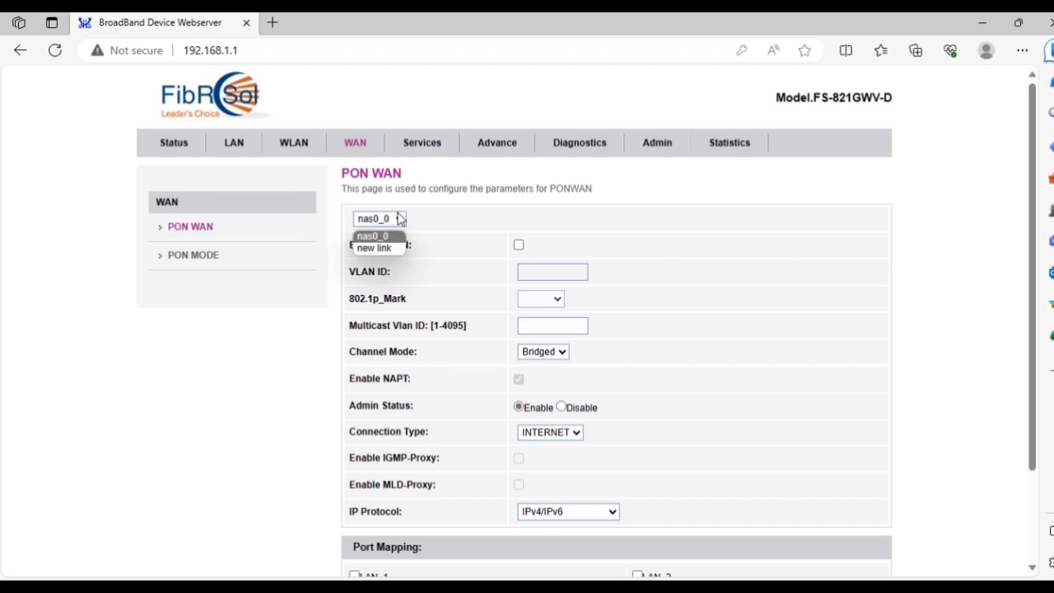
left_click(388, 237)
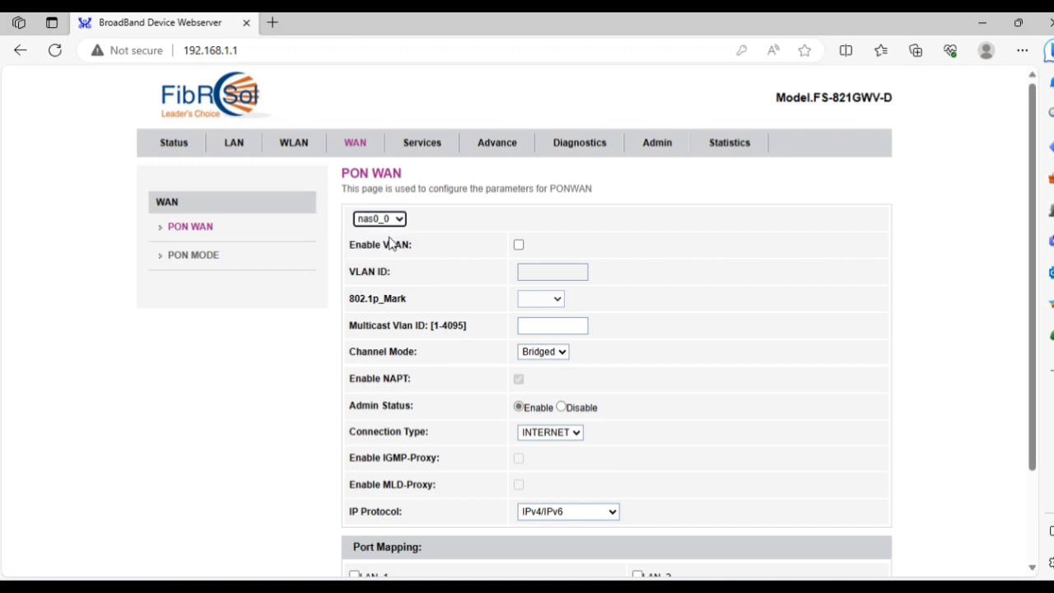
left_click(519, 245)
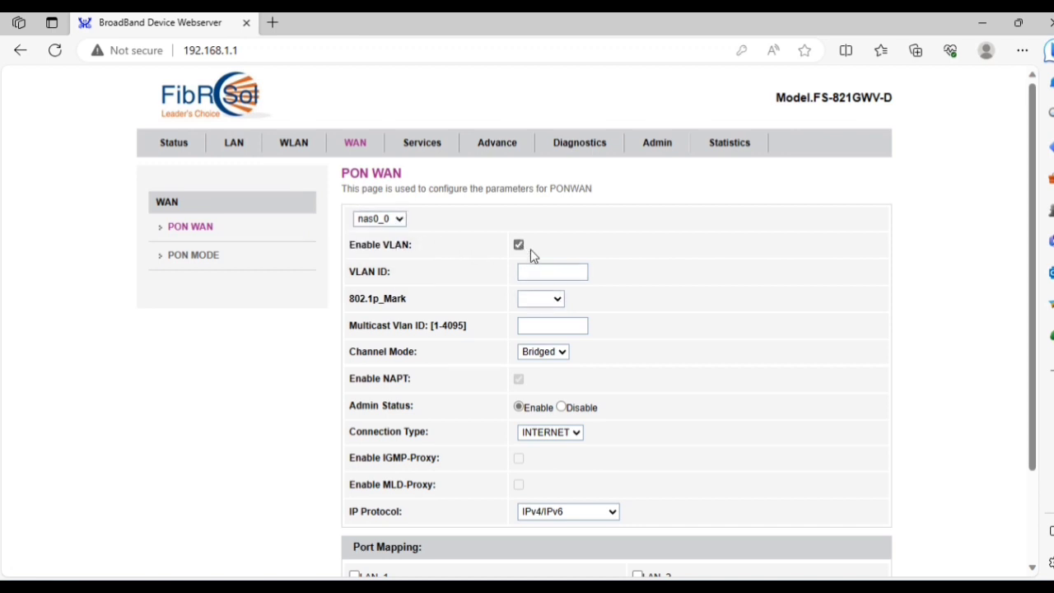
left_click(553, 275)
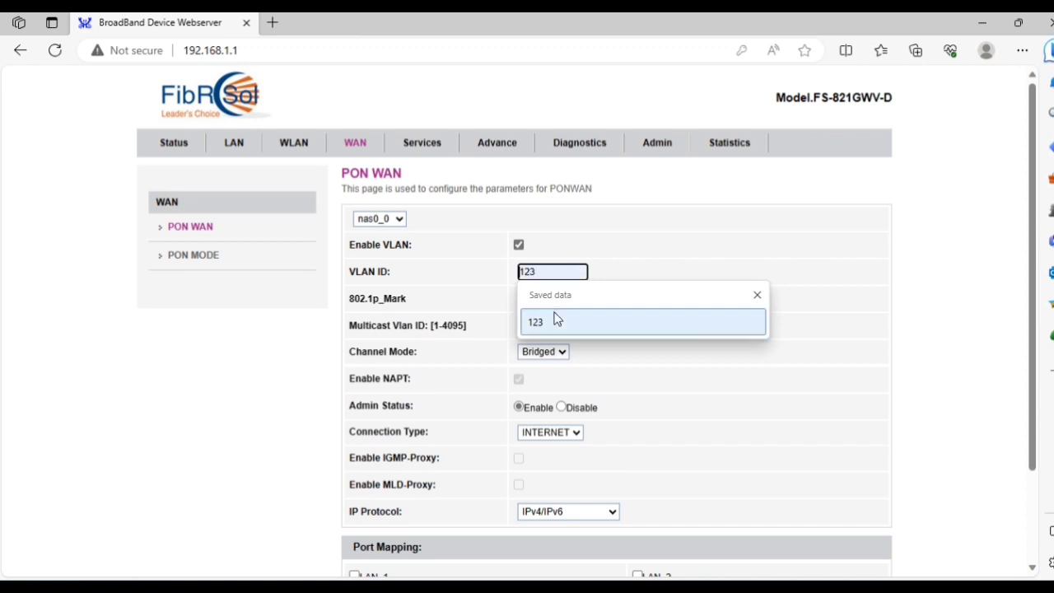
key("Escape")
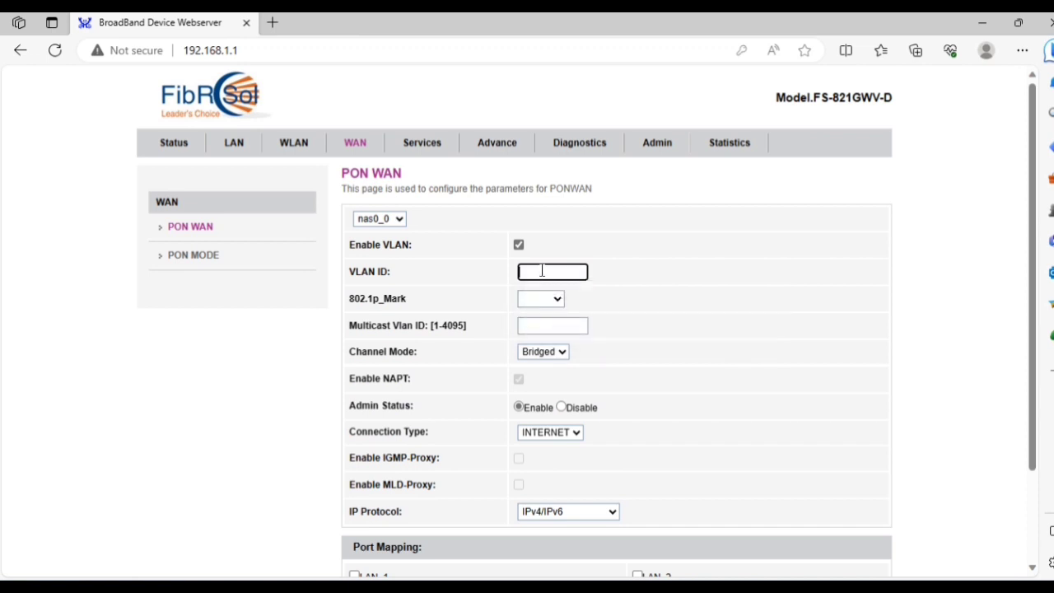
type("111")
Set channel mode to IPoE, leaving 802.1p unset, and enable NAPT.
left_click(541, 299)
left_click(542, 299)
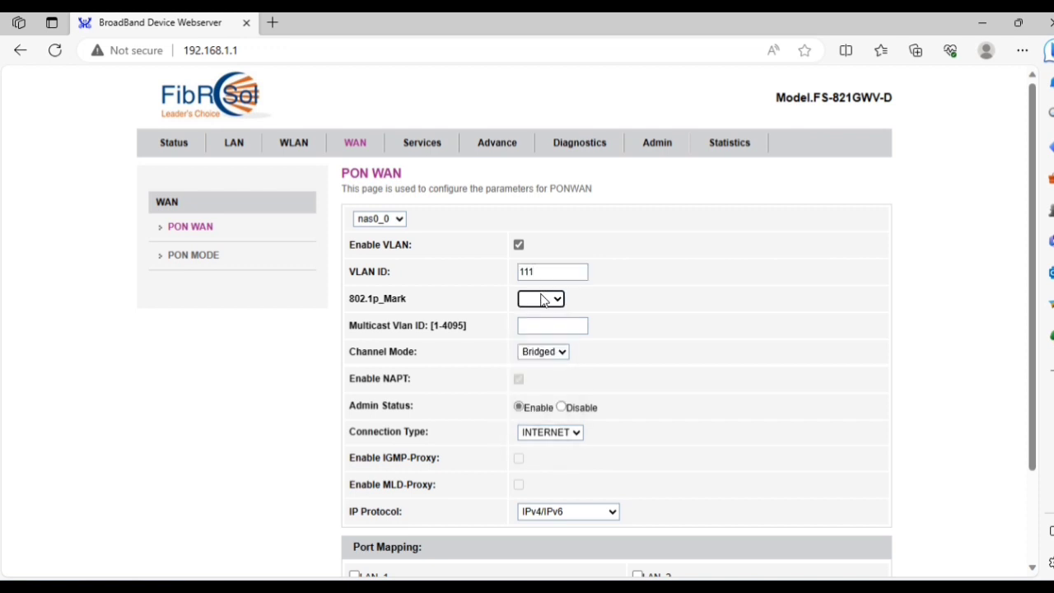
left_click(541, 326)
left_click(541, 354)
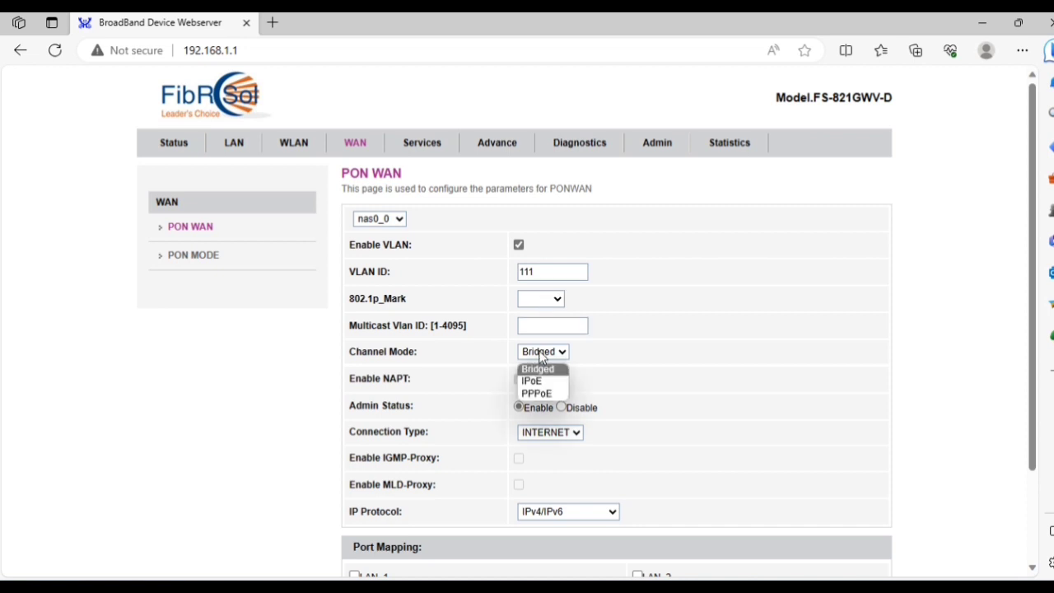
left_click(533, 382)
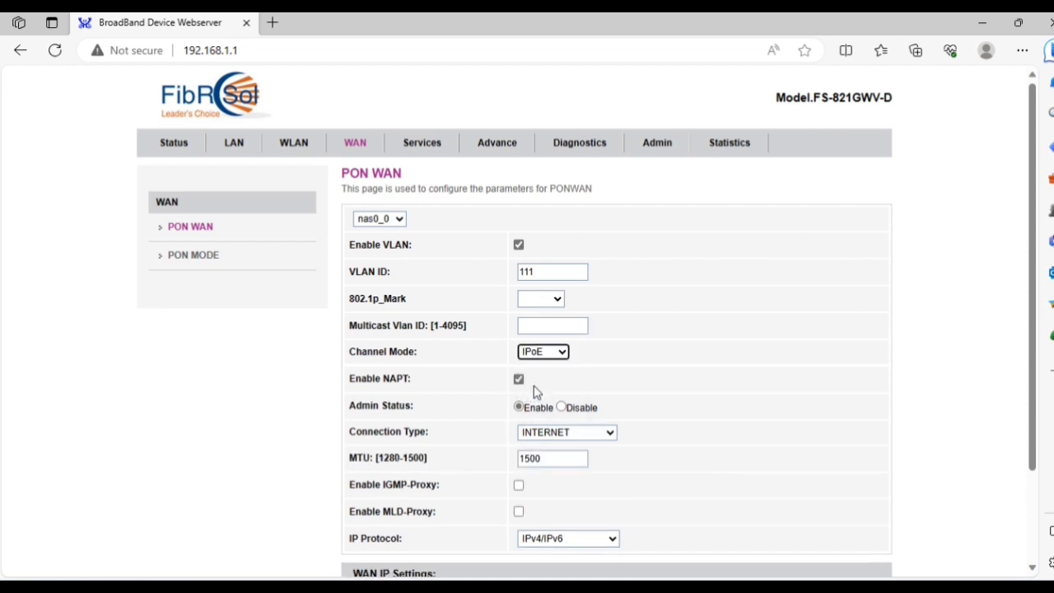
scroll(581, 387, "down", 3)
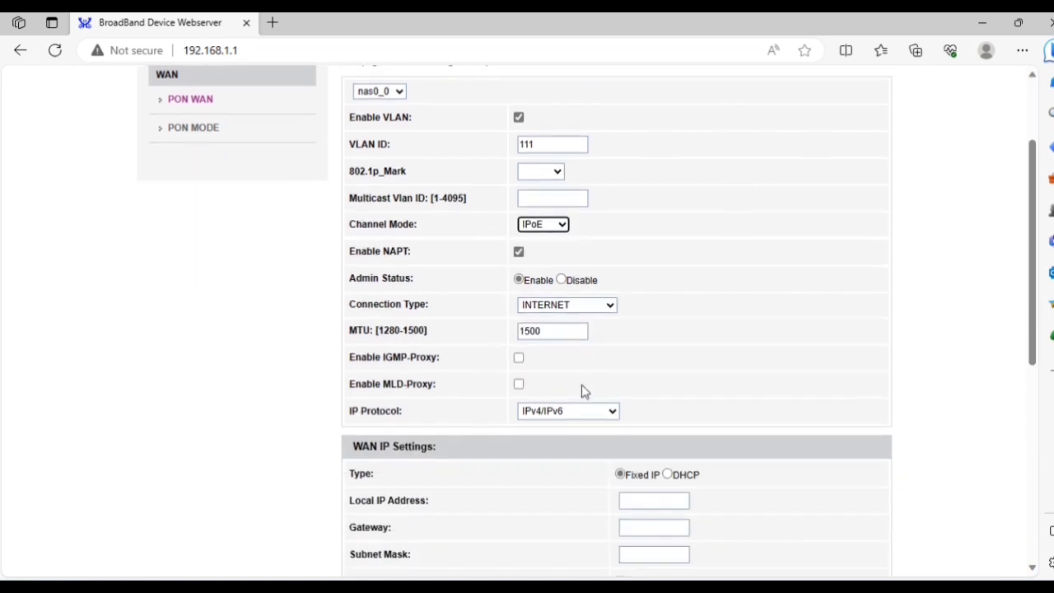
left_click(520, 256)
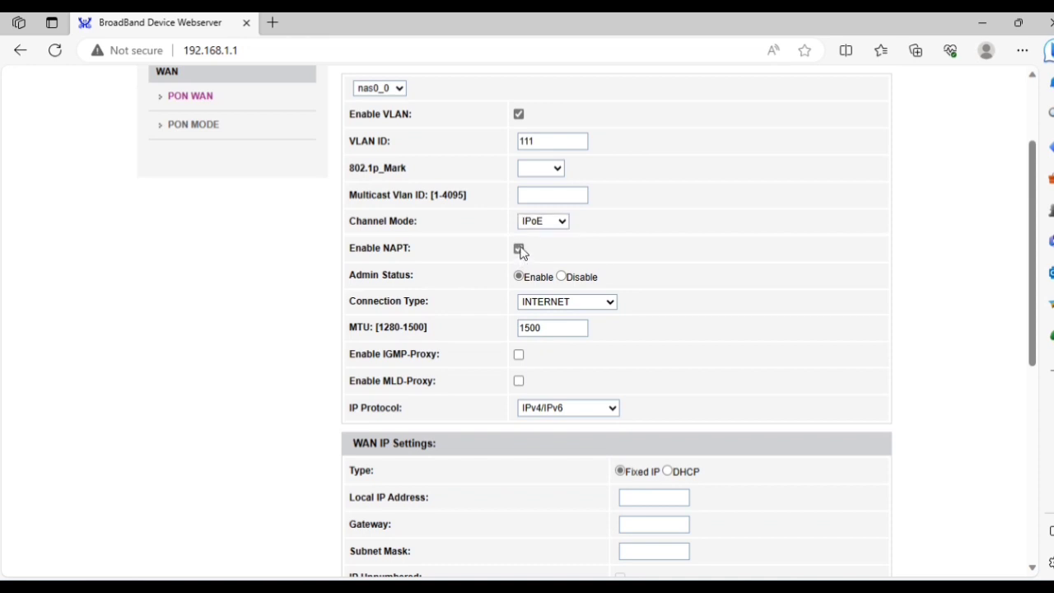
left_click(519, 254)
left_click(519, 254)
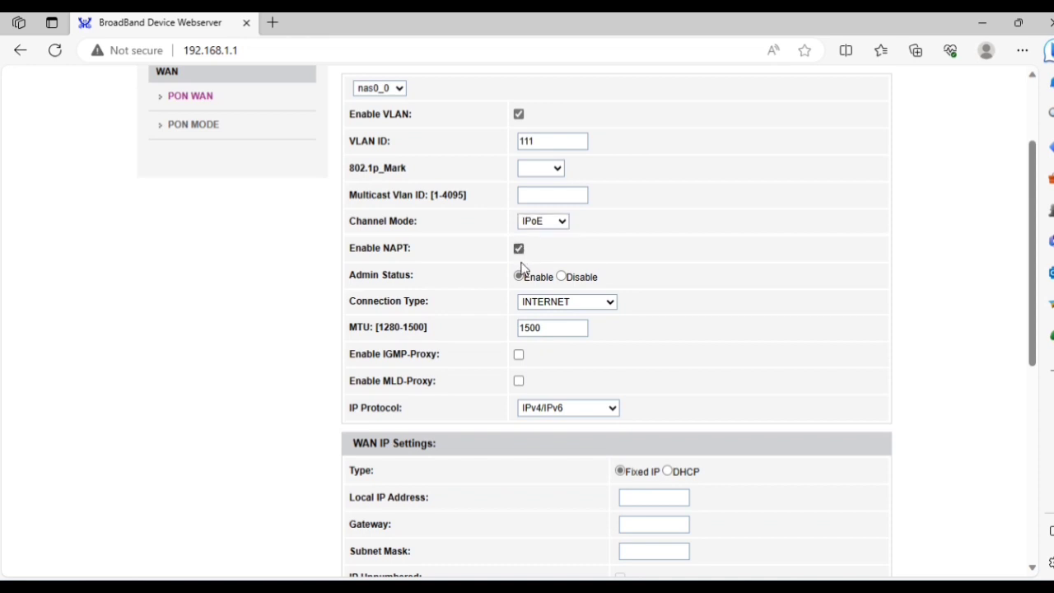
Keep connection type INTERNET, MTU 1500 and IP protocol IPv4/IPv6.
left_click(557, 303)
left_click(552, 342)
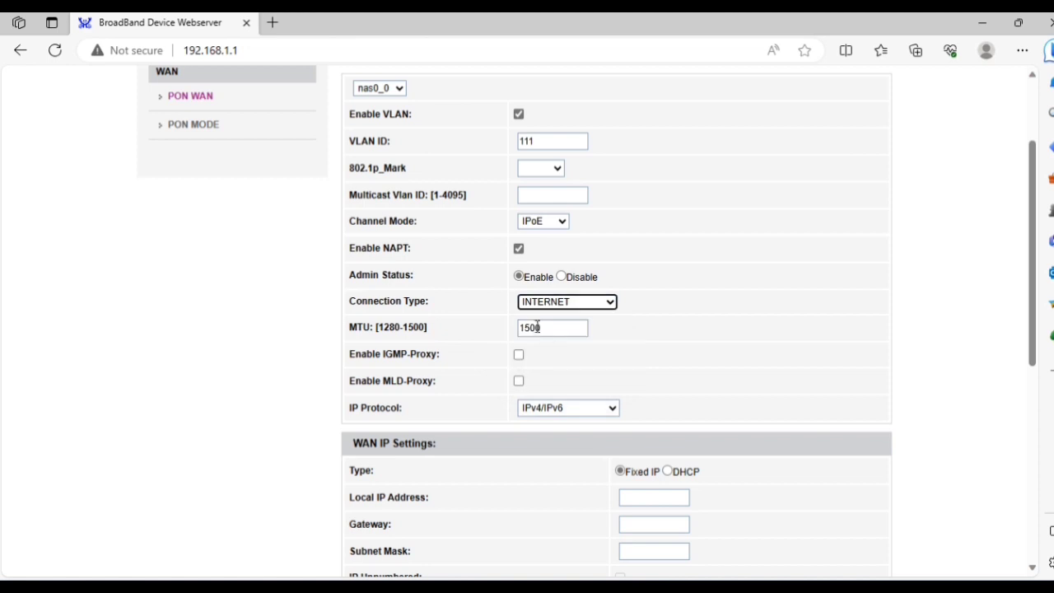
double_click(546, 330)
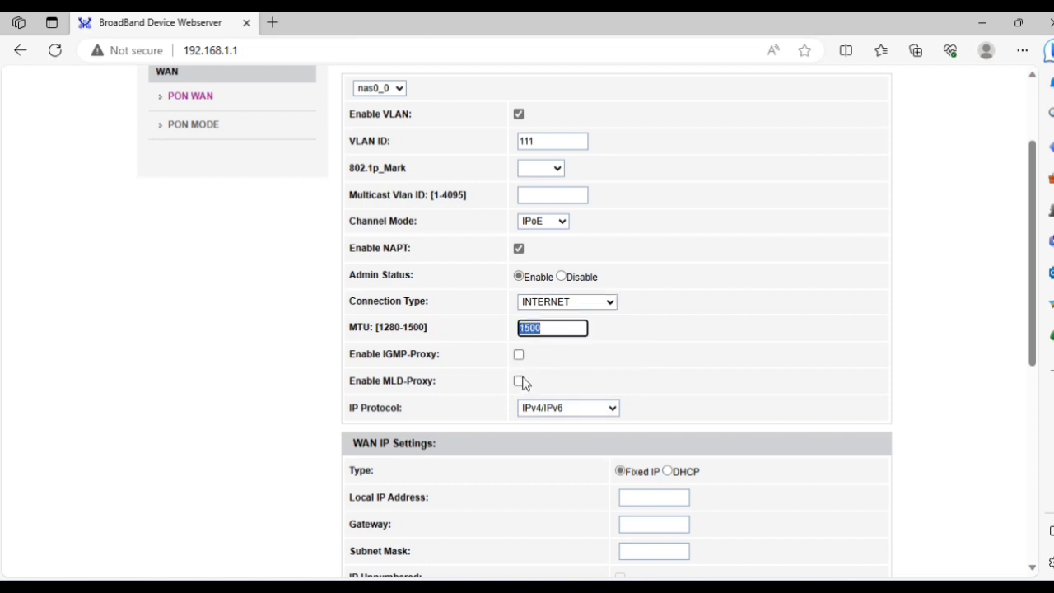
left_click(560, 407)
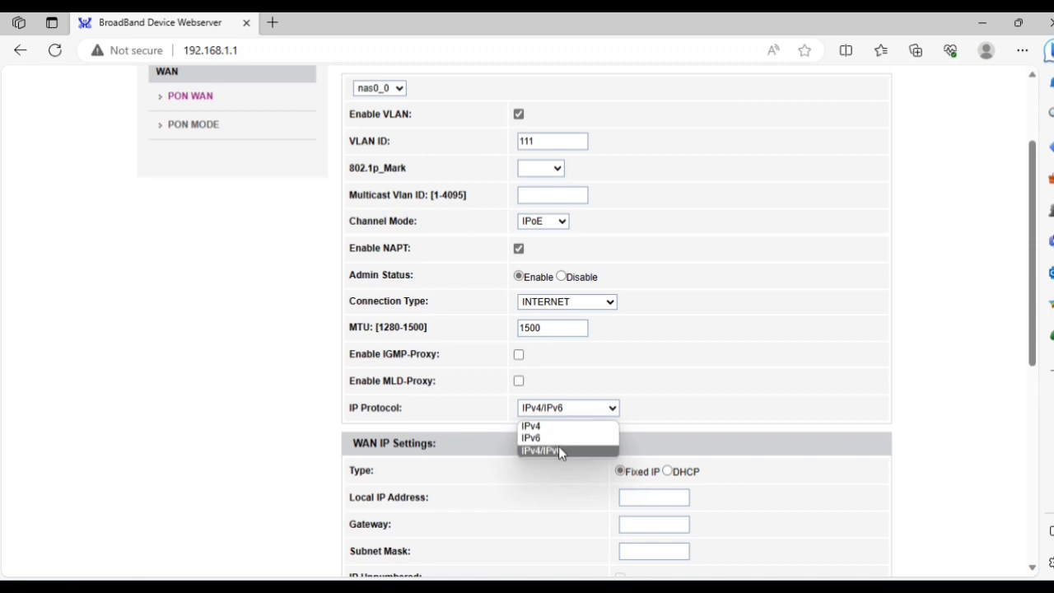
left_click(558, 450)
scroll(558, 452, "down", 3)
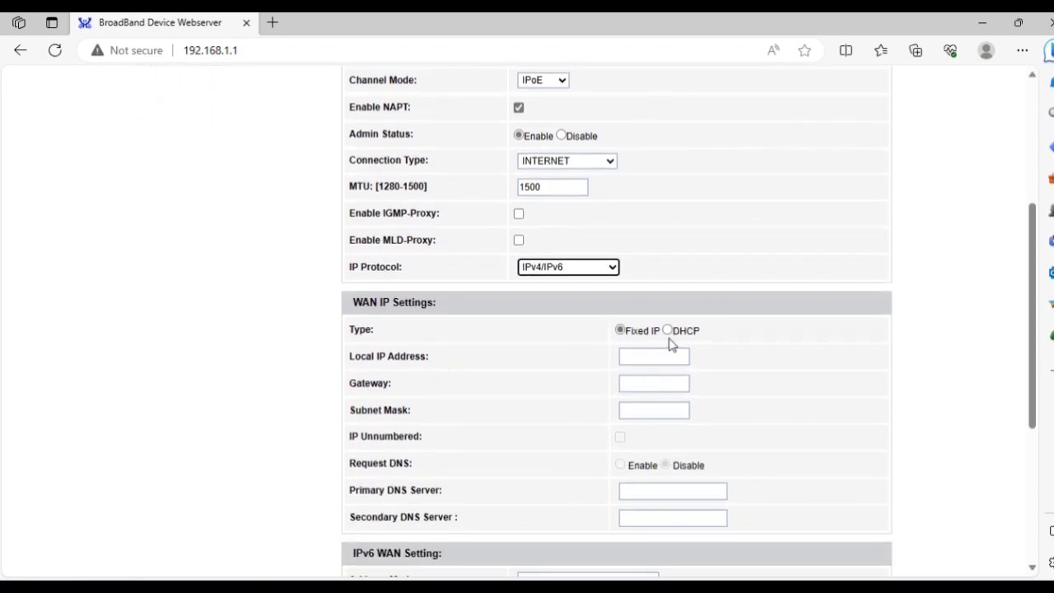
Choose Fixed IP for the WAN and enter local IP 172.16.4.199.
left_click(667, 330)
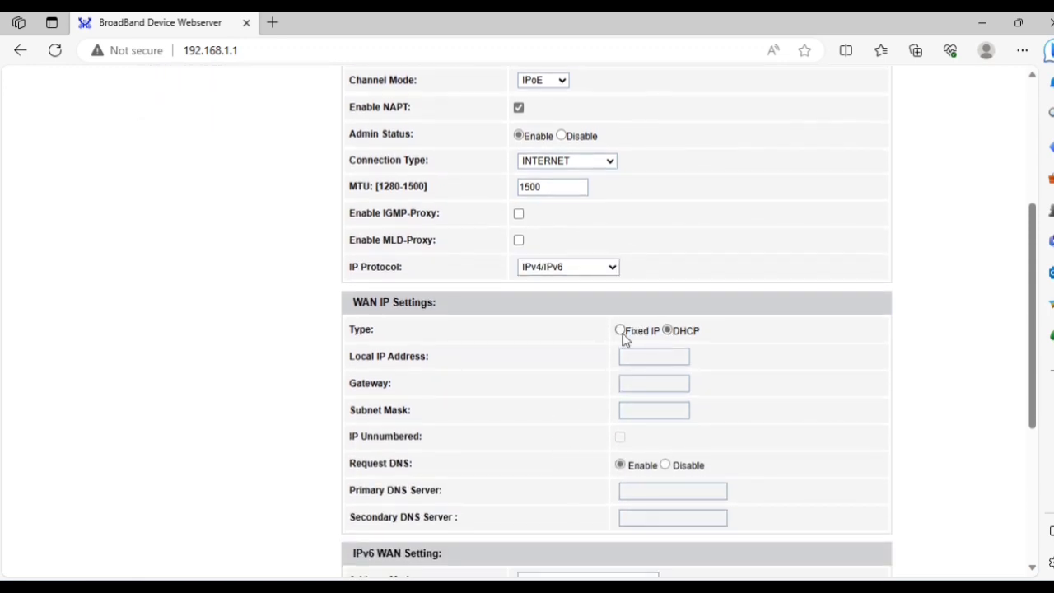
left_click(621, 330)
left_click(638, 357)
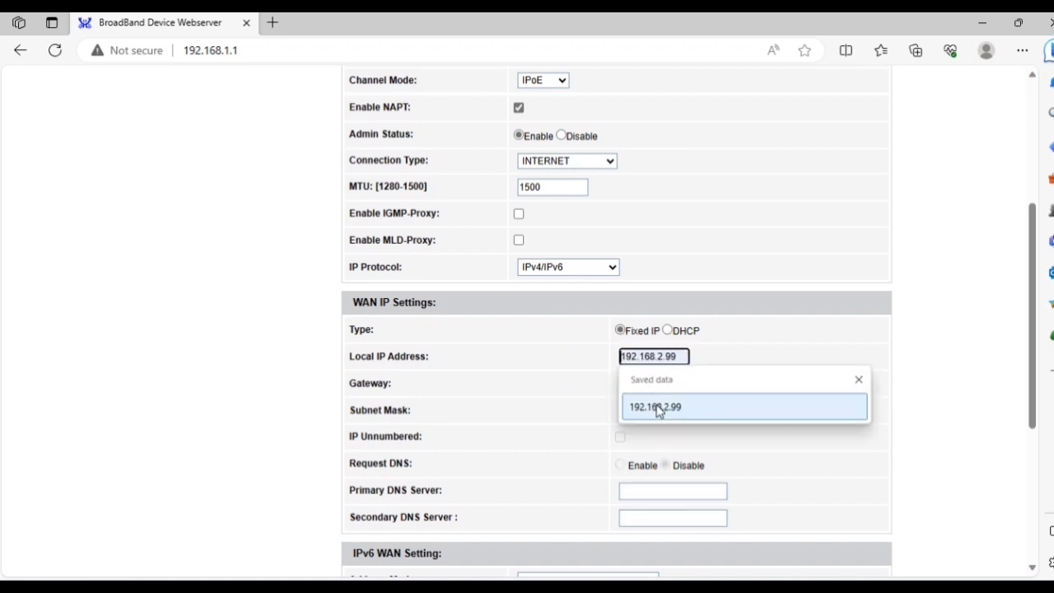
key("Escape")
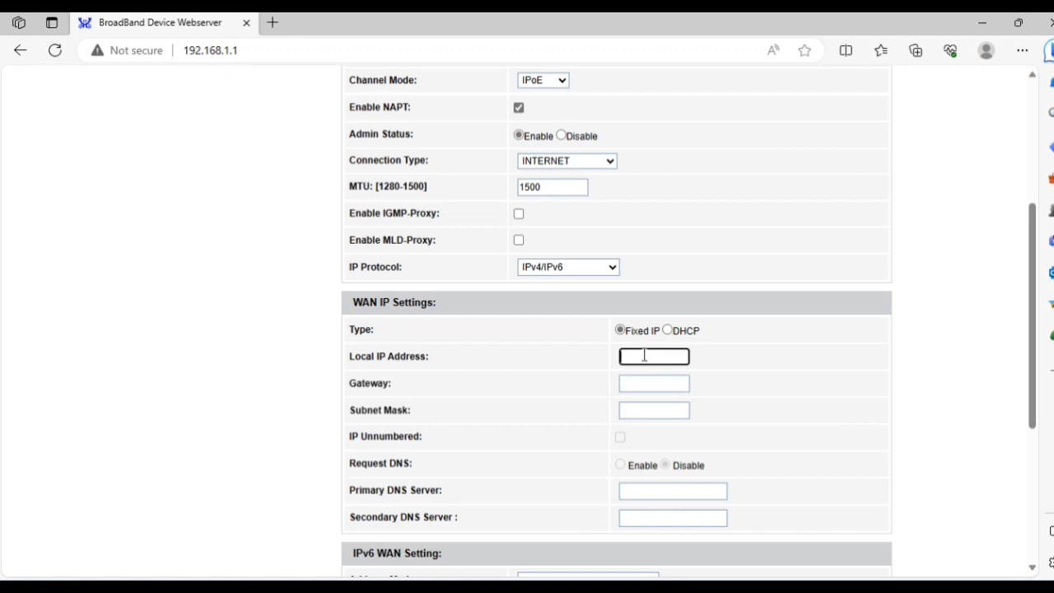
type("172.16.4.199")
Enter gateway 172.16.4.1 and subnet mask 255.255.0.0.
key("Tab")
type("192")
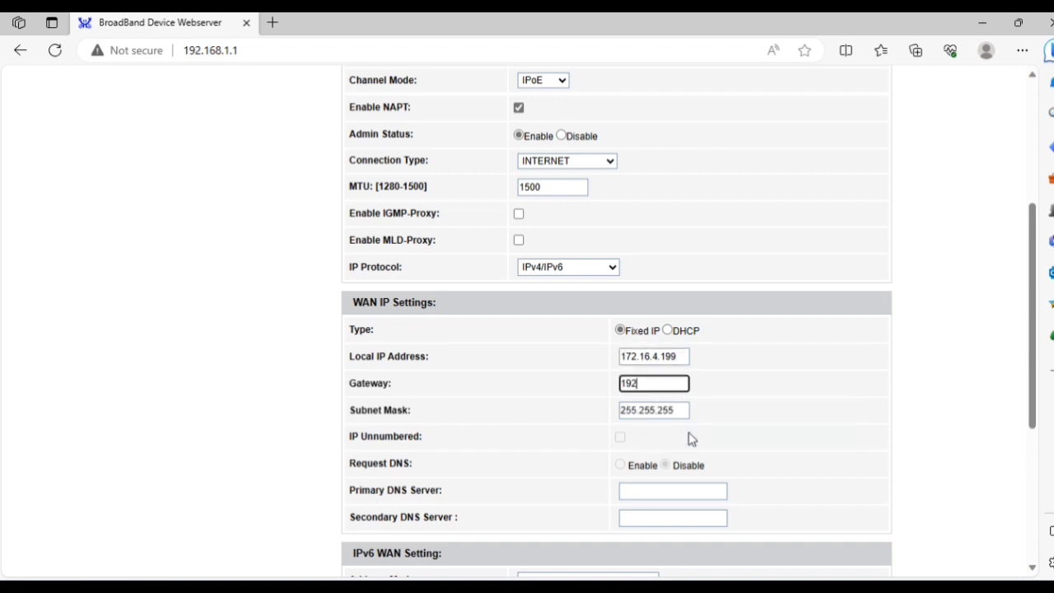
key("BackSpace")
key("BackSpace")
key("BackSpace")
type("192")
type(".16")
key("BackSpace")
key("BackSpace")
key("BackSpace")
key("BackSpace")
key("BackSpace")
key("BackSpace")
type("172.16.4.1")
key("Tab")
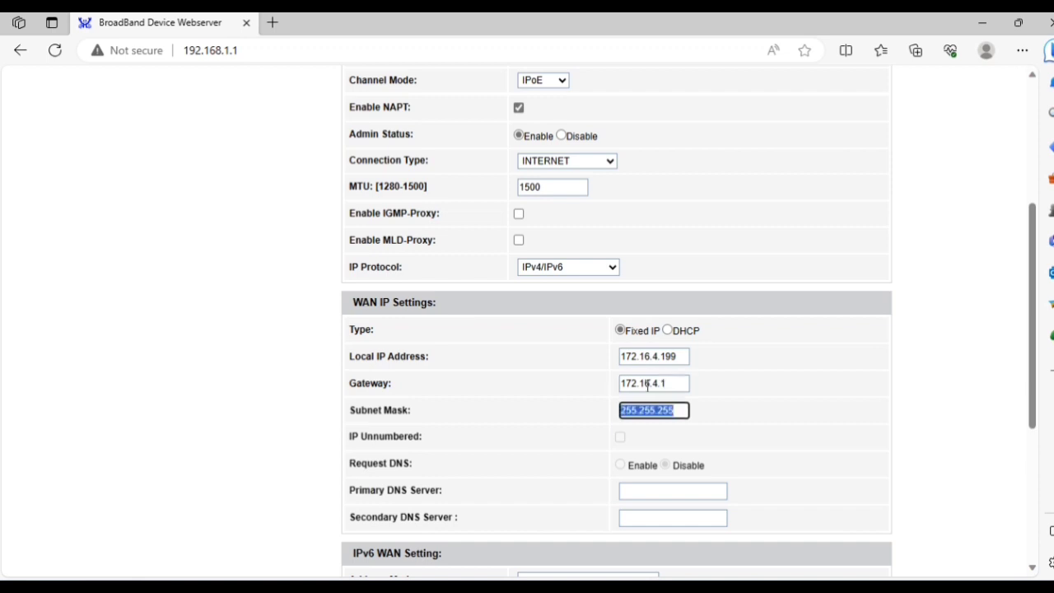
key("BackSpace")
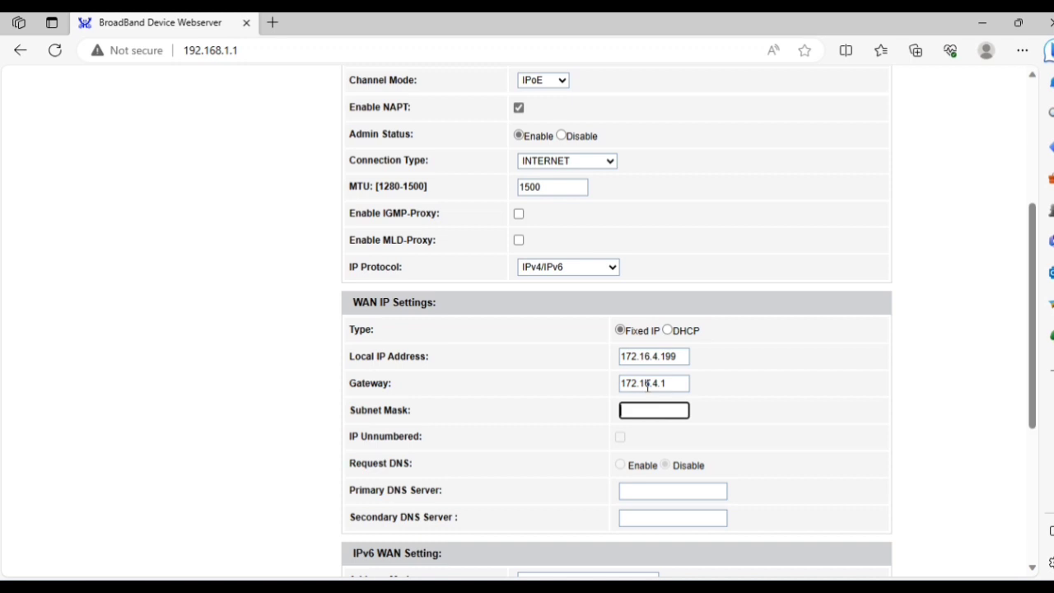
type("255.255.0.0")
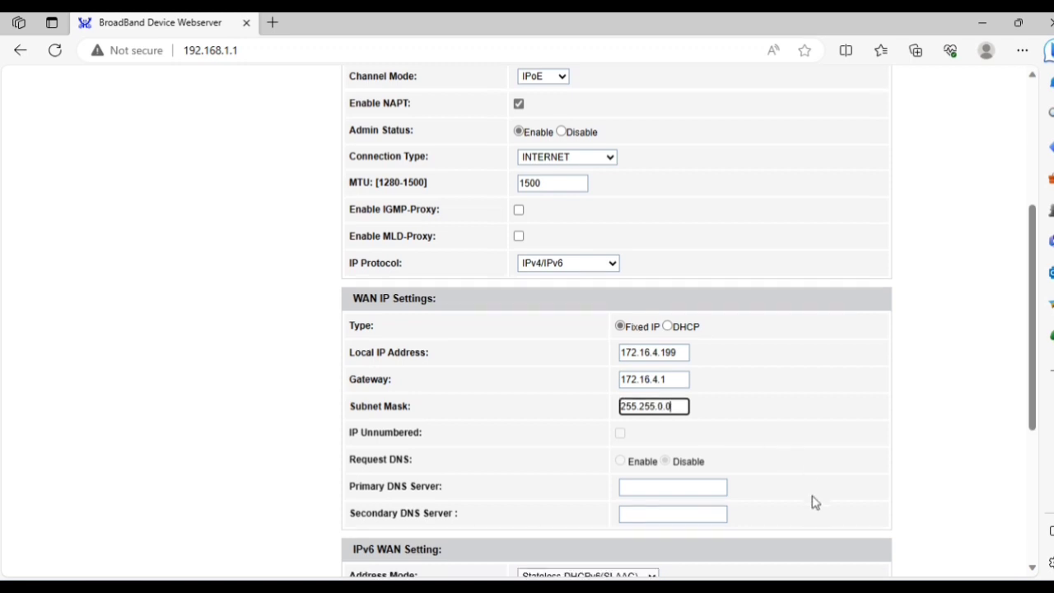
scroll(813, 498, "down", 1)
Enter 8.8.8.8 as the primary and 8.8.4.4 as the secondary DNS server.
left_click(615, 386)
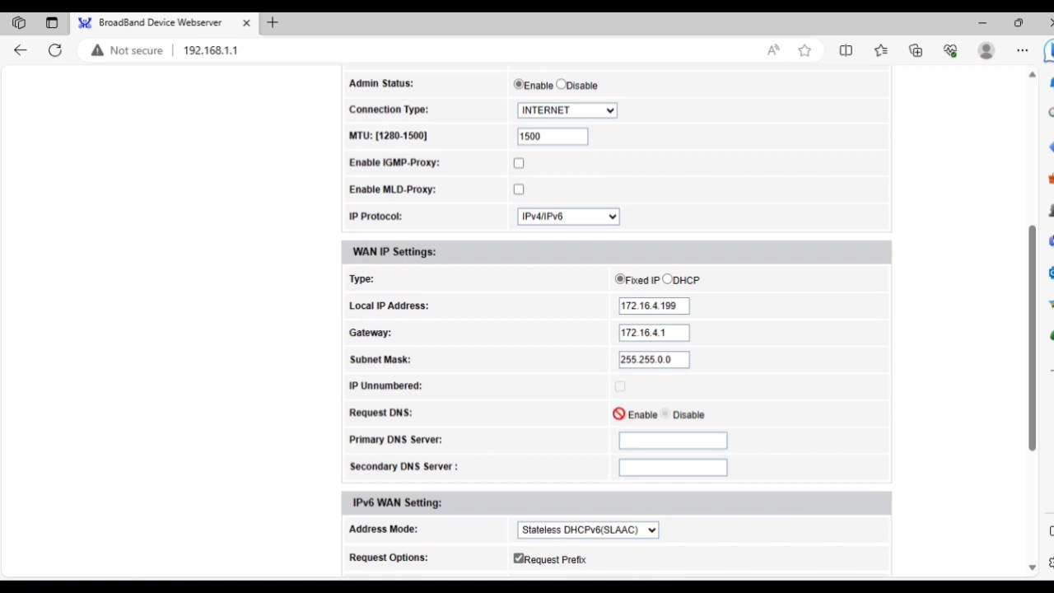
left_click(661, 434)
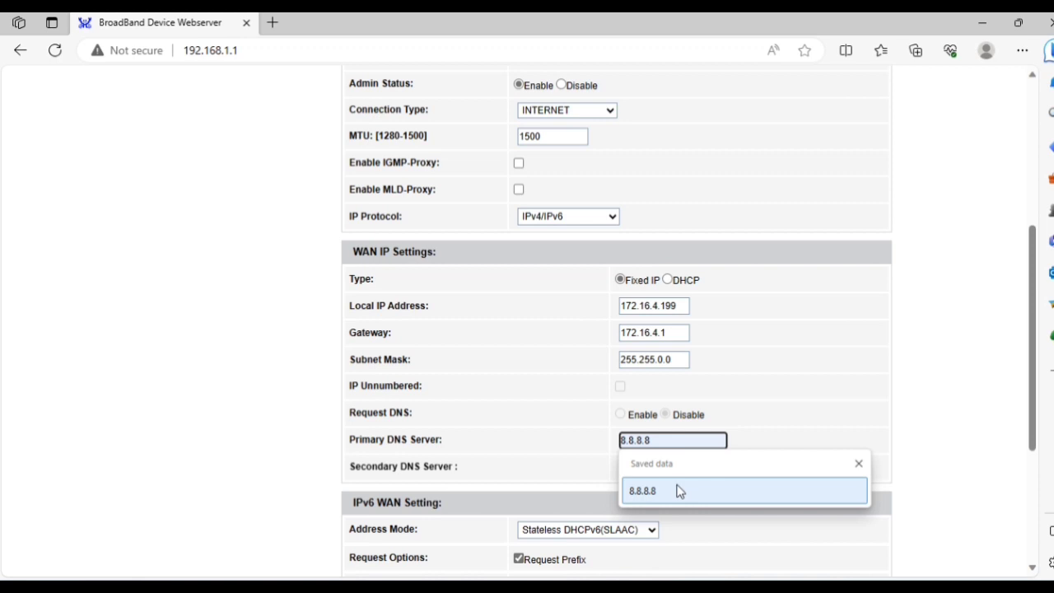
key("Escape")
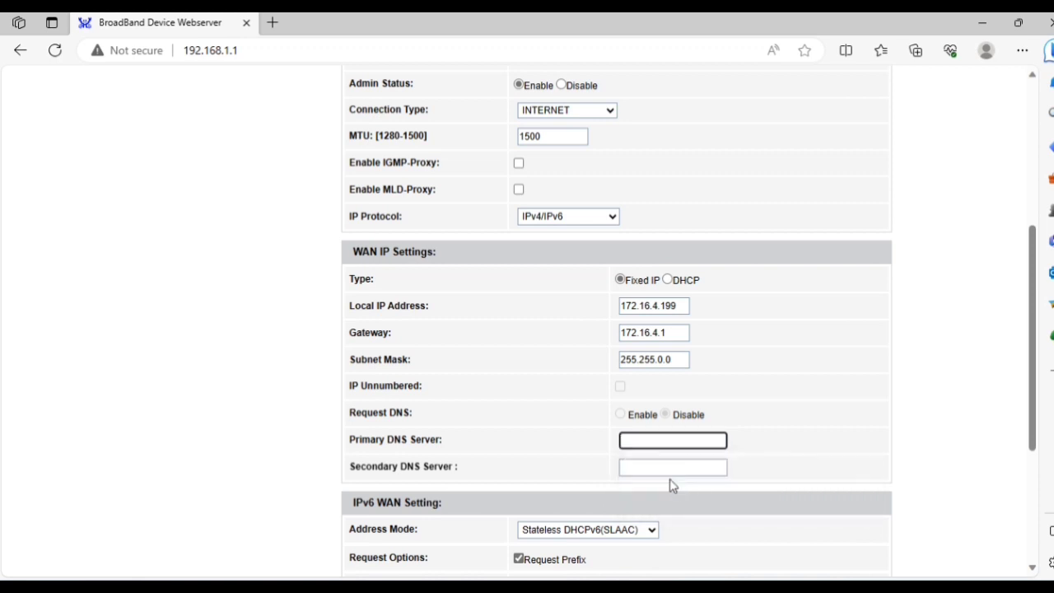
left_click(668, 470)
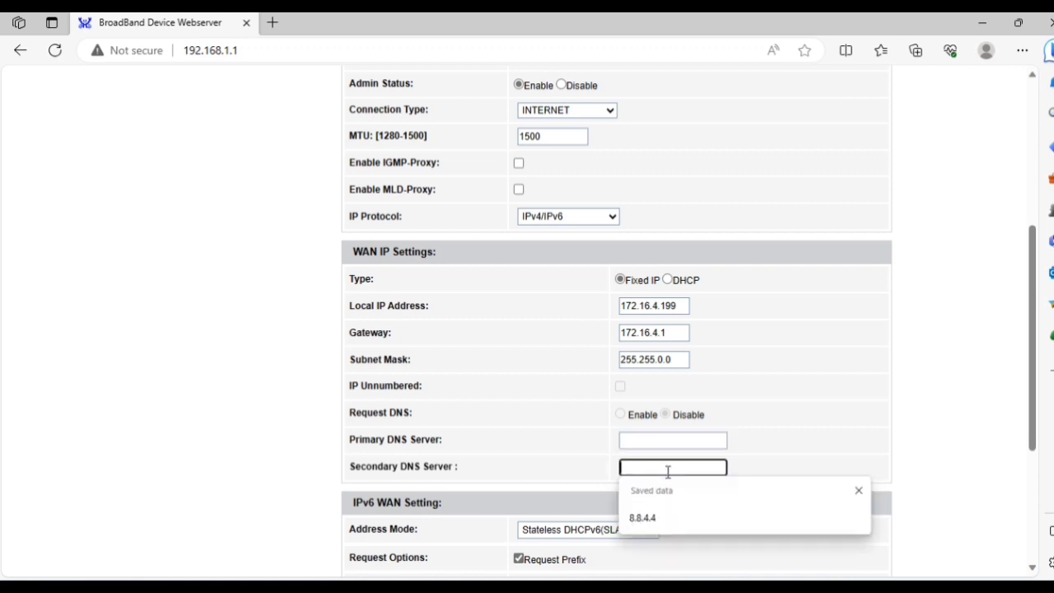
left_click(671, 521)
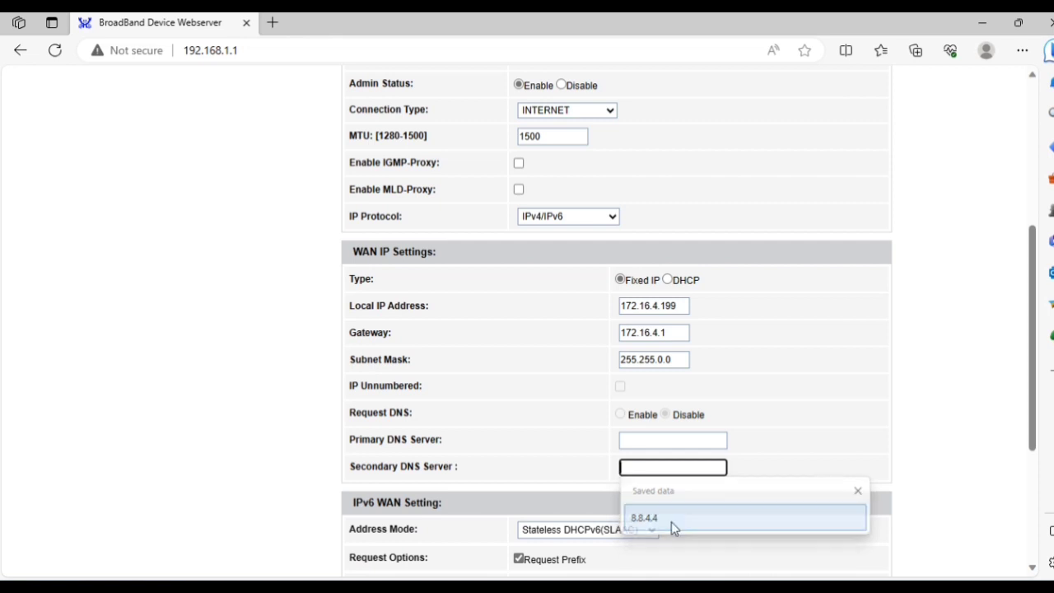
left_click(649, 441)
type("8")
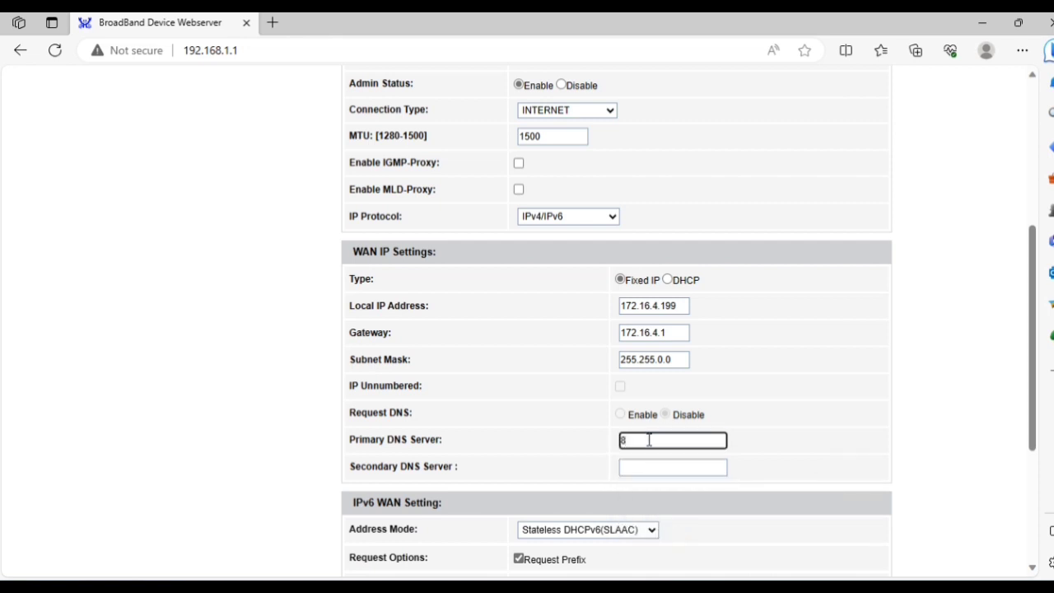
type(".8.8.8")
key("Tab")
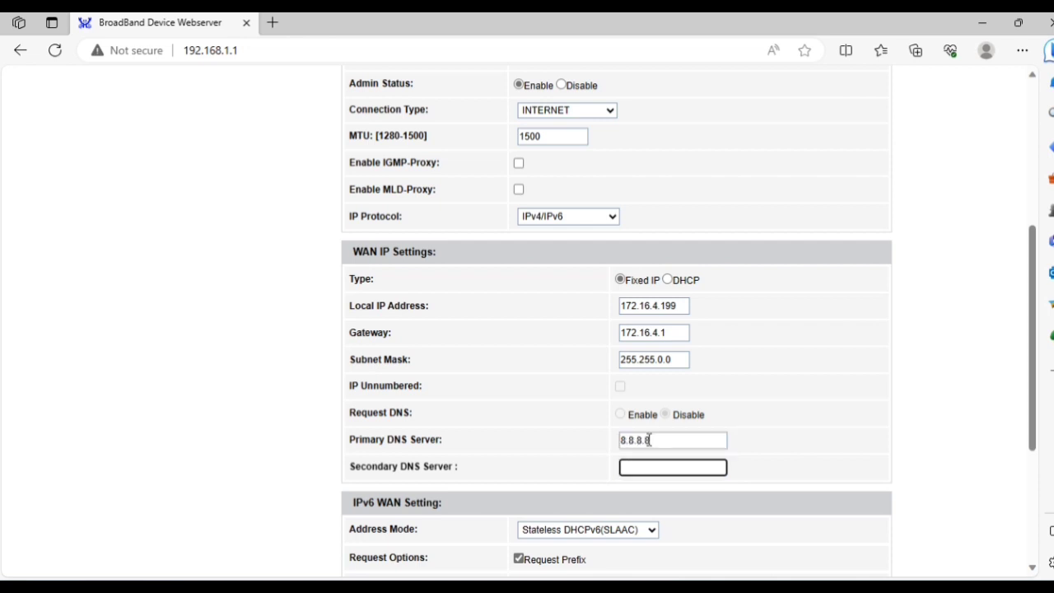
type("8.8.4.4")
Keep the IPv6 address mode at Stateless DHCPv6(SLAAC).
scroll(751, 480, "down", 2)
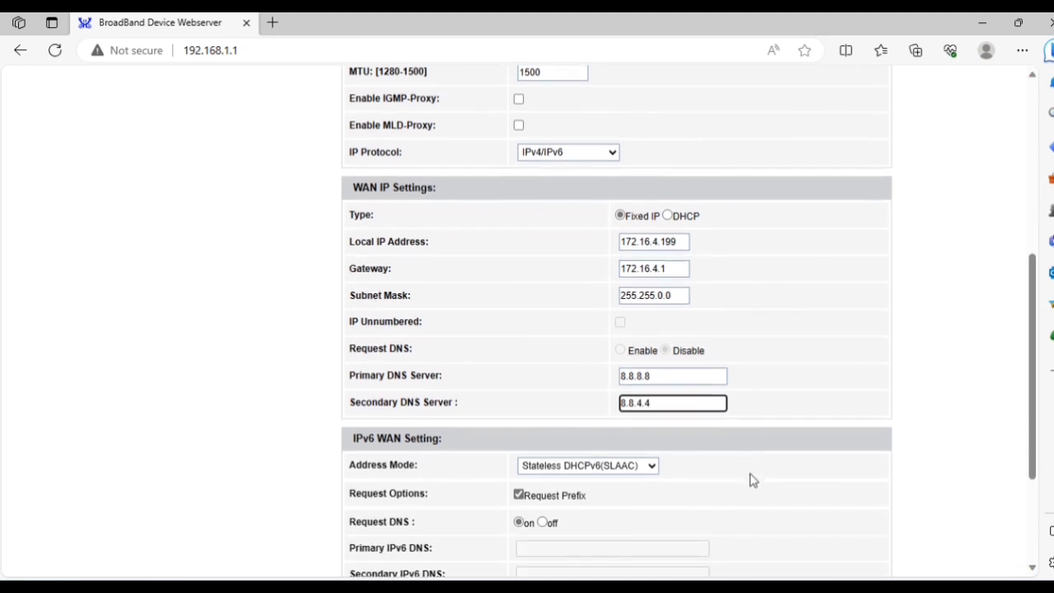
scroll(751, 480, "down", 1)
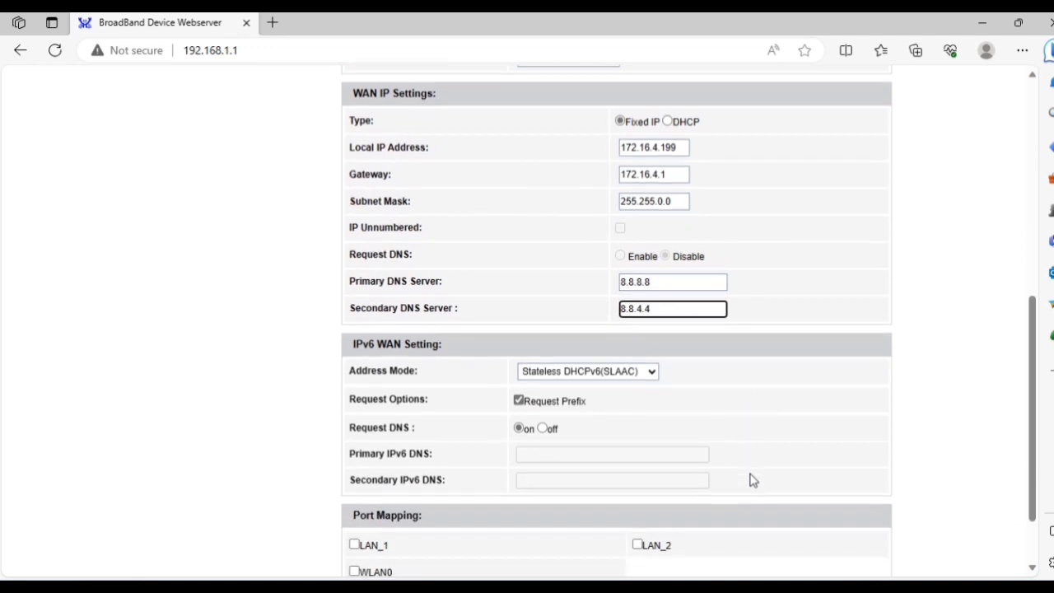
left_click(645, 373)
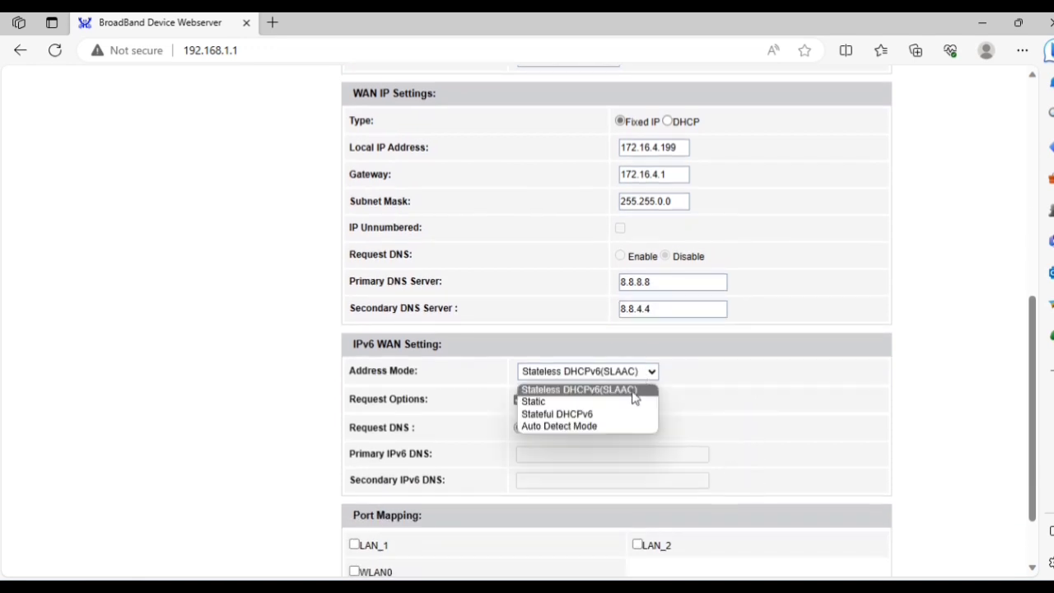
left_click(633, 394)
Map the PON WAN connection to LAN_1, WLAN1 and LAN_2.
scroll(609, 395, "down", 1)
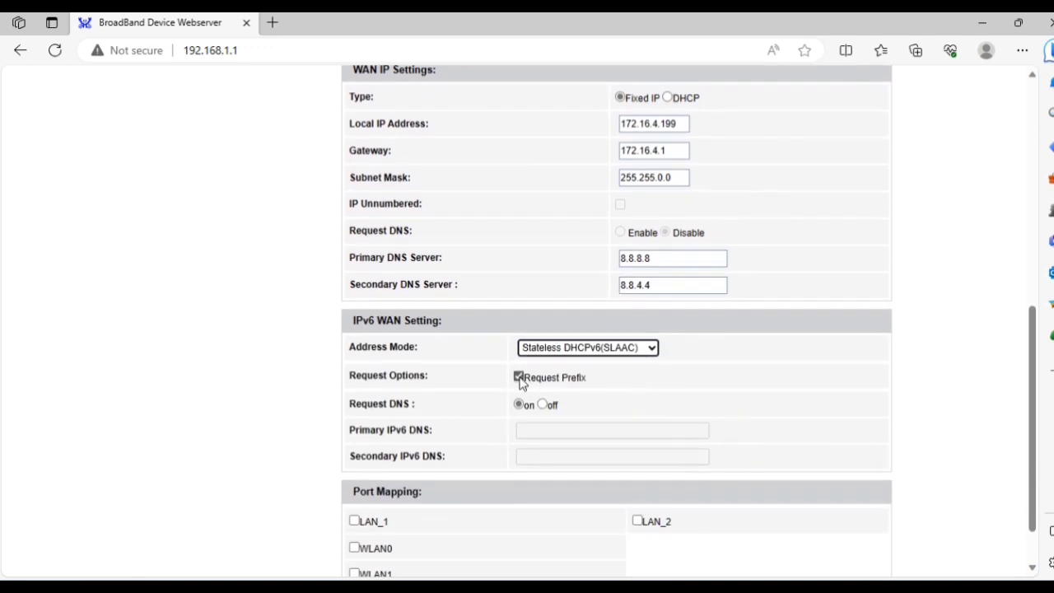
scroll(523, 445, "down", 1)
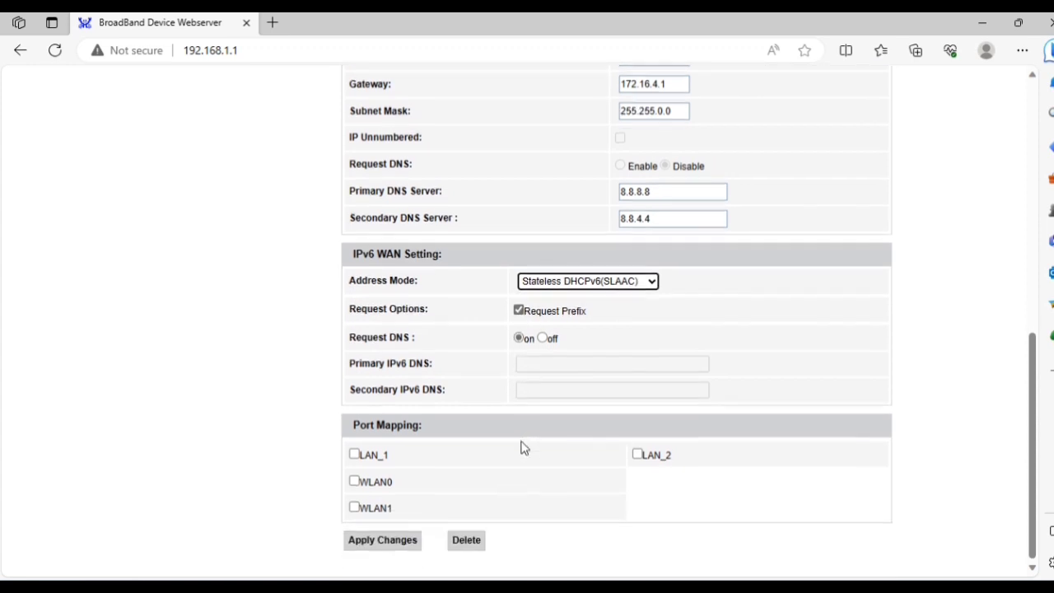
left_click(355, 461)
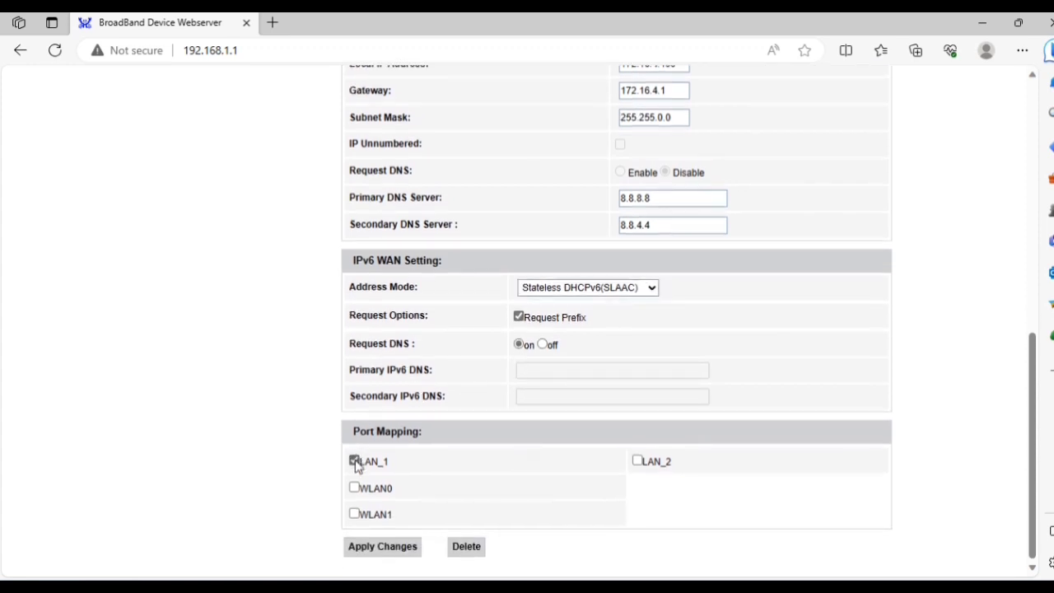
left_click(354, 514)
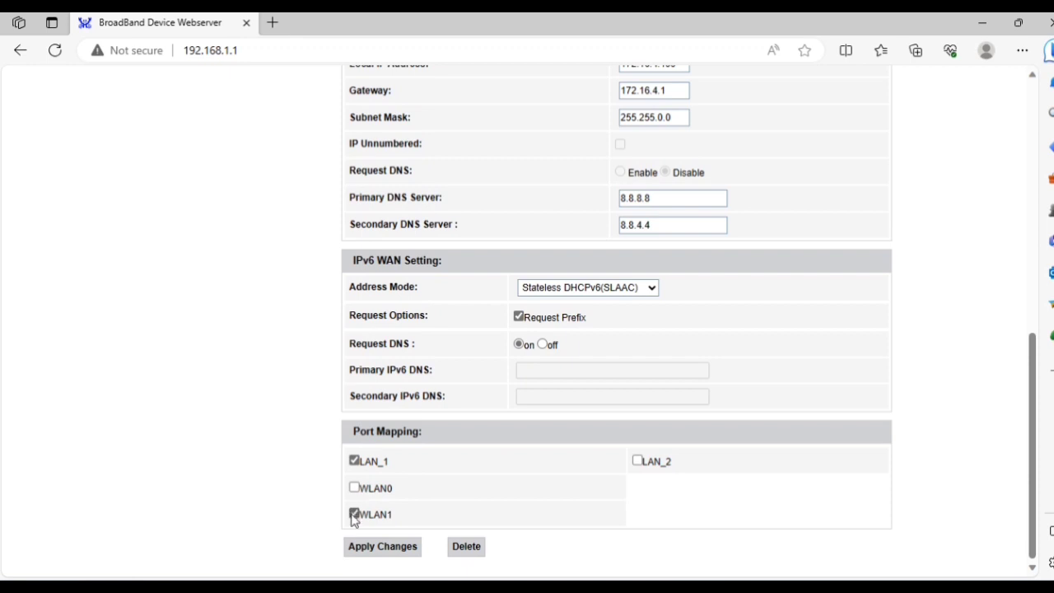
left_click(638, 461)
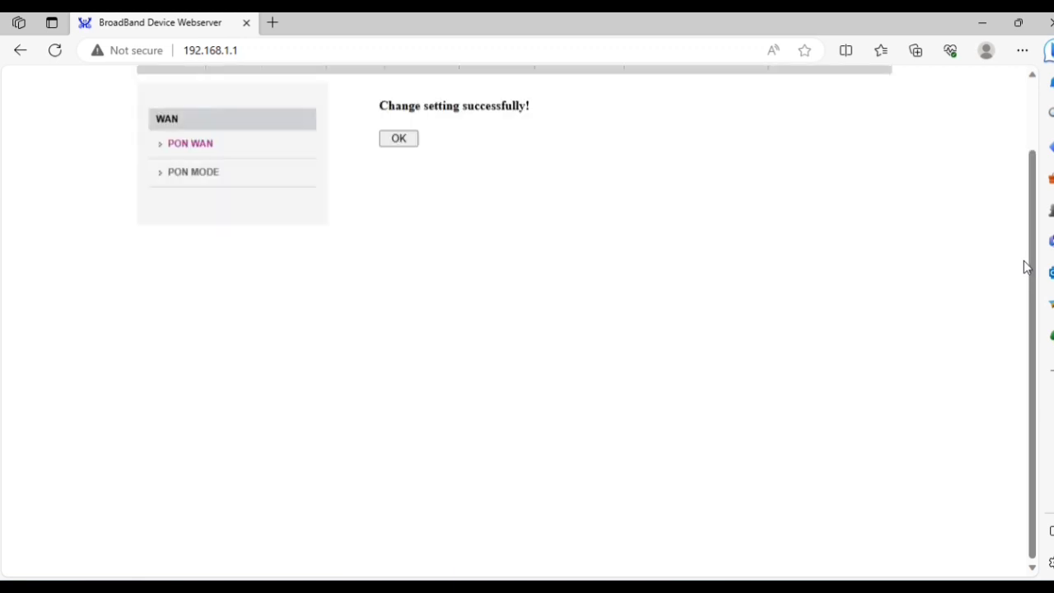
Acknowledge the save, then refresh Device Status to check nas0_0 on VLAN 111.
left_click(387, 144)
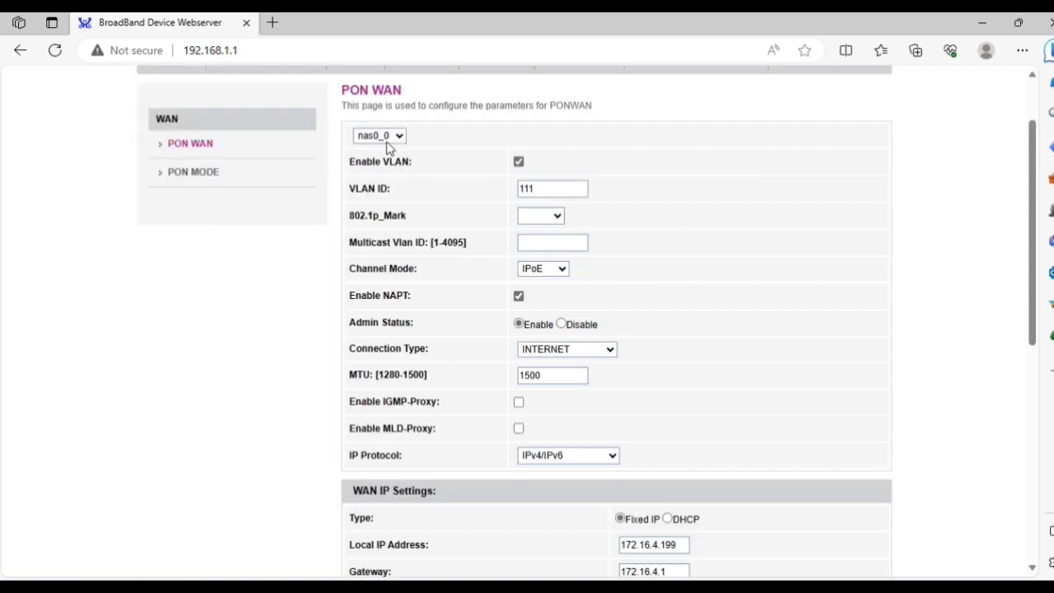
scroll(640, 265, "down", 3)
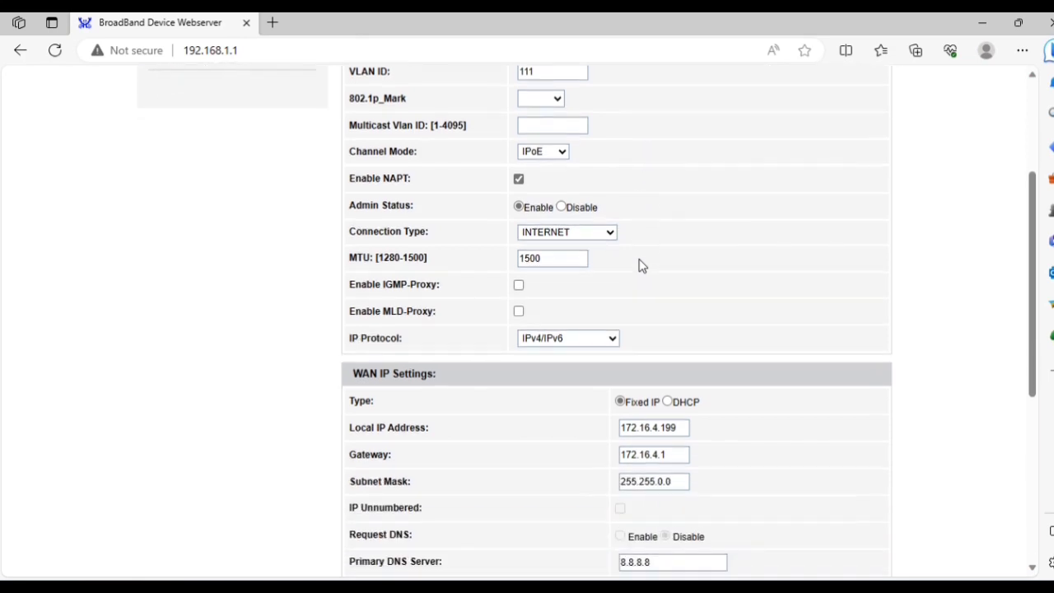
scroll(640, 265, "down", 2)
scroll(640, 265, "up", 6)
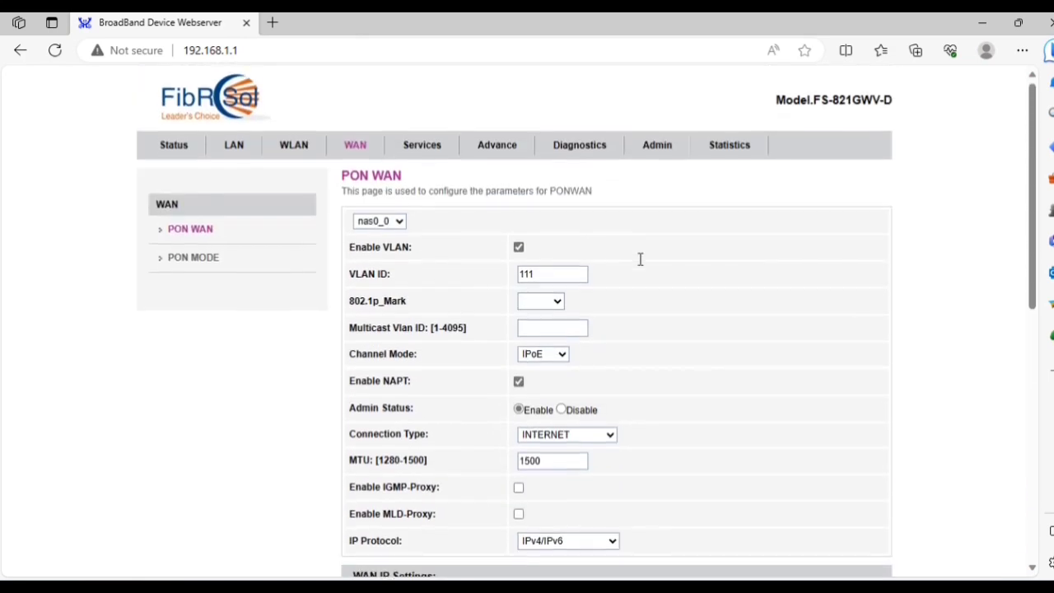
left_click(166, 154)
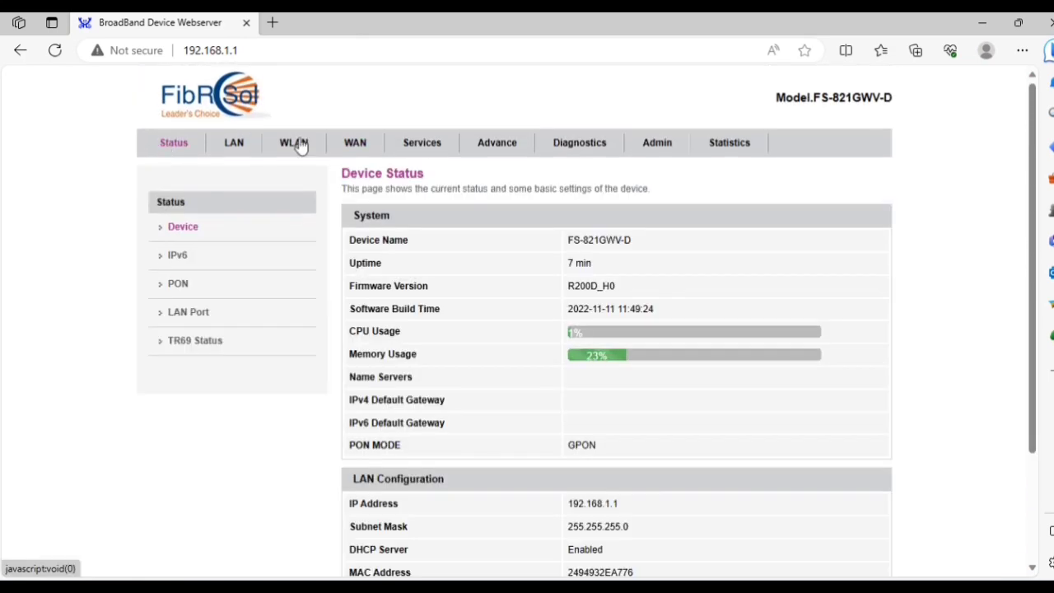
scroll(512, 359, "down", 2)
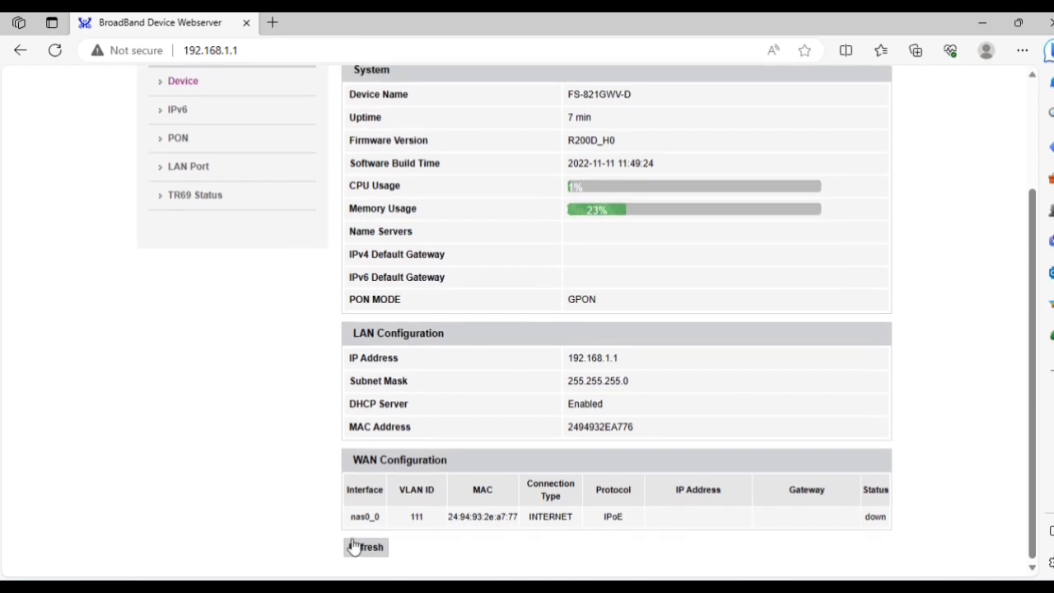
left_click(360, 548)
left_click(359, 548)
scroll(661, 393, "up", 1)
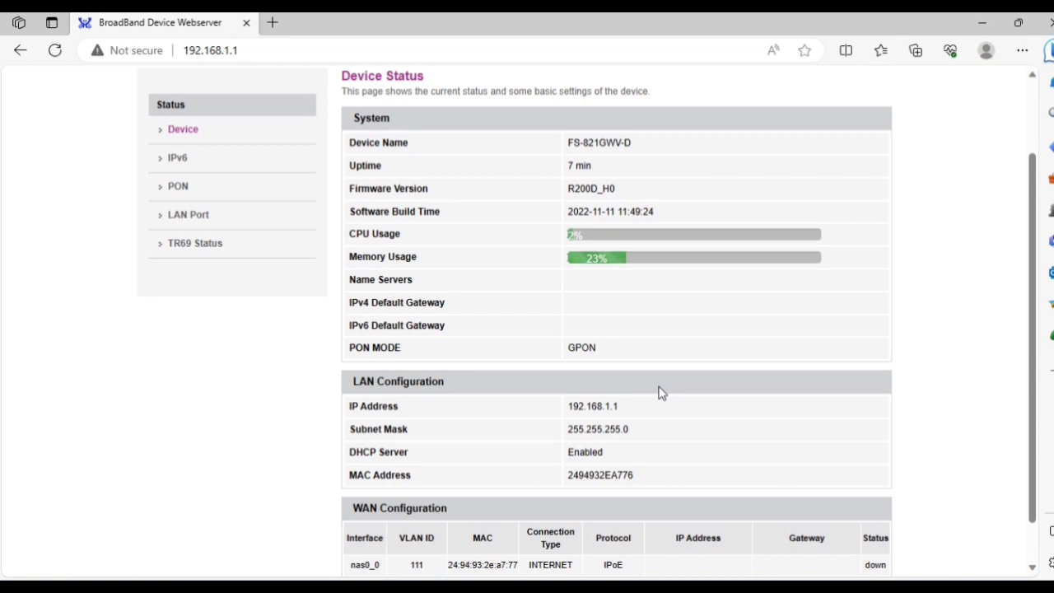
scroll(661, 393, "up", 1)
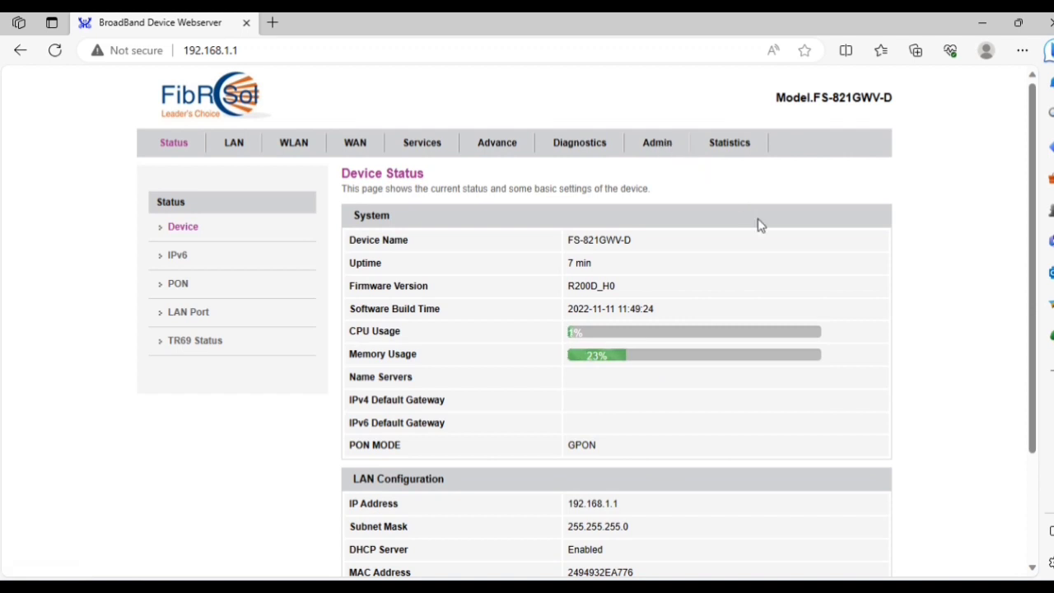
scroll(759, 224, "down", 2)
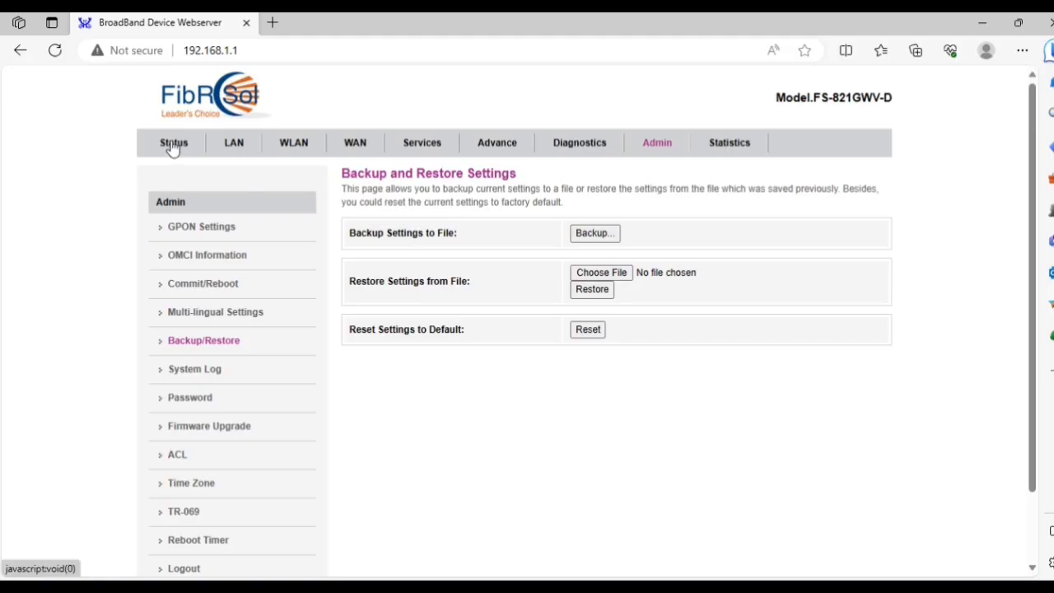
Open the Status > PON page and select the Tx Power and Rx Power readings.
left_click(170, 144)
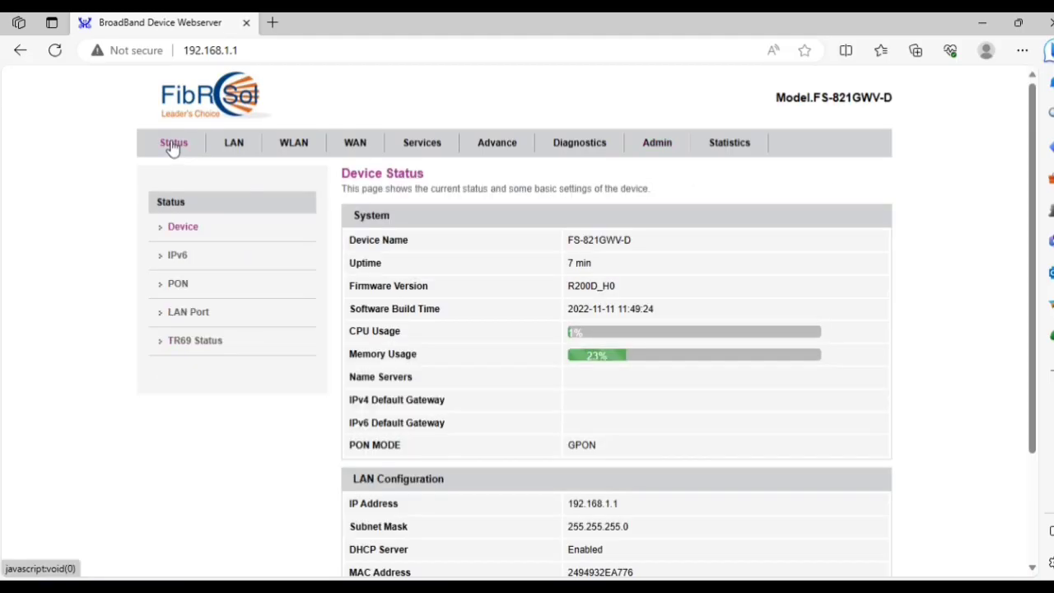
left_click(183, 285)
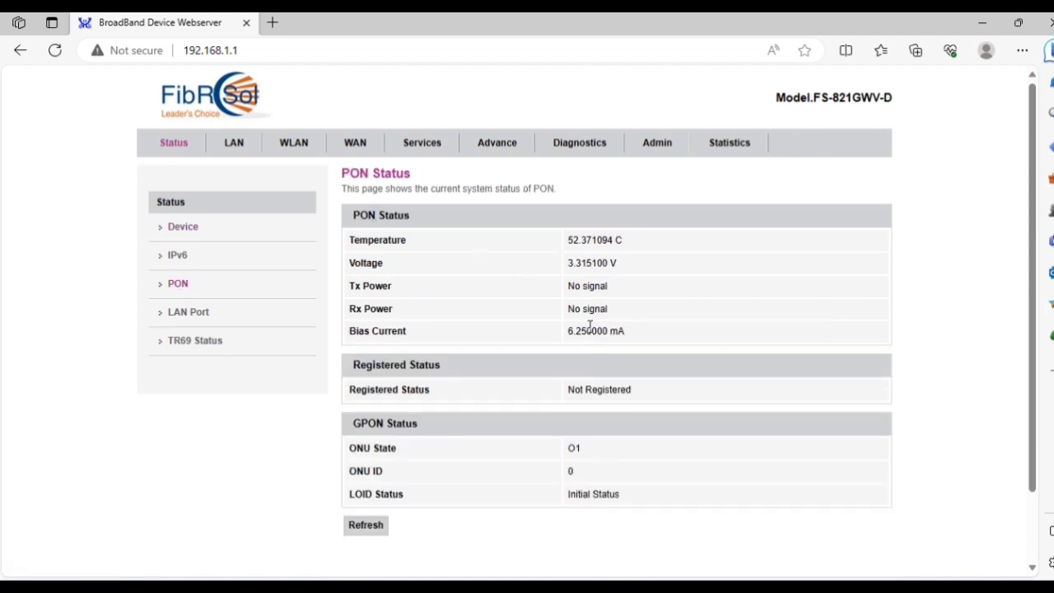
triple_click(586, 285)
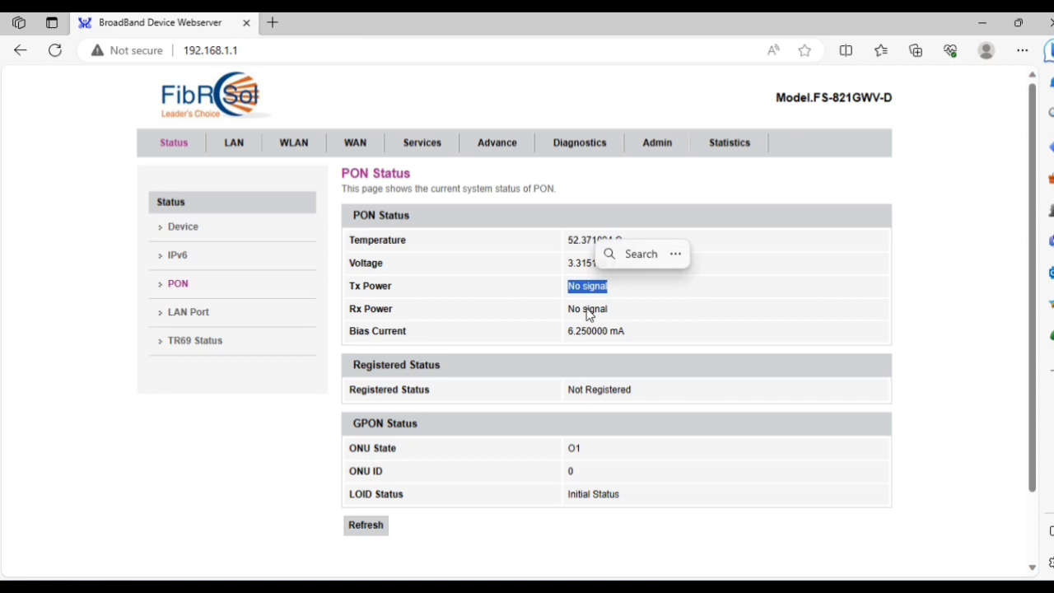
left_click_drag(608, 310, 568, 309)
triple_click(586, 294)
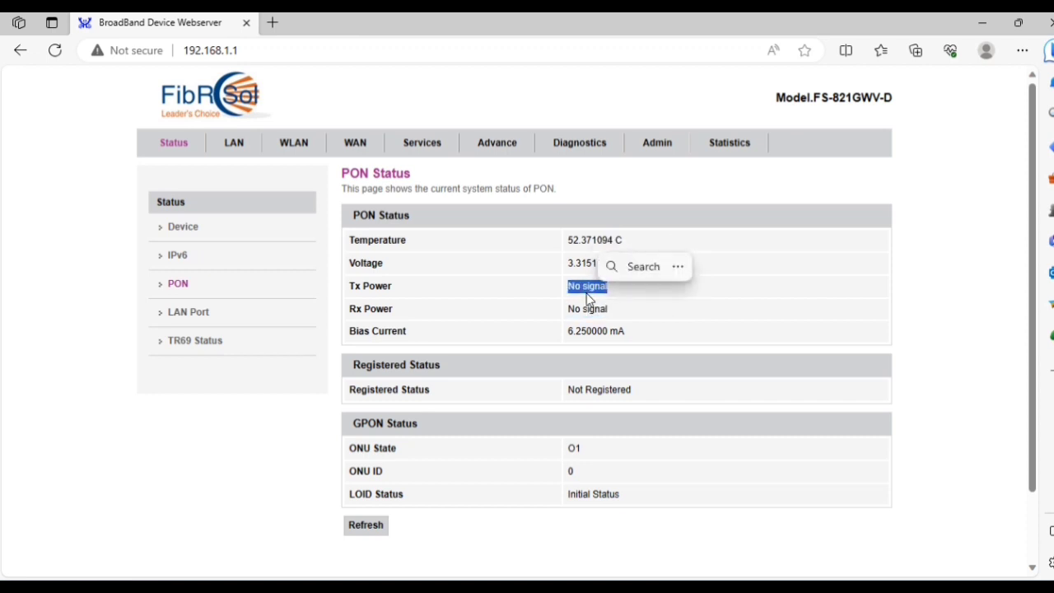
double_click(587, 286)
double_click(587, 287)
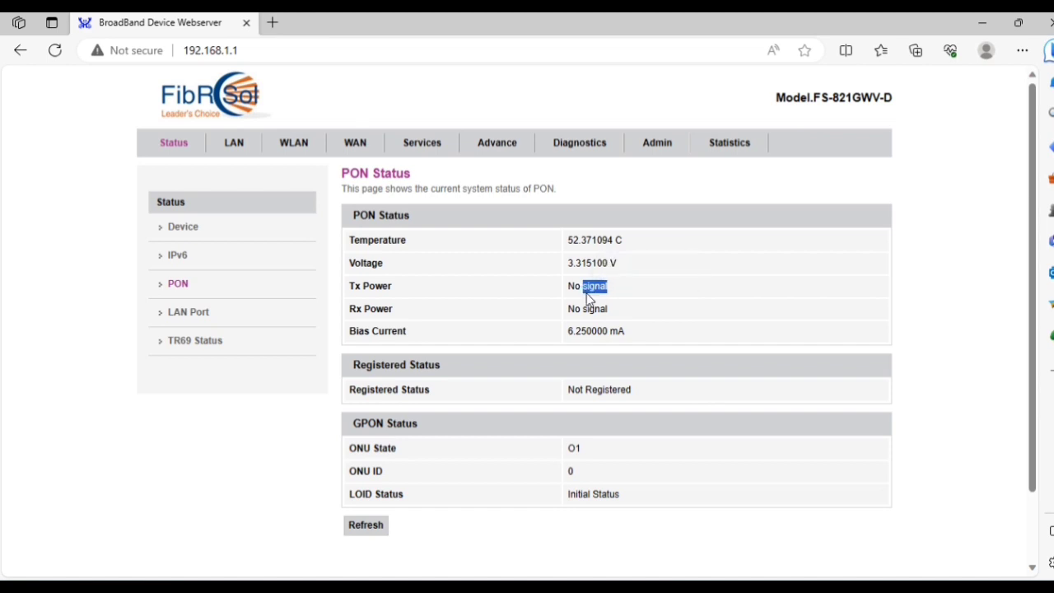
triple_click(588, 288)
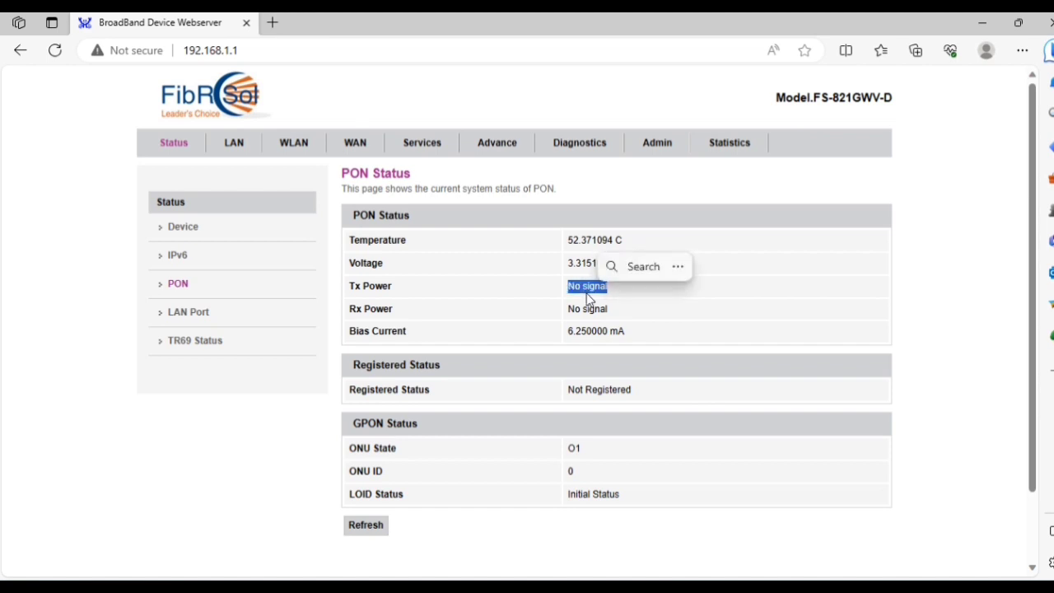
triple_click(587, 296)
scroll(735, 360, "down", 1)
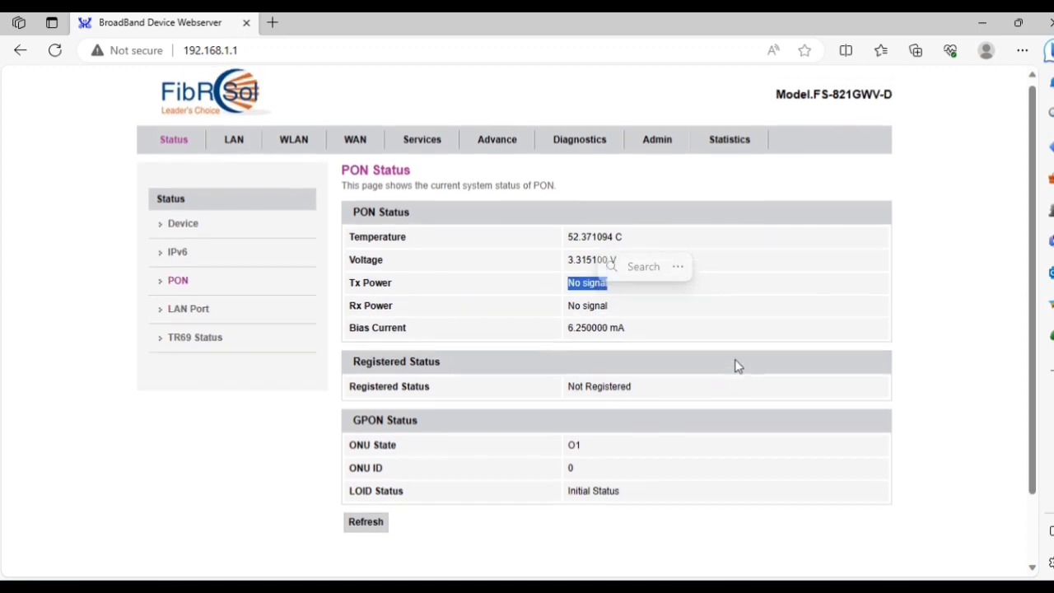
scroll(737, 366, "up", 1)
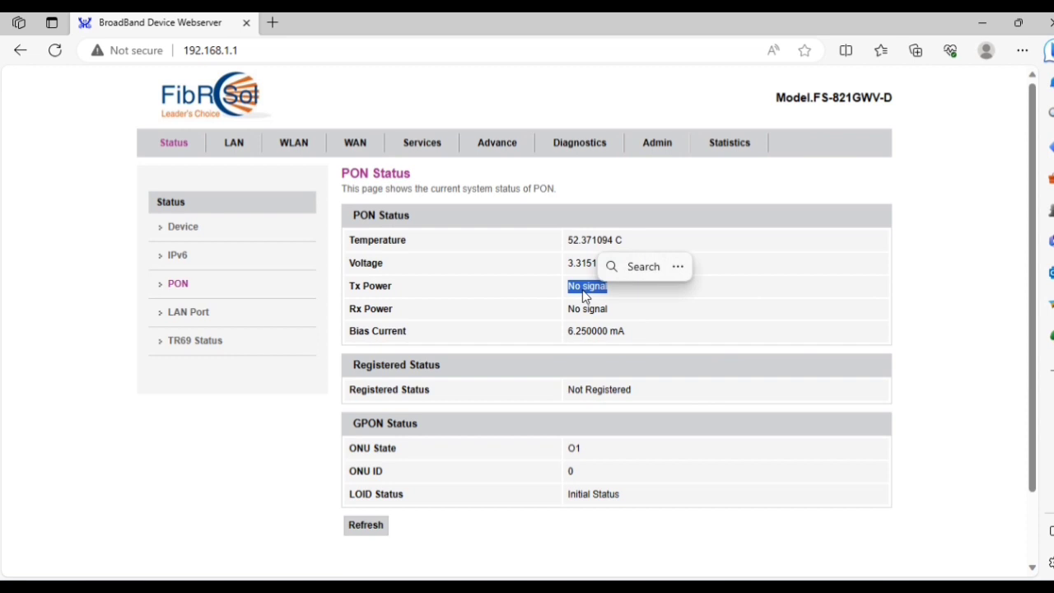
Glance at LAN Port status, then refresh PON status to confirm the device is Registered.
left_click(171, 313)
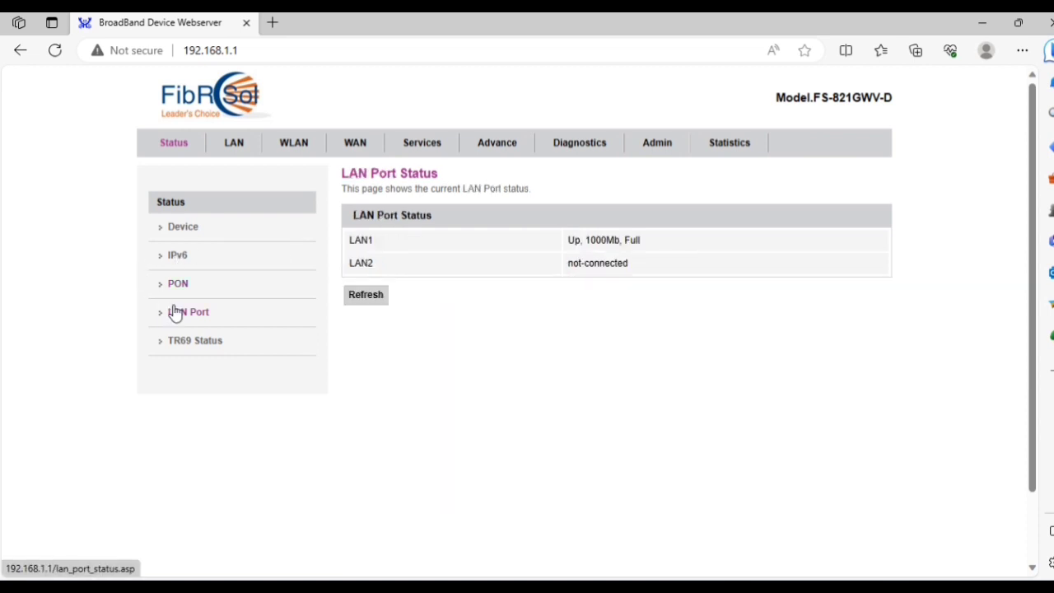
left_click(174, 286)
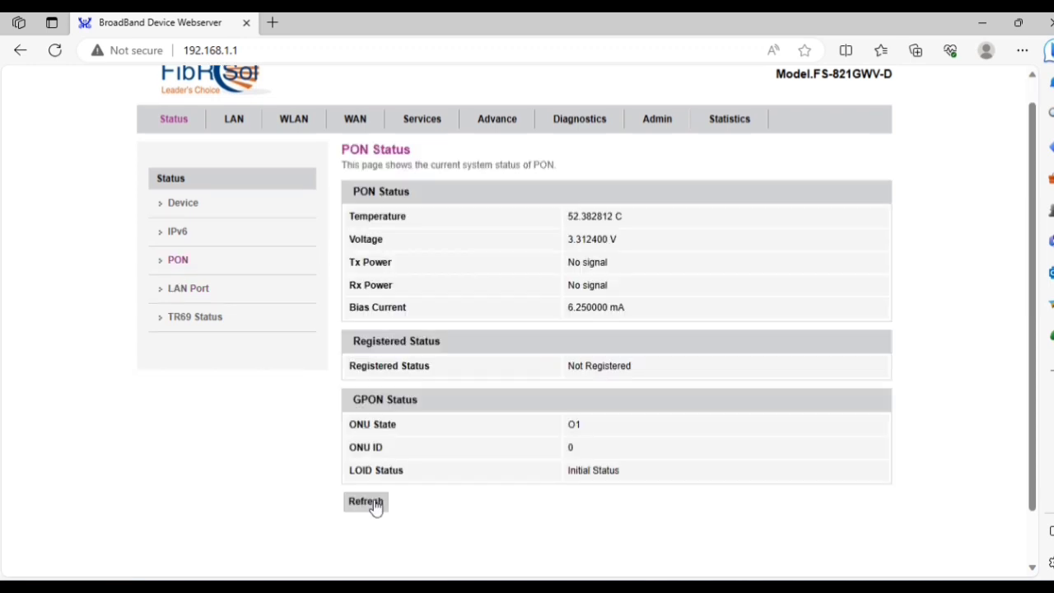
left_click(357, 508)
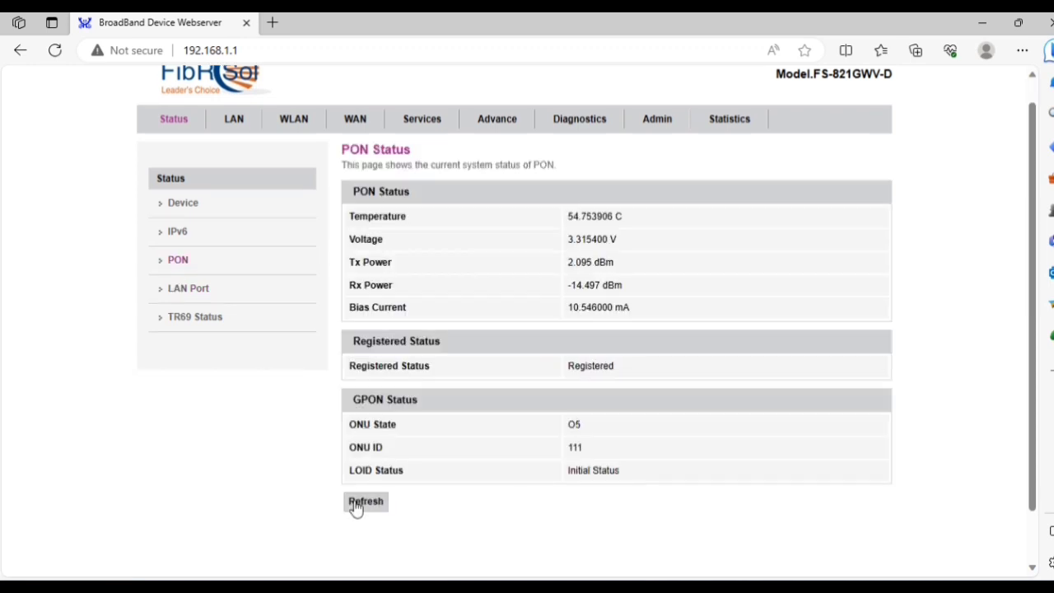
double_click(606, 262)
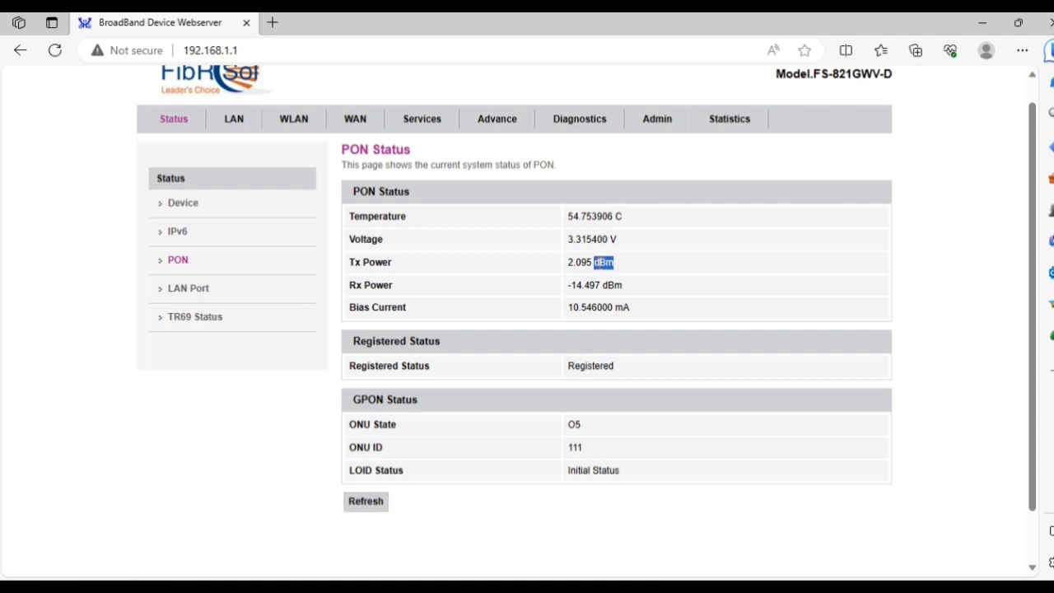
left_click(592, 281)
scroll(258, 169, "down", 1)
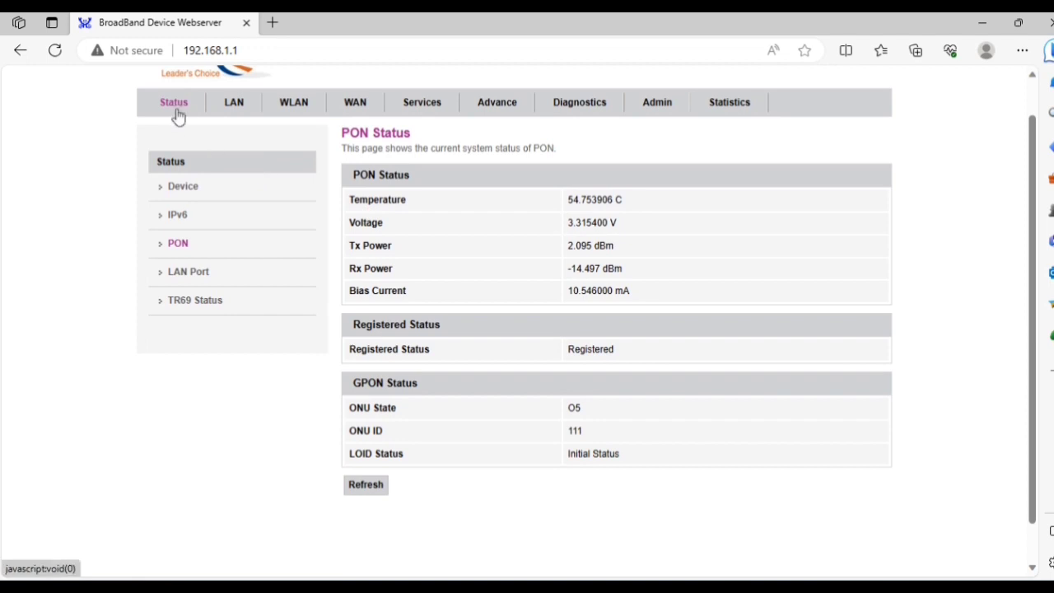
Browse the LAN settings, device status overview and IPv6 status before returning to PON status.
left_click(233, 103)
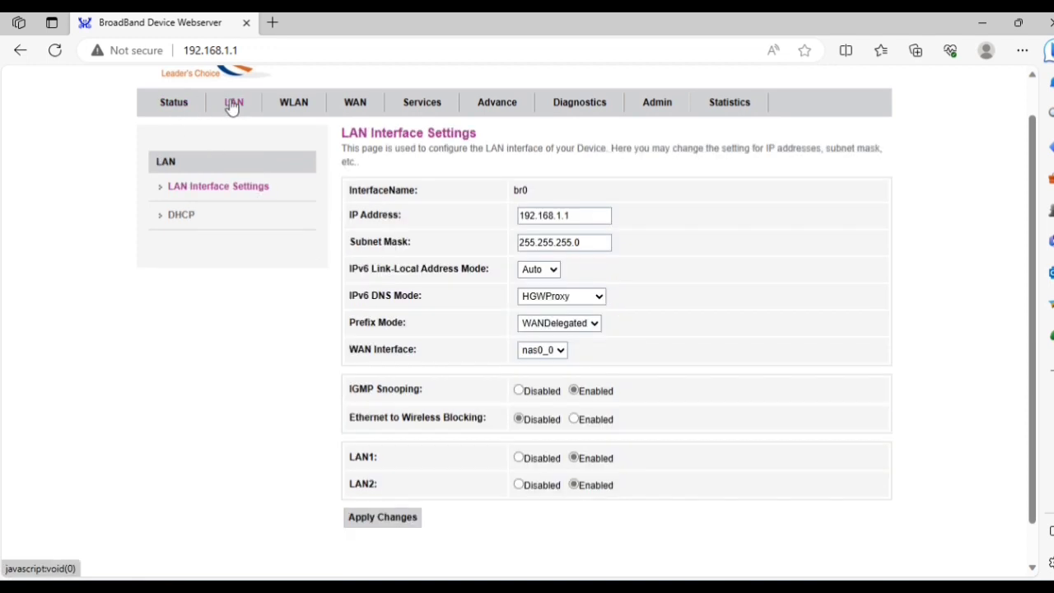
left_click(167, 100)
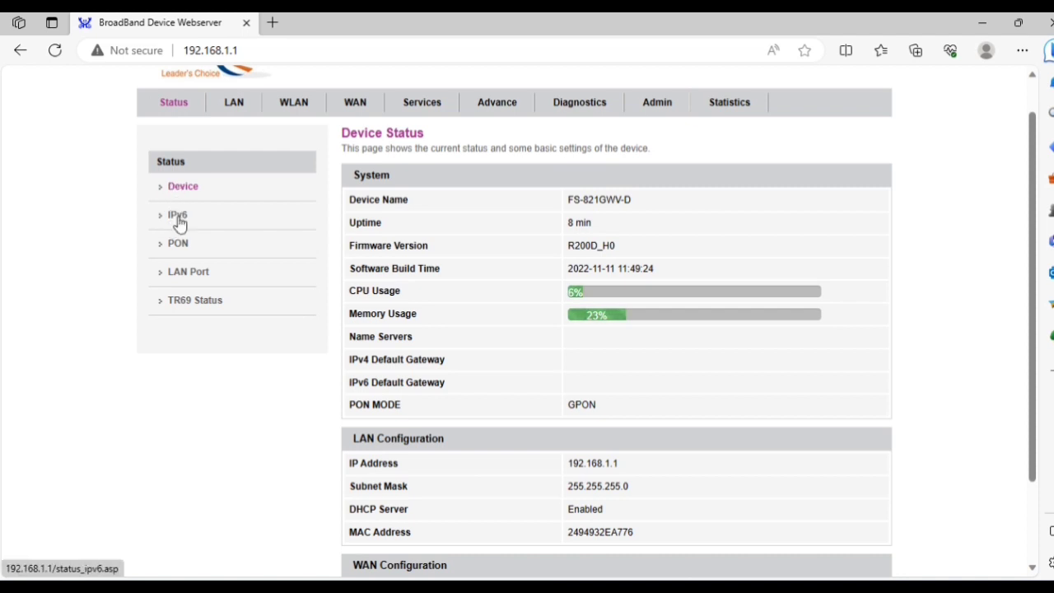
scroll(235, 274, "down", 3)
scroll(237, 273, "up", 3)
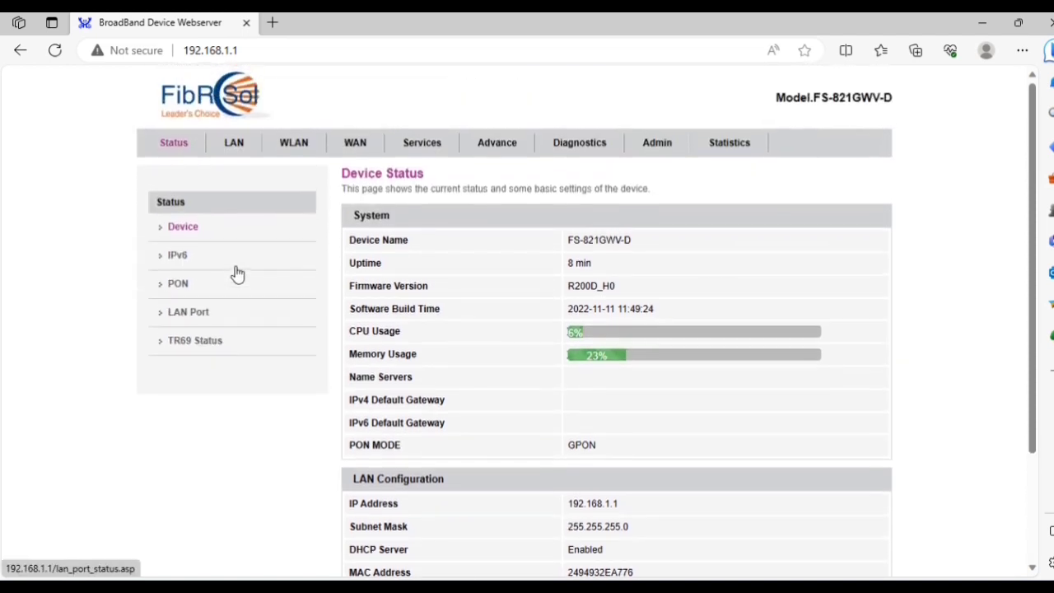
left_click(188, 260)
scroll(188, 262, "down", 1)
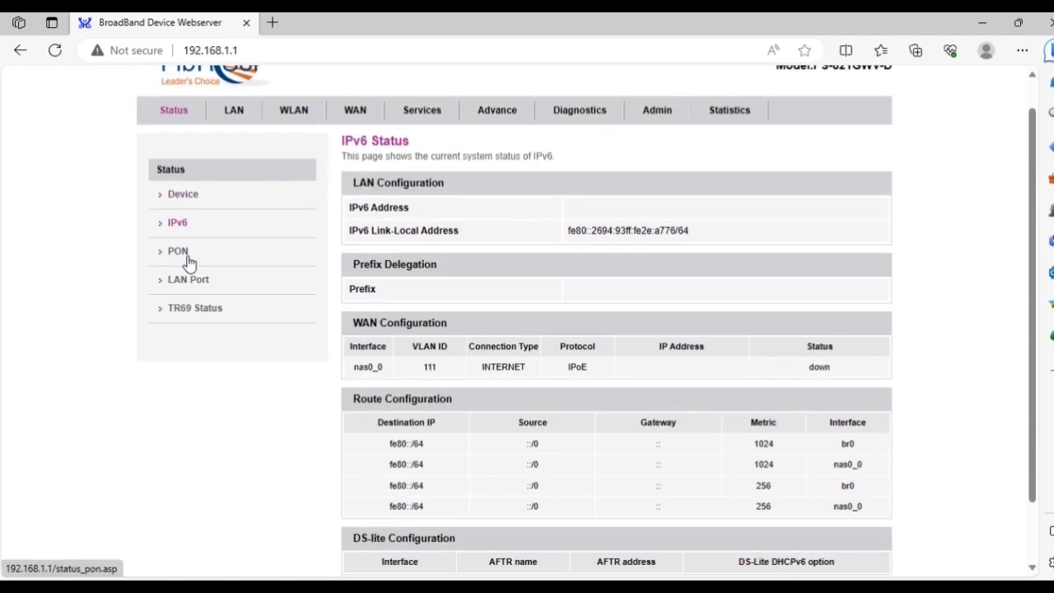
left_click(180, 254)
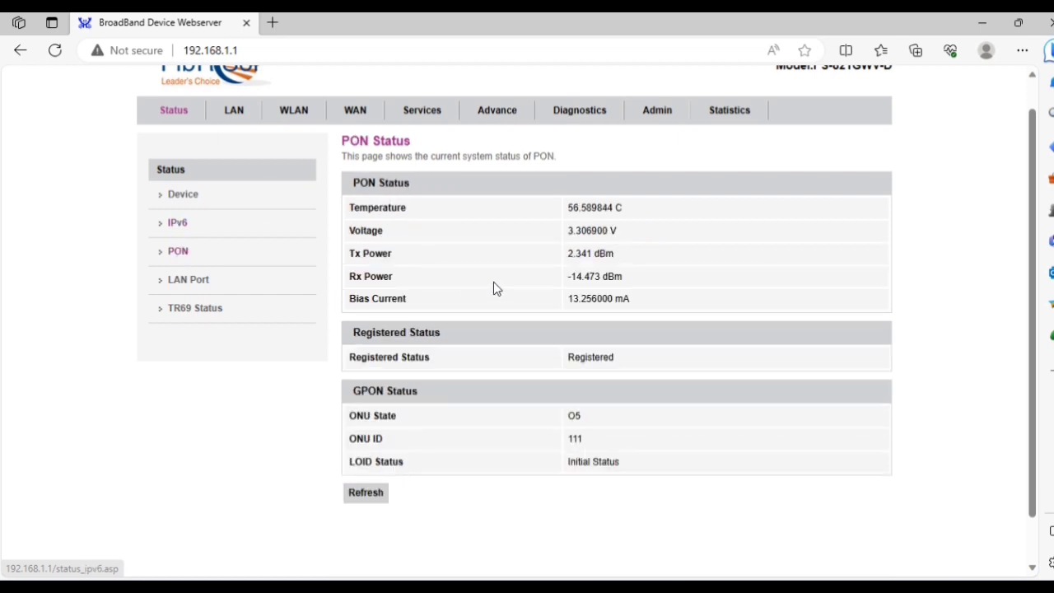
Recheck the Tx/Rx Power readings, then view LAN Port status showing LAN1 up at 1000Mb Full.
triple_click(583, 255)
left_click(592, 276)
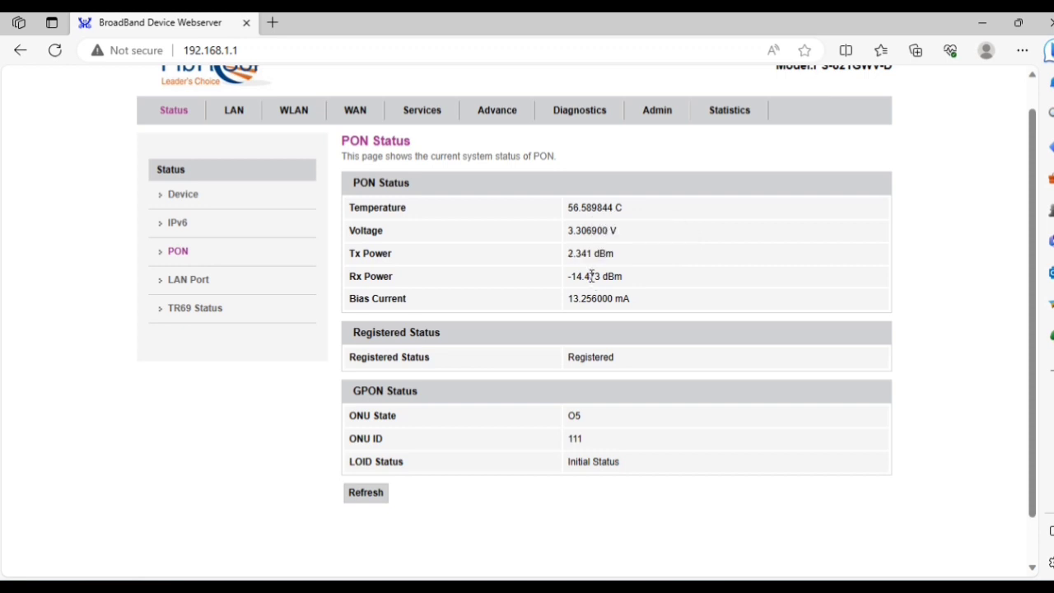
double_click(591, 277)
left_click(202, 280)
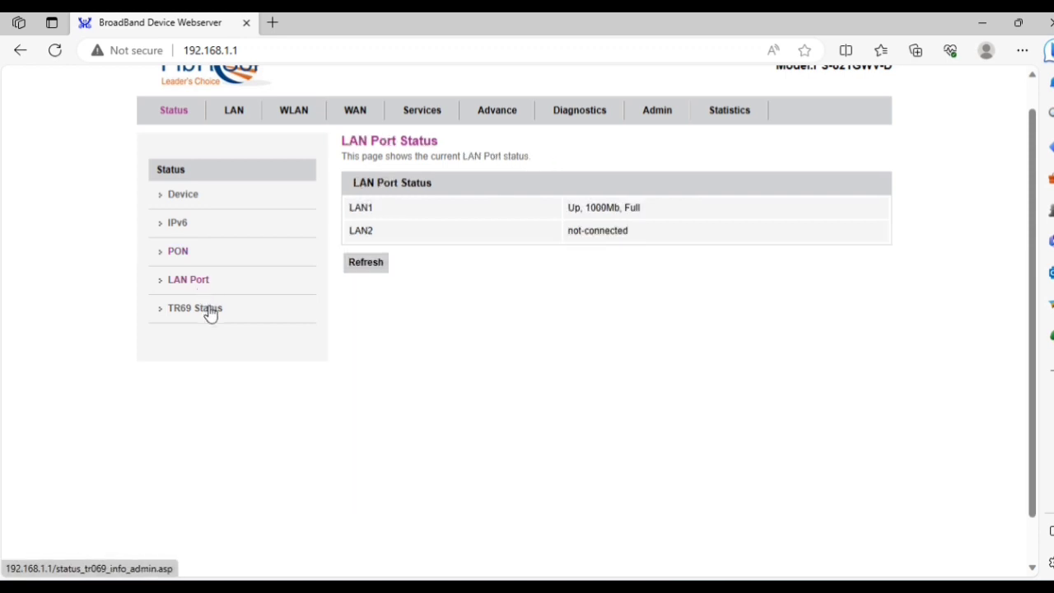
left_click(252, 278)
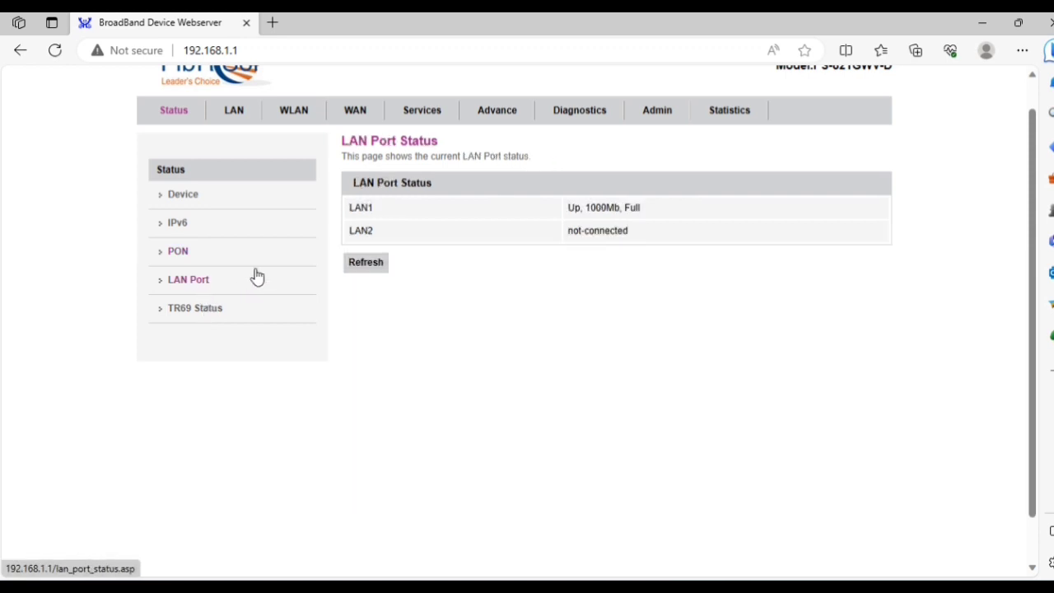
On the LAN tab, replace IP address 192.168.1.1 with 192.168.2.1 and apply the change.
left_click(242, 118)
scroll(549, 277, "down", 1)
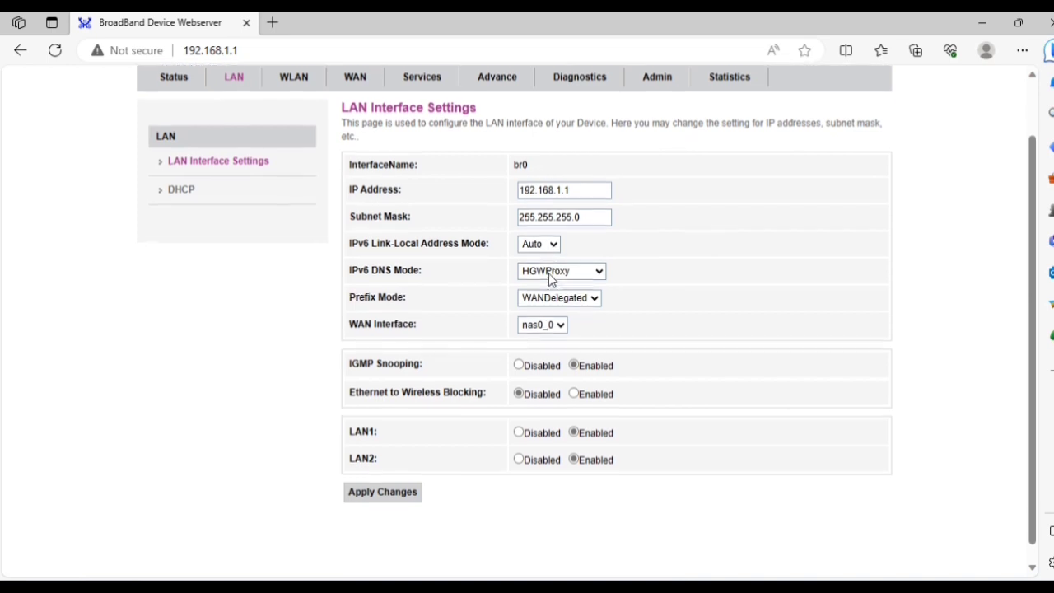
scroll(551, 278, "up", 1)
scroll(551, 278, "up", 1)
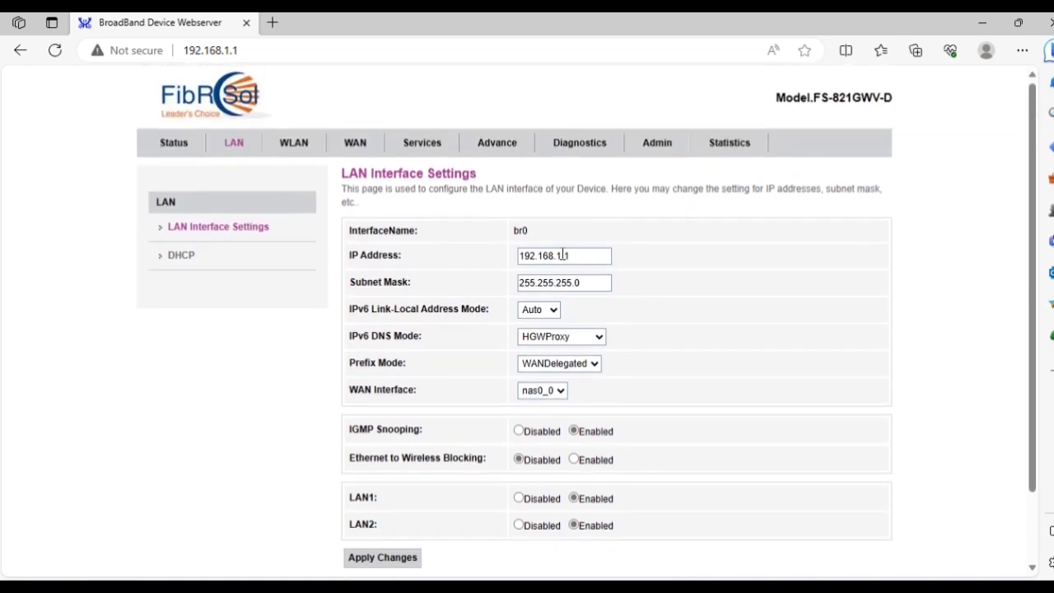
left_click(562, 255)
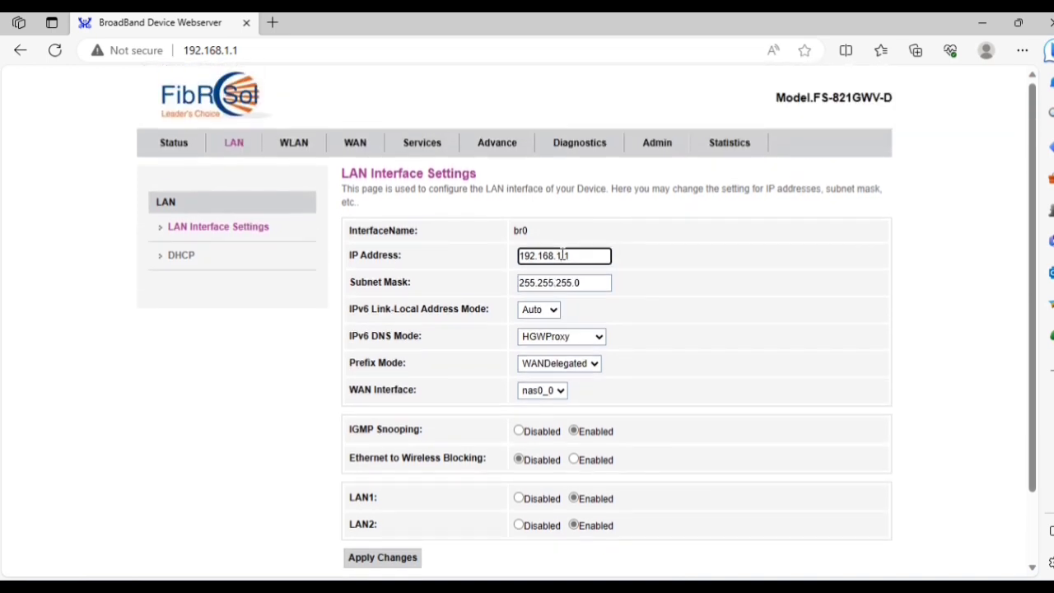
double_click(579, 255)
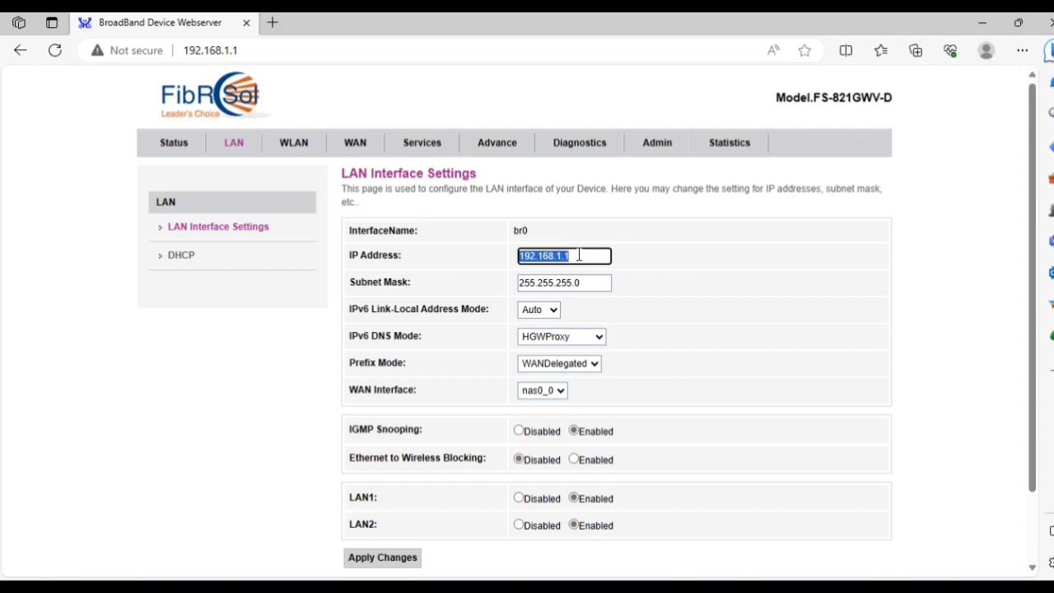
key("BackSpace")
type("192")
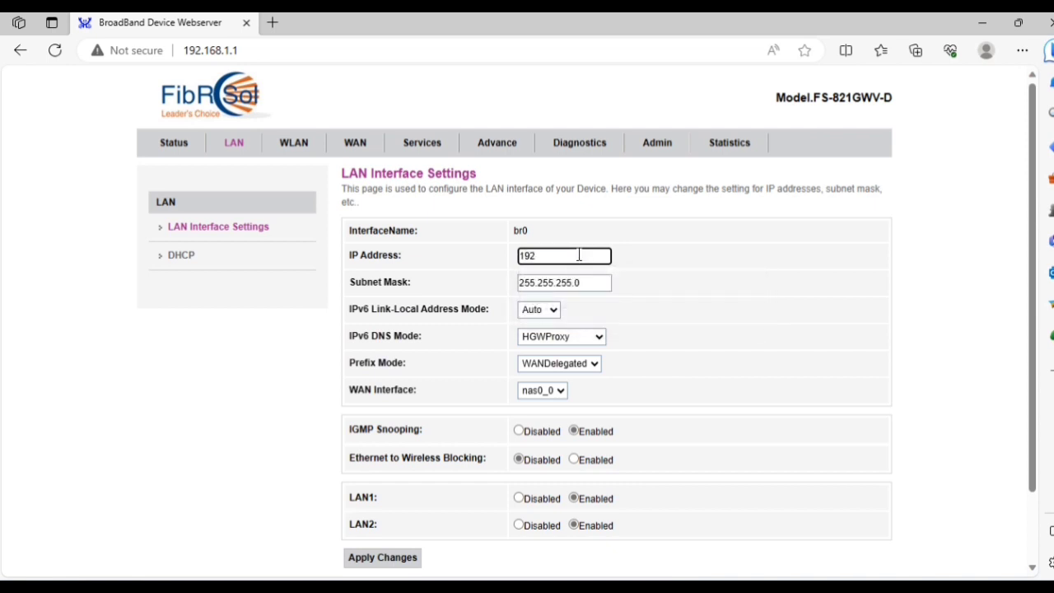
type(".168.2.1")
scroll(594, 280, "down", 1)
left_click(356, 478)
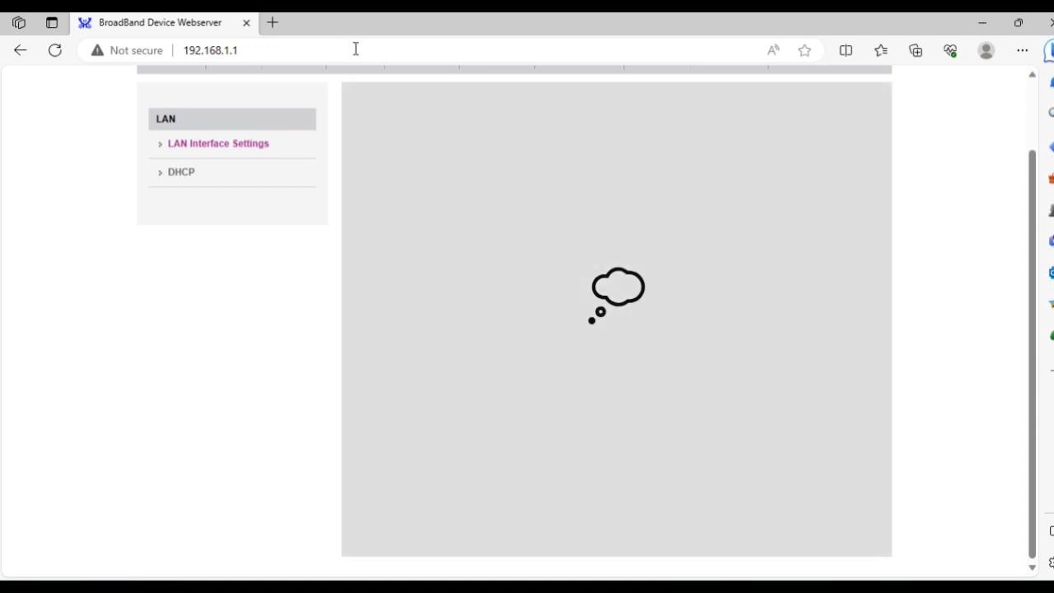
Browse to the router at 192.168.2.1 after the old address 192.168.1.1 no longer responds.
left_click(348, 48)
type("19")
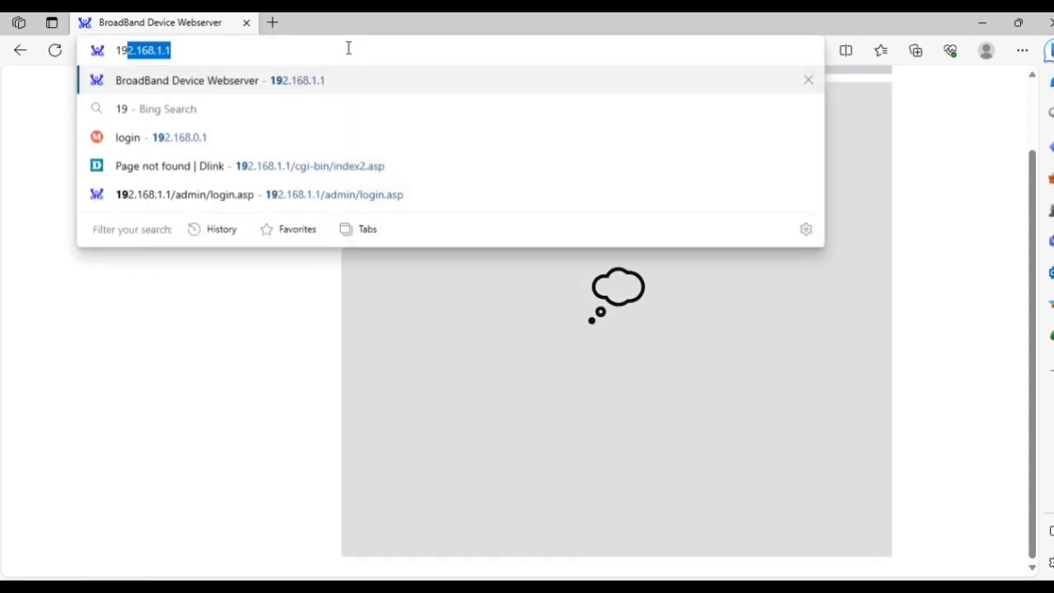
type("2.168.1.1")
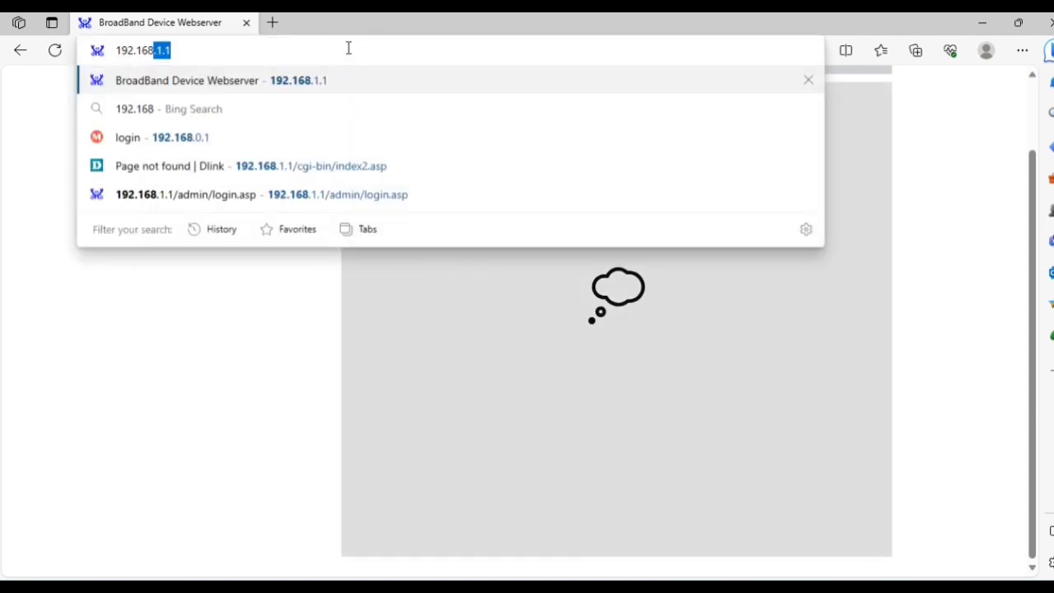
key("Return")
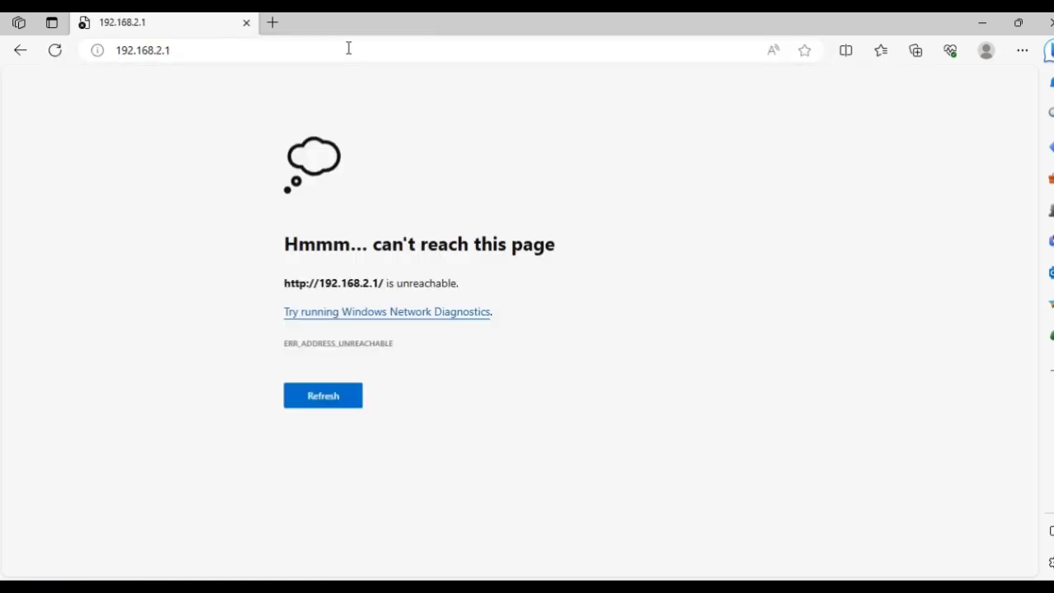
left_click(238, 51)
type("192")
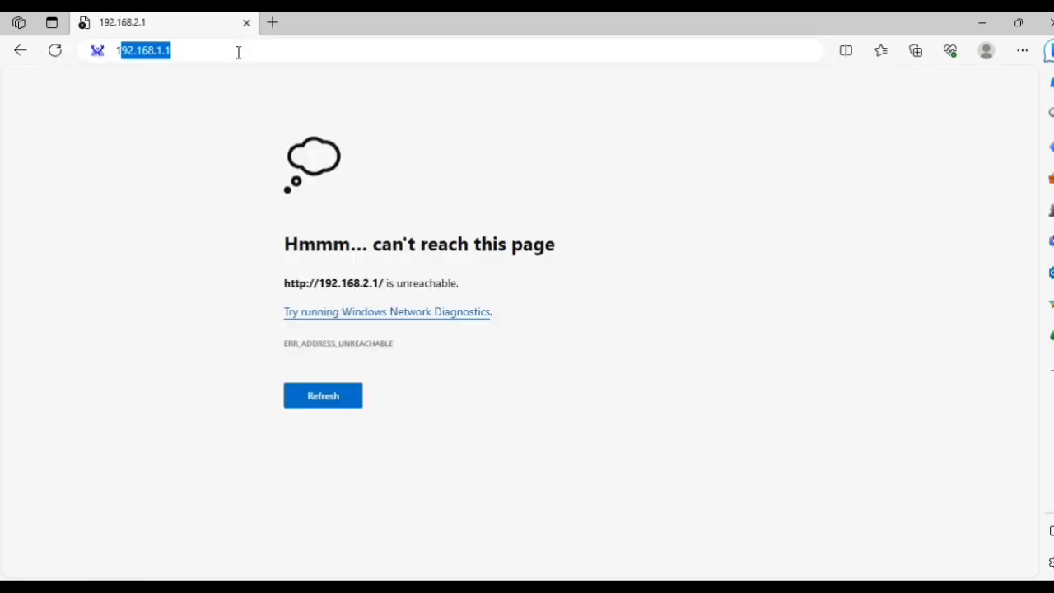
type(".16")
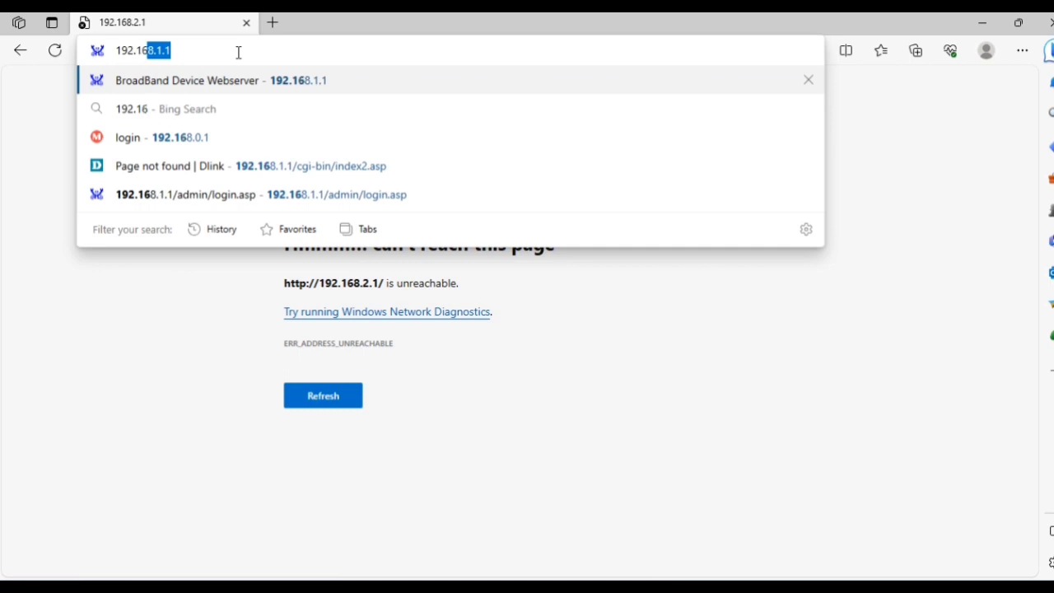
type("8.2.1")
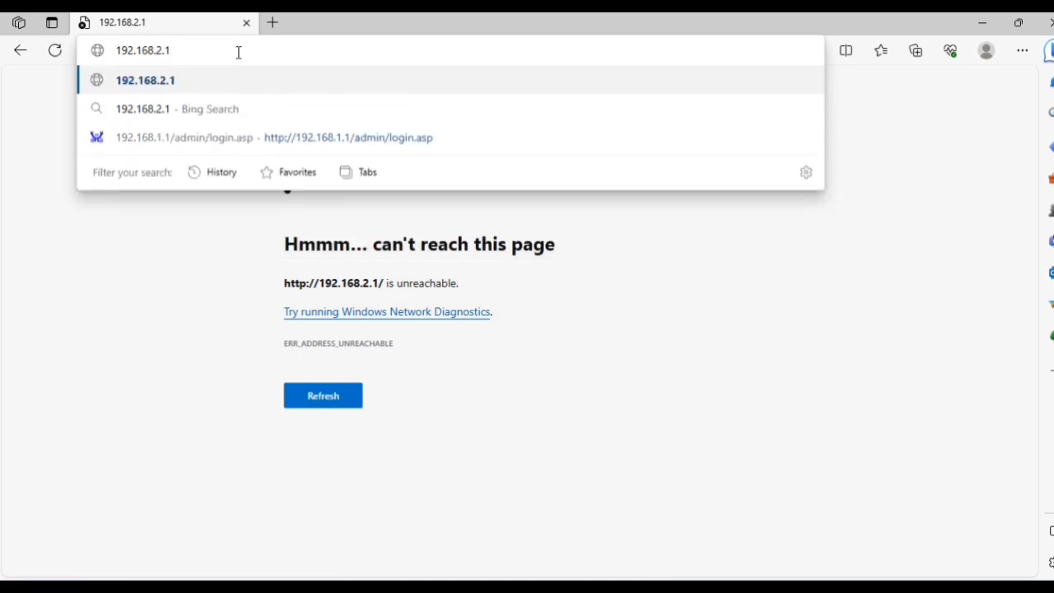
key("Return")
left_click(283, 51)
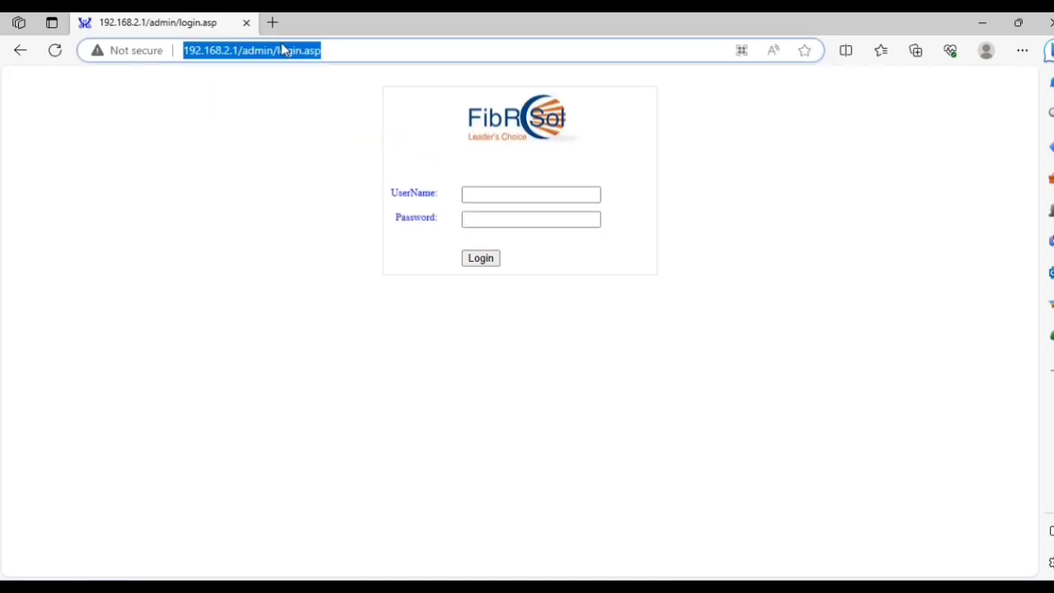
Log in with the saved administrator user name and the admin password.
left_click(482, 198)
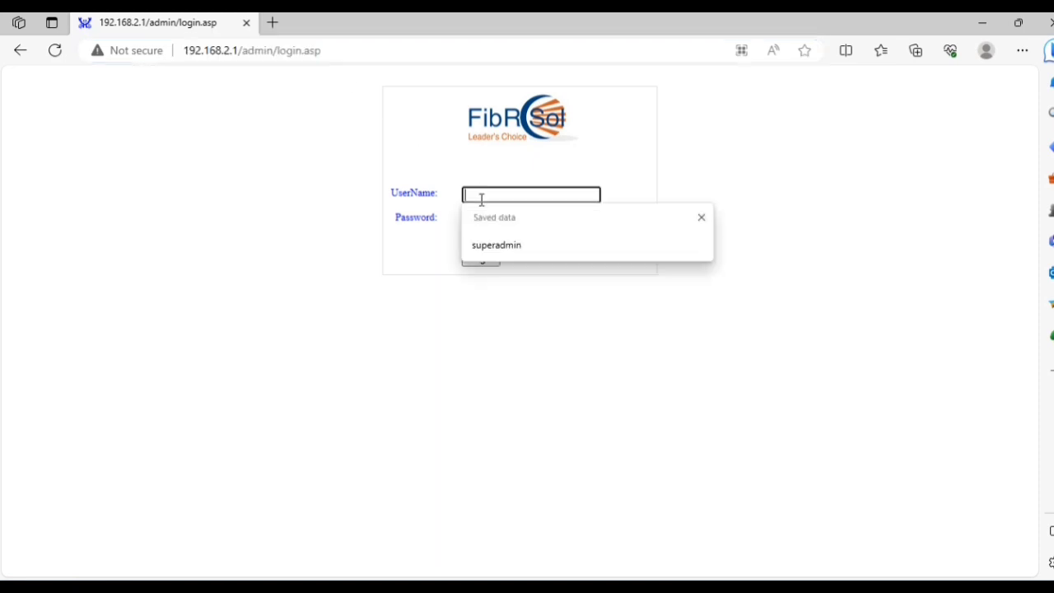
left_click(492, 235)
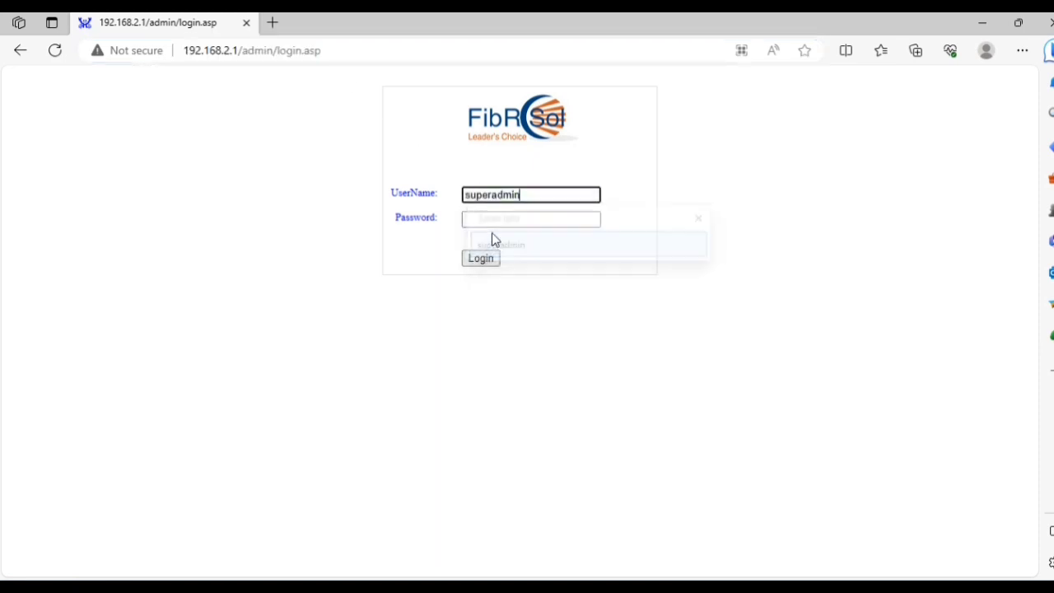
left_click(499, 219)
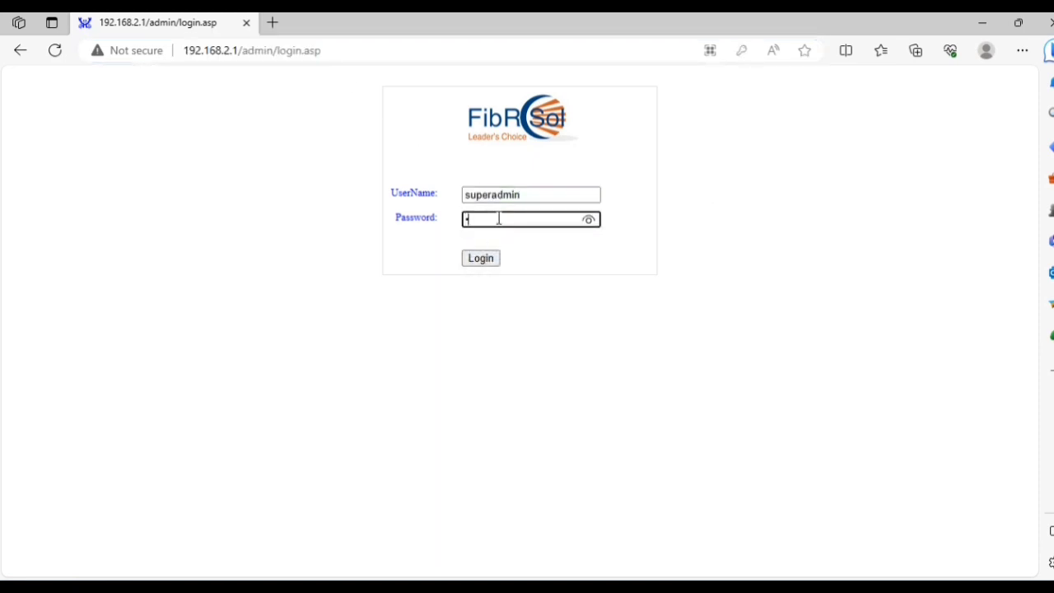
left_click(589, 220)
left_click(488, 260)
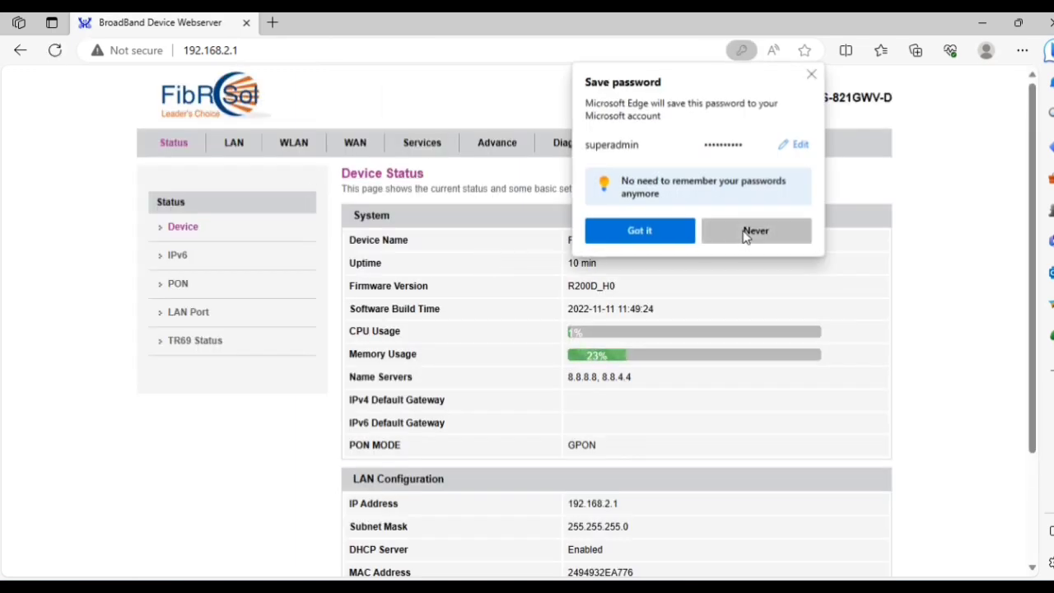
Decline saving the password, then confirm Reset Settings to Default under Admin > Backup/Restore.
left_click(745, 233)
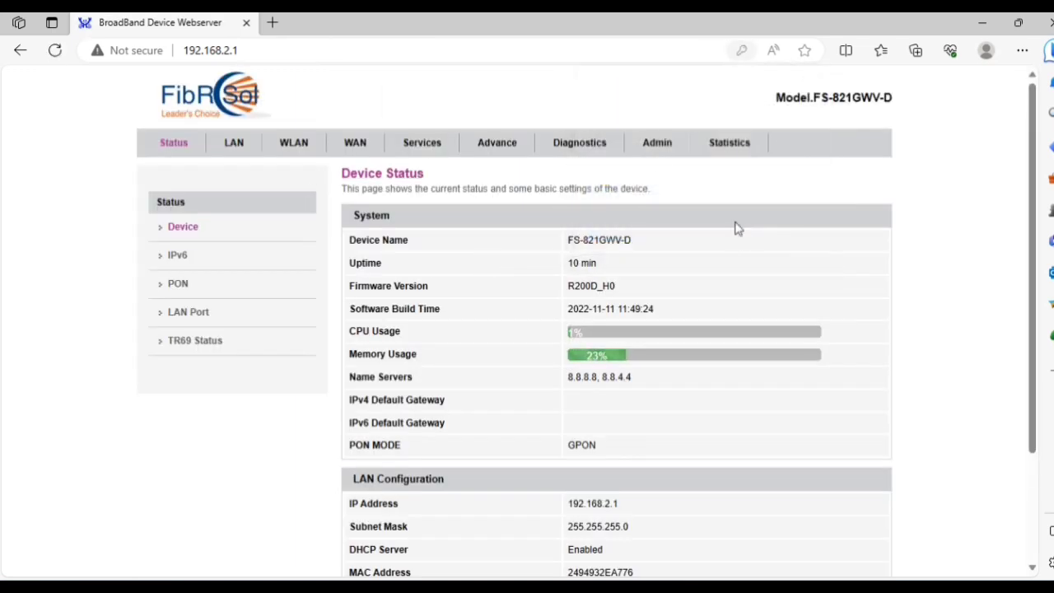
scroll(531, 317, "down", 2)
scroll(531, 317, "down", 1)
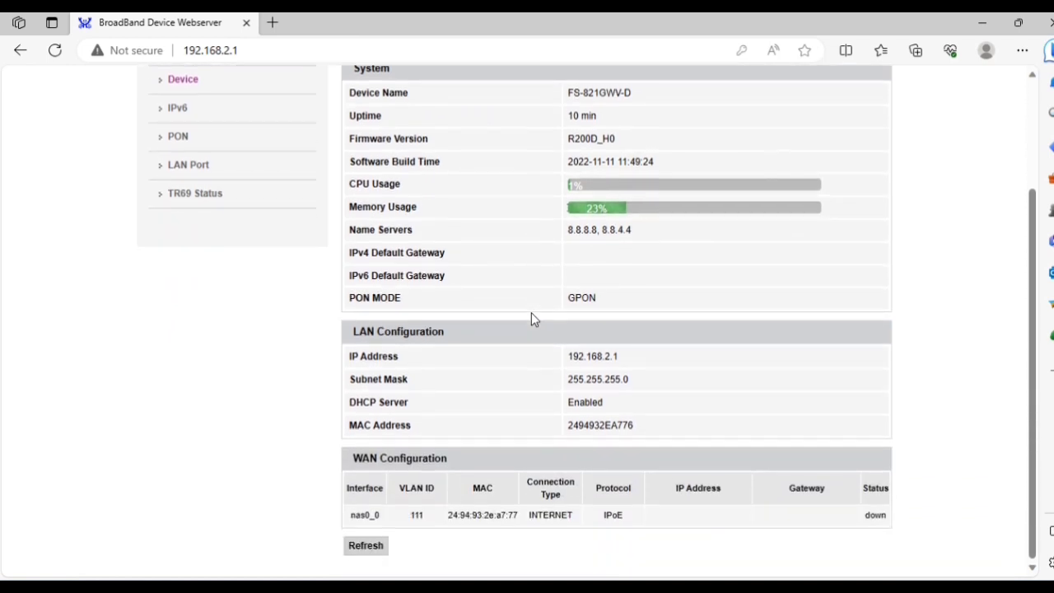
scroll(530, 318, "up", 3)
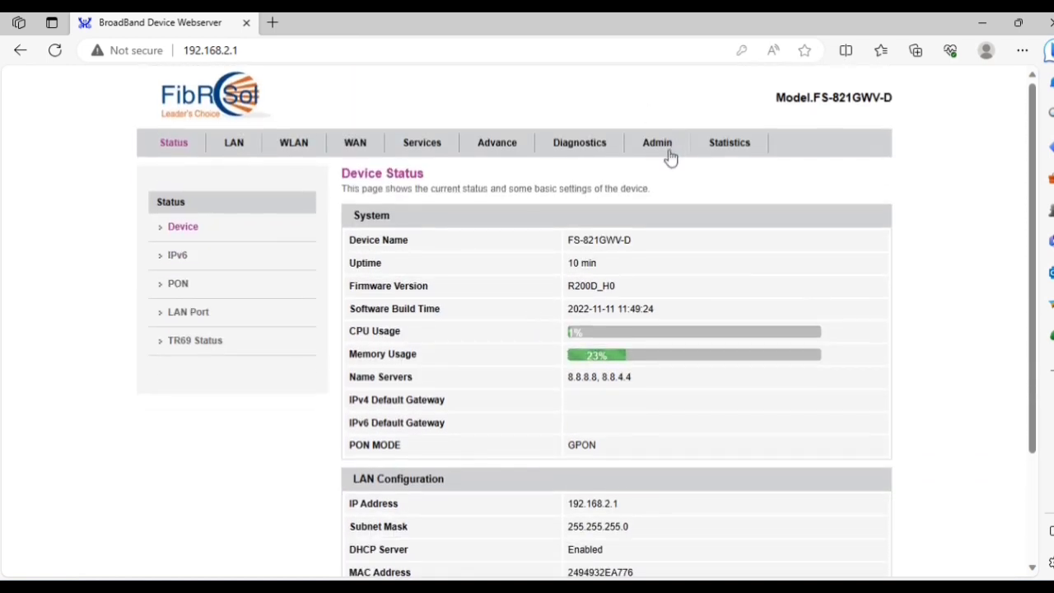
left_click(665, 149)
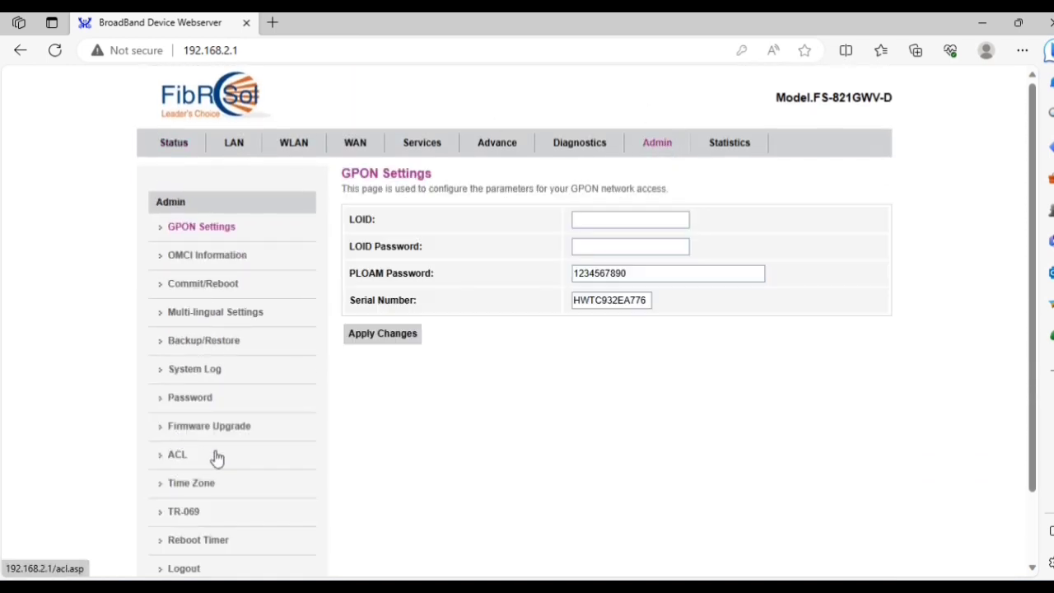
scroll(215, 459, "down", 1)
scroll(214, 459, "up", 1)
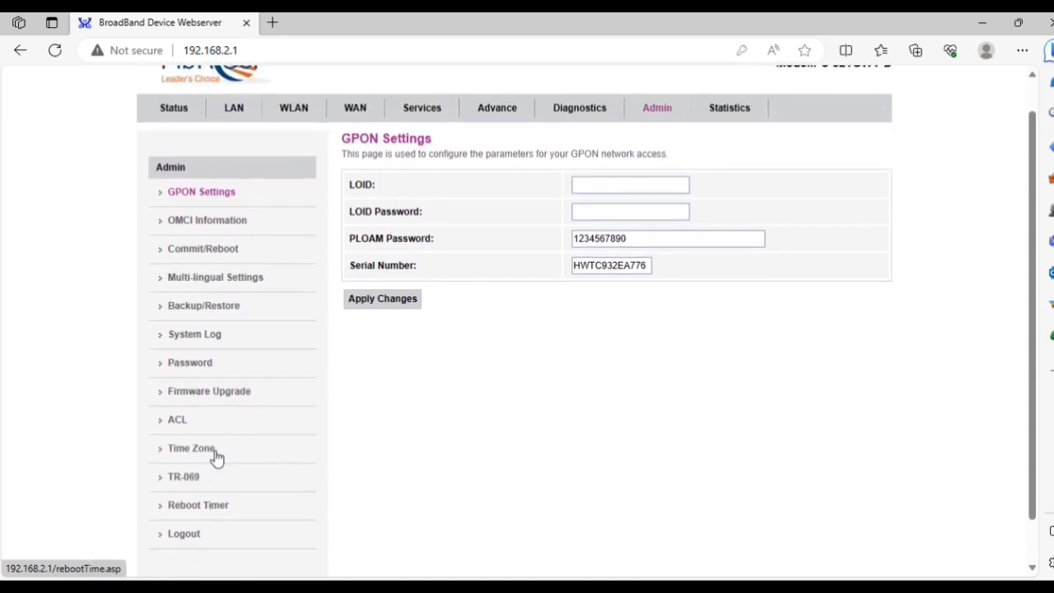
left_click(212, 306)
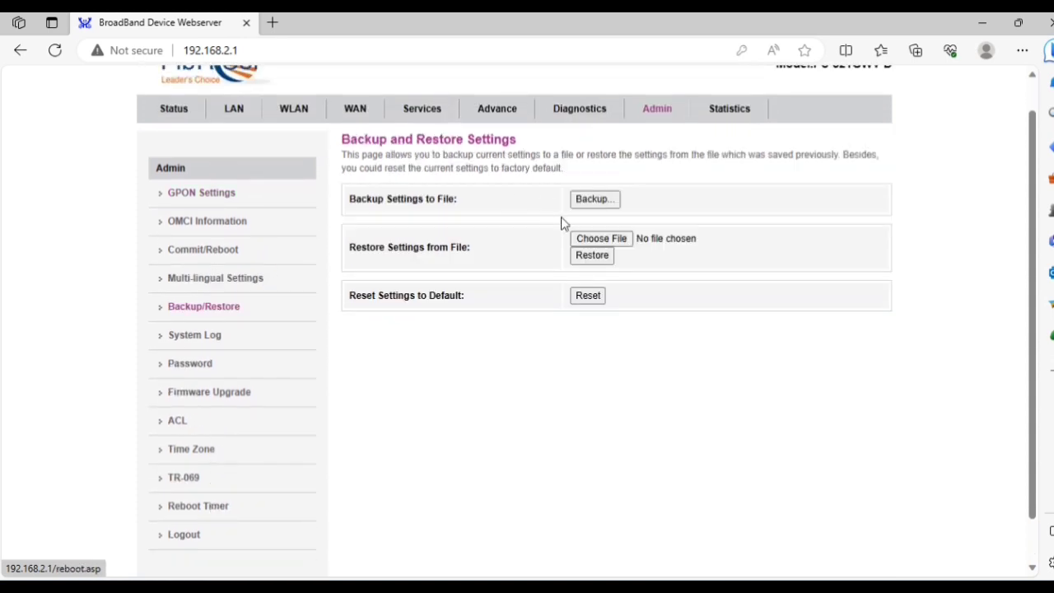
left_click(600, 299)
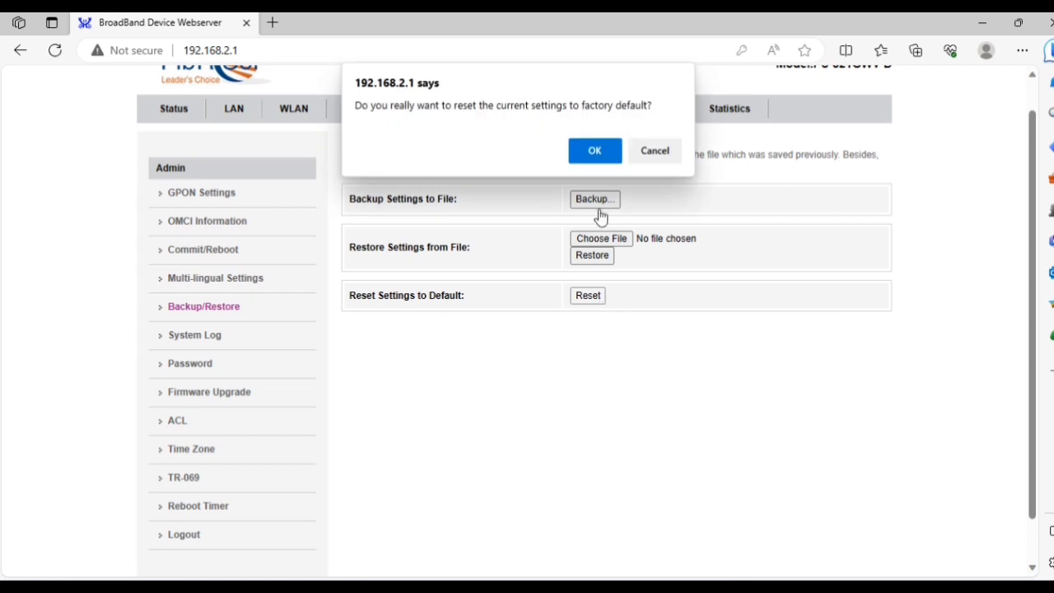
left_click(604, 158)
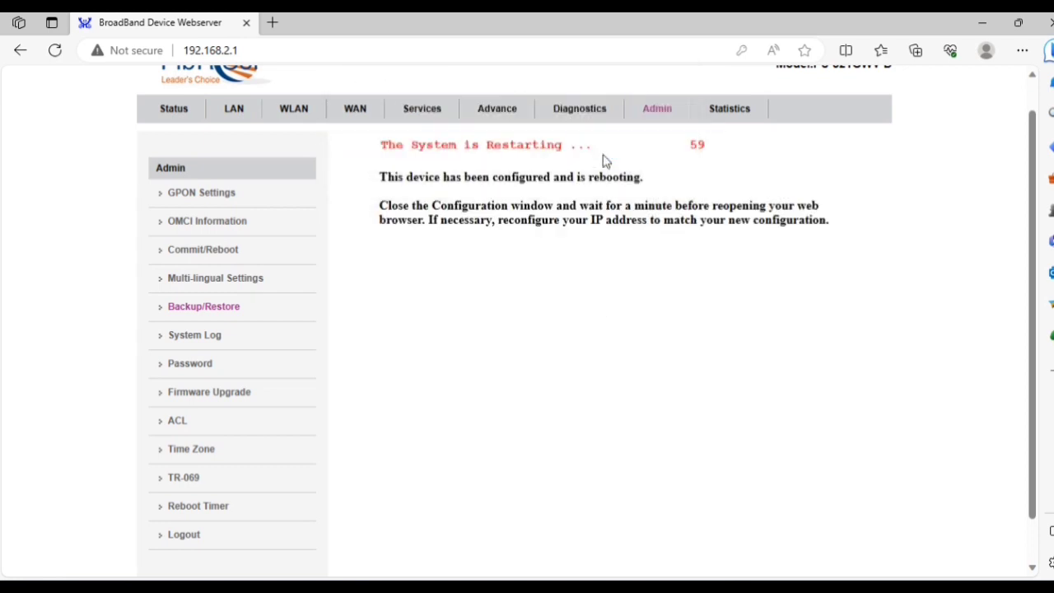